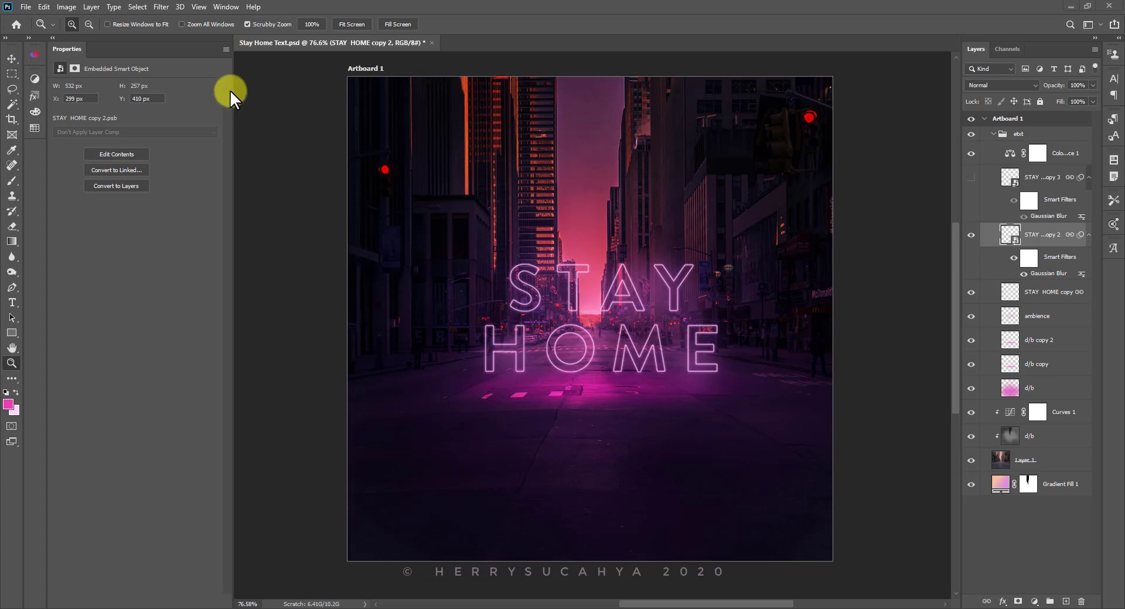
Step: Create a new 1080 × 1080 px document with Artboards enabled
{"action": "left_click", "coordinate": [25, 7]}
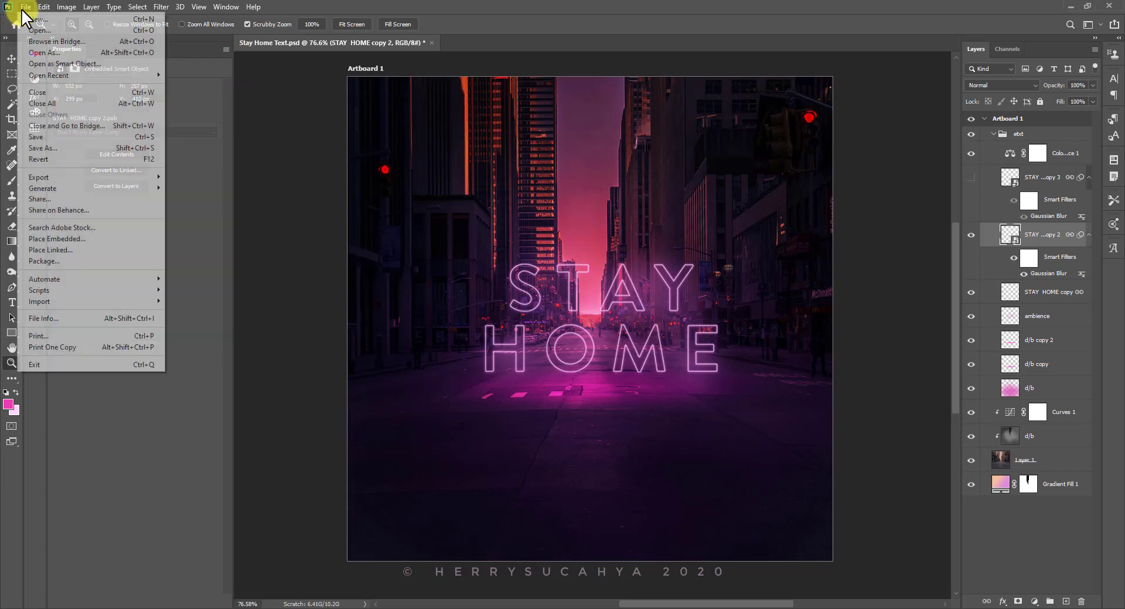
{"action": "left_click", "coordinate": [36, 20]}
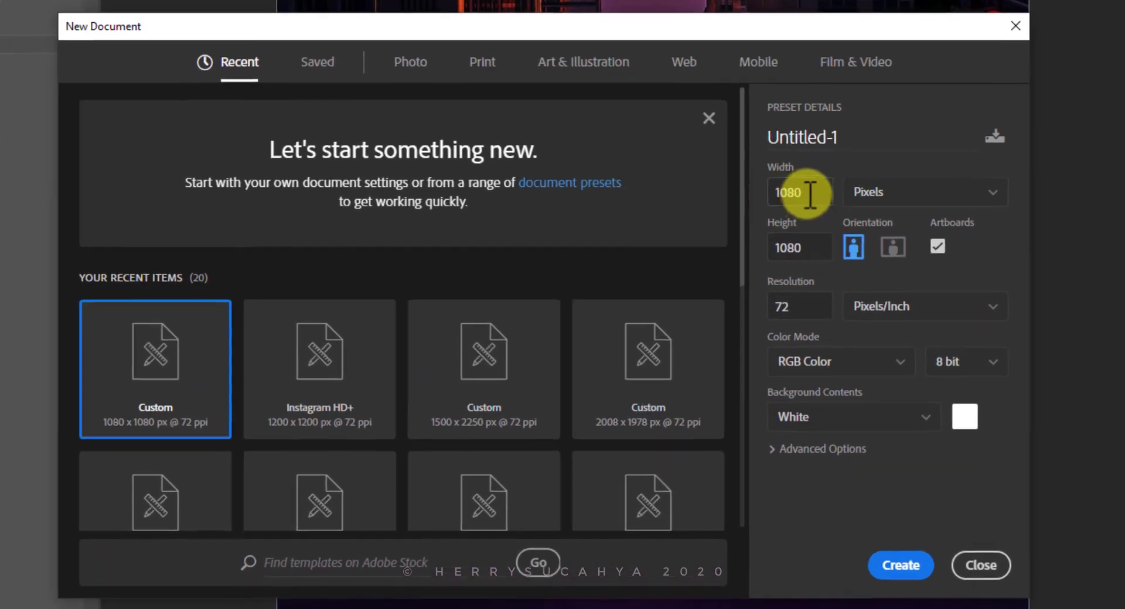
{"action": "left_click", "coordinate": [809, 193]}
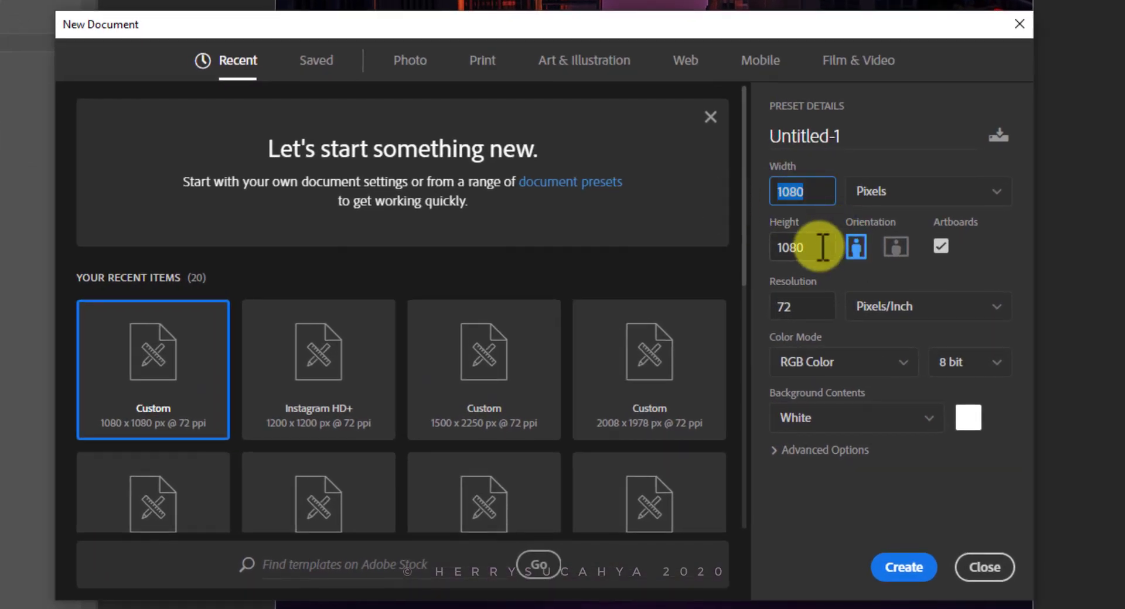
{"action": "left_click", "coordinate": [908, 570]}
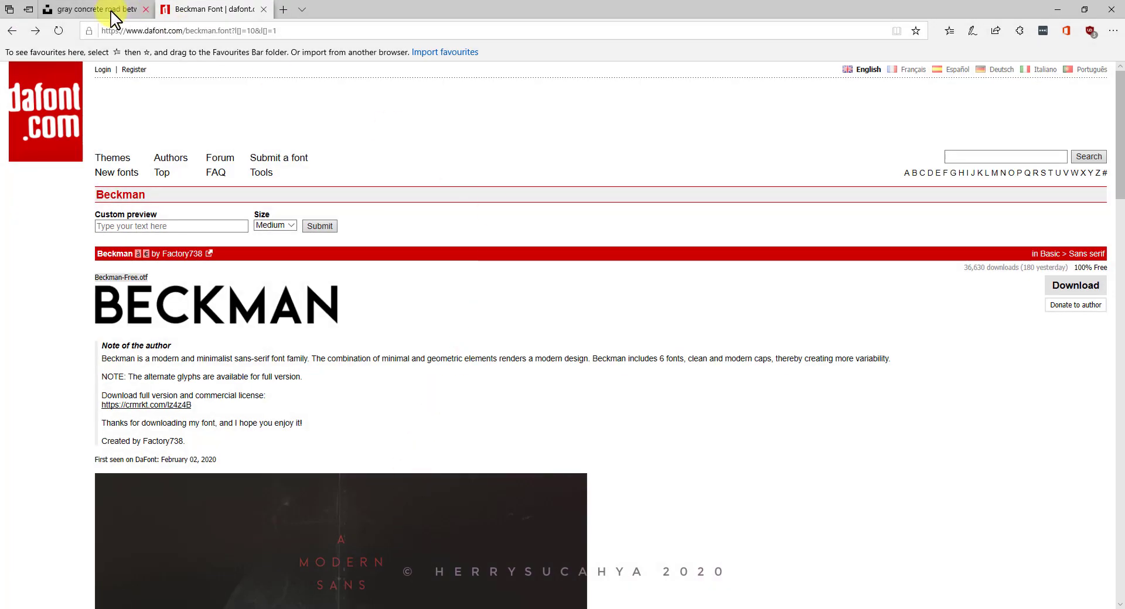
Step: Switch to the browser's Unsplash tab showing the gray city street photo
{"action": "left_click", "coordinate": [97, 10]}
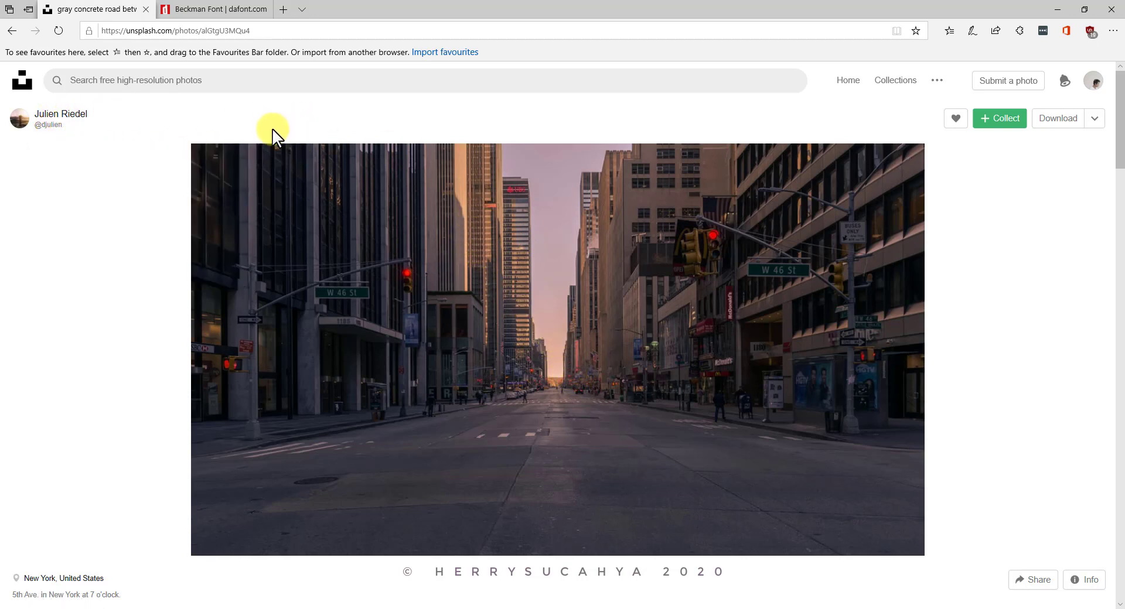
Step: Drop the street photo onto the artboard and scale it to 38.61% to fill the square
{"action": "left_click", "coordinate": [365, 608]}
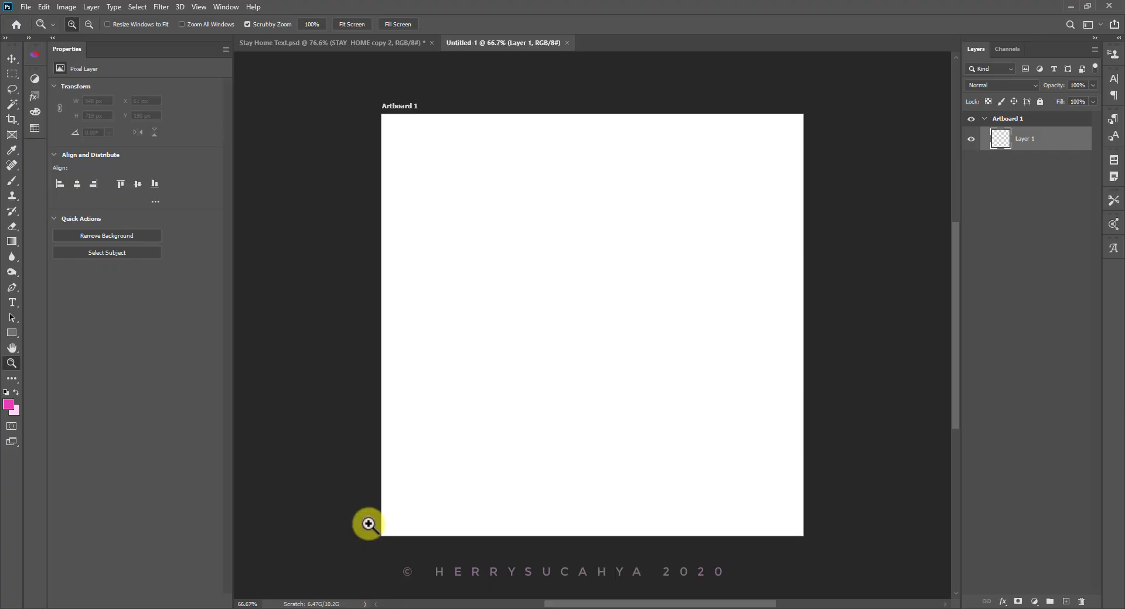
{"action": "left_click_drag", "start_coordinate": [366, 608], "coordinate": [547, 318]}
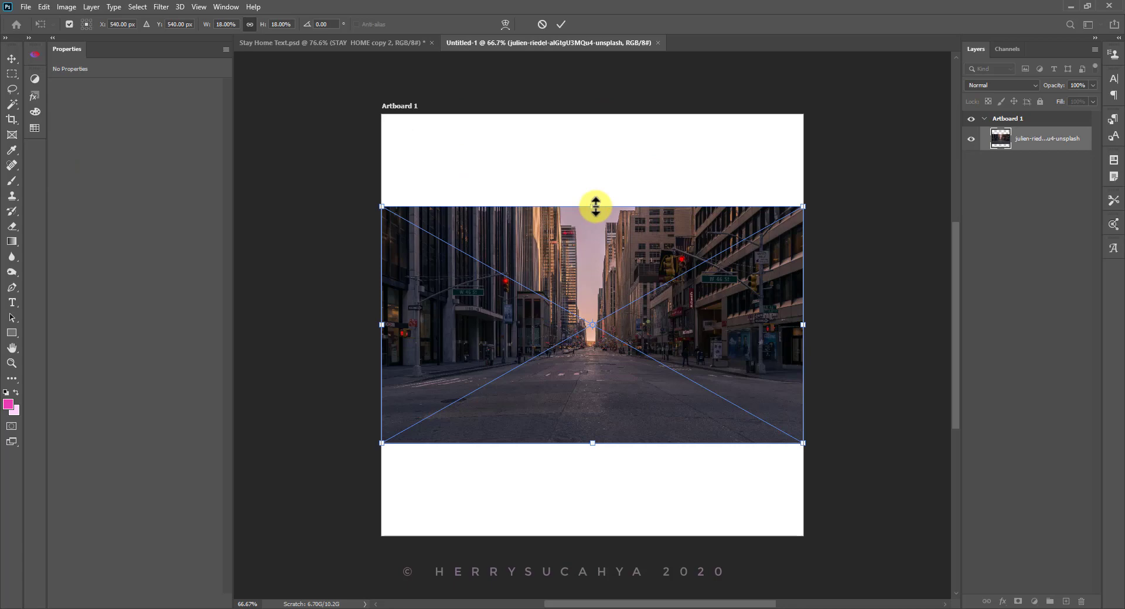
{"action": "left_click_drag", "start_coordinate": [596, 206], "coordinate": [666, 71]}
{"action": "left_click_drag", "start_coordinate": [686, 420], "coordinate": [679, 378]}
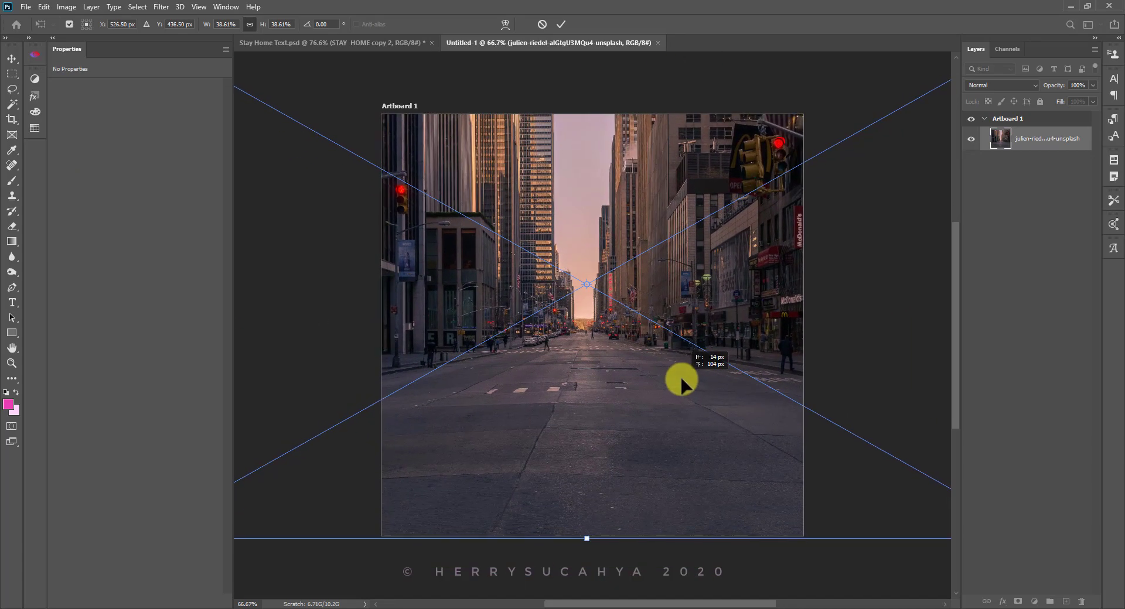
{"action": "left_click_drag", "start_coordinate": [655, 285], "coordinate": [664, 284]}
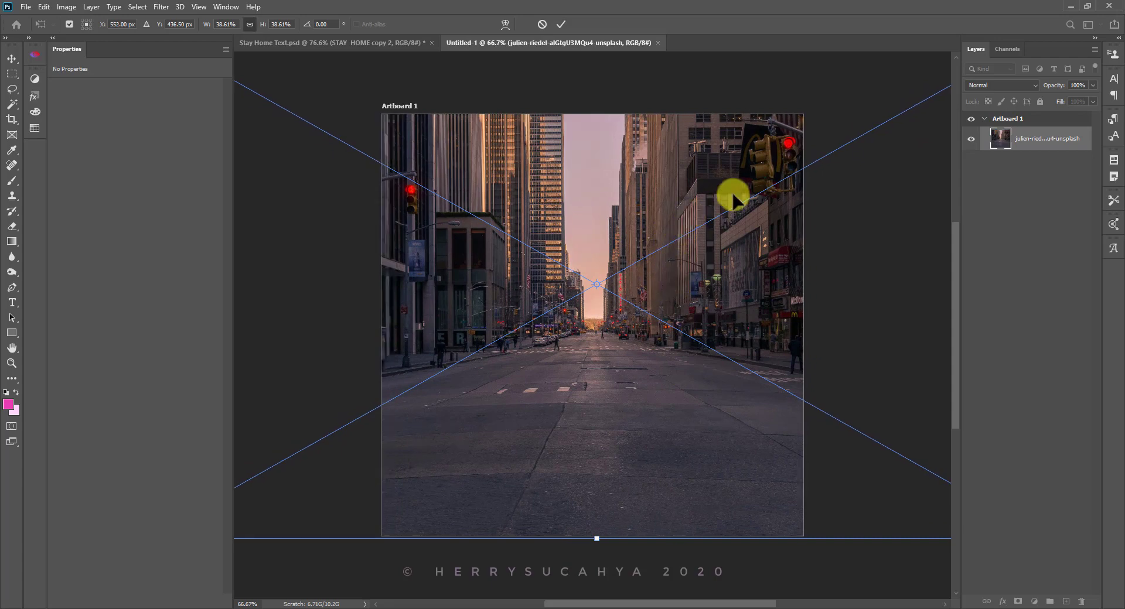
Step: Commit the placement, darken with a Curves layer, and add Color Balance midtones −3, −8, +22
{"action": "left_click", "coordinate": [561, 24]}
{"action": "key", "text": "z"}
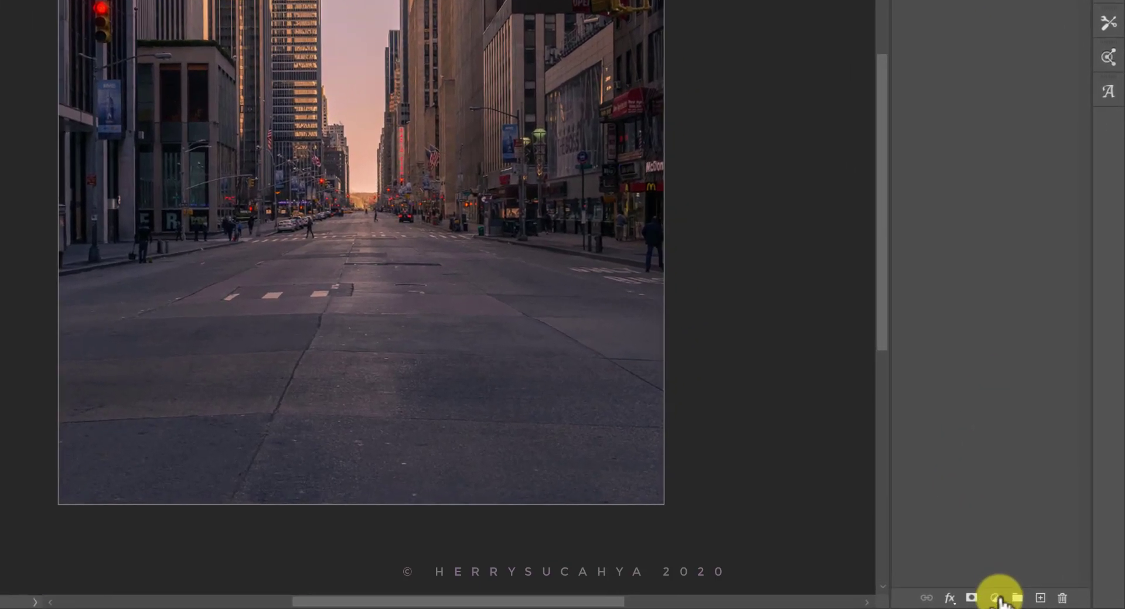
{"action": "left_click", "coordinate": [1023, 600]}
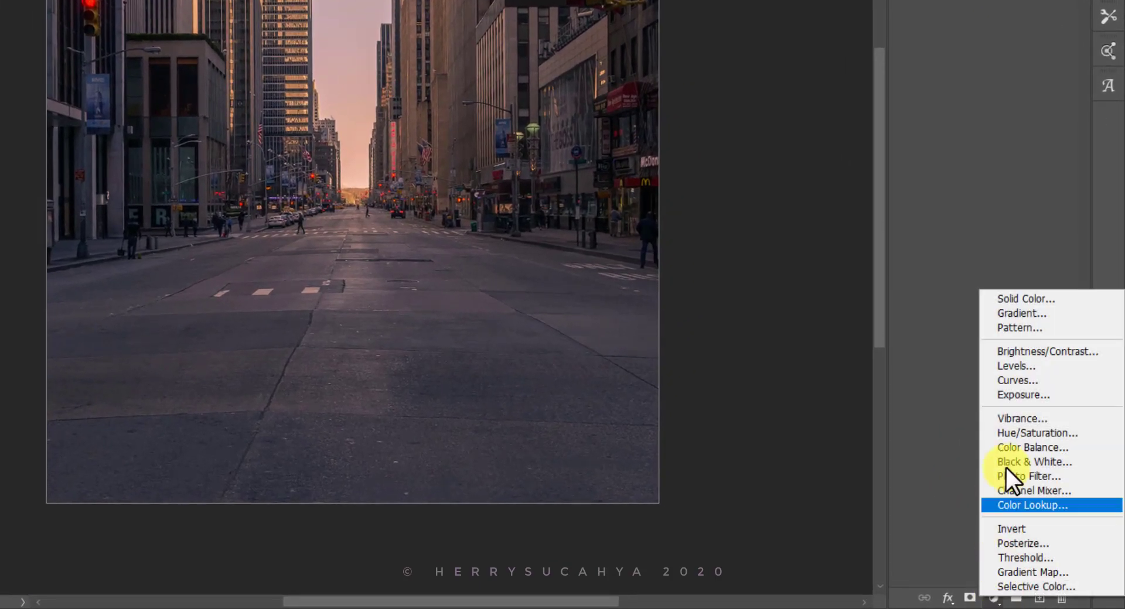
{"action": "left_click", "coordinate": [1040, 381]}
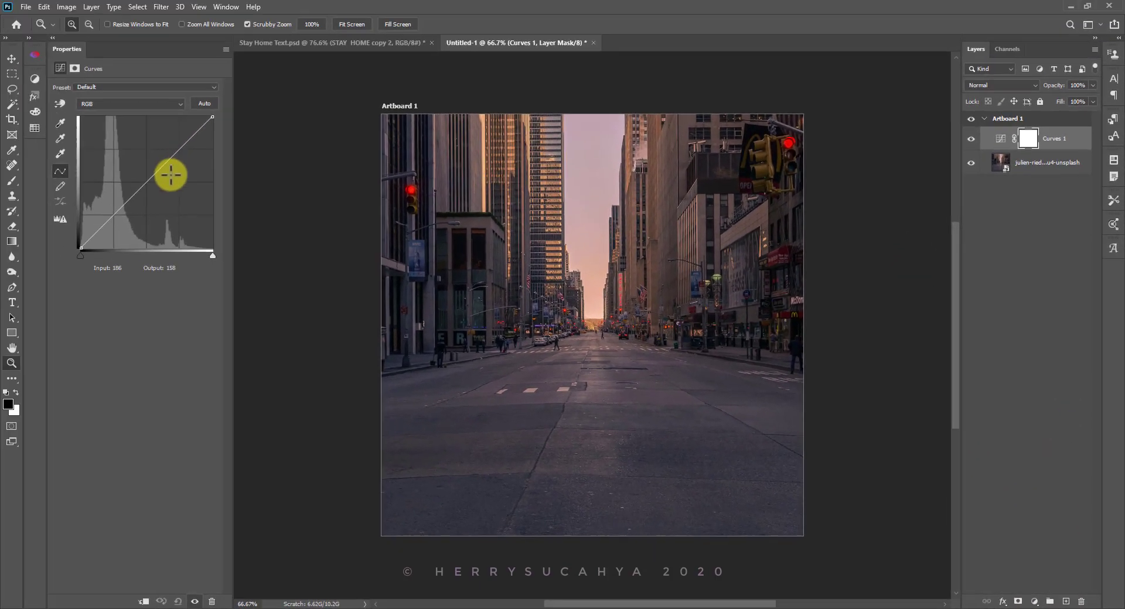
{"action": "left_click_drag", "start_coordinate": [144, 182], "coordinate": [154, 192]}
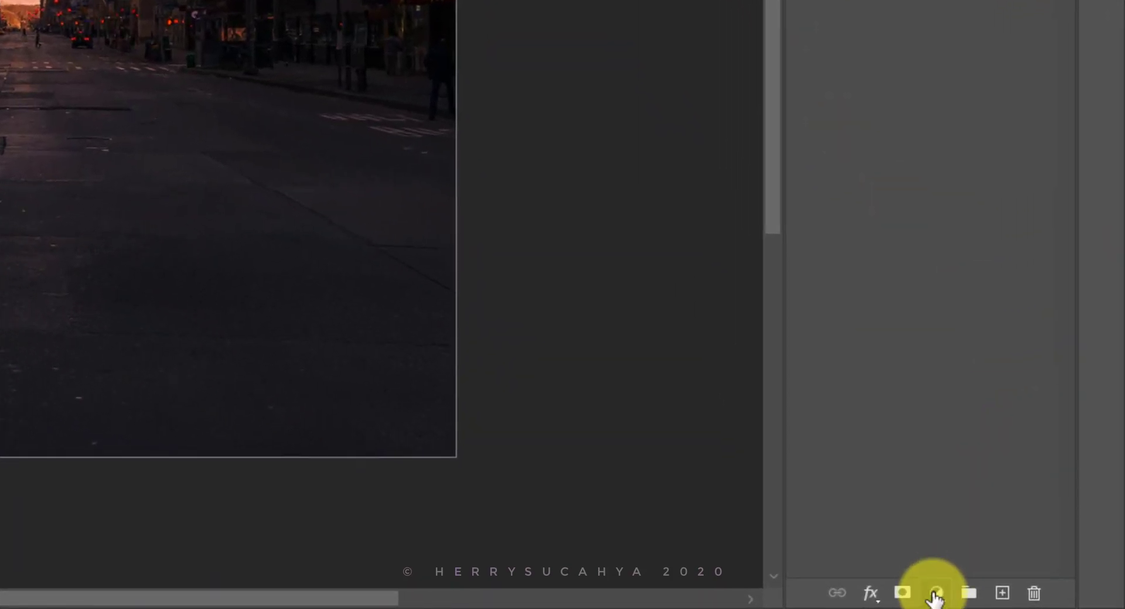
{"action": "left_click", "coordinate": [935, 593]}
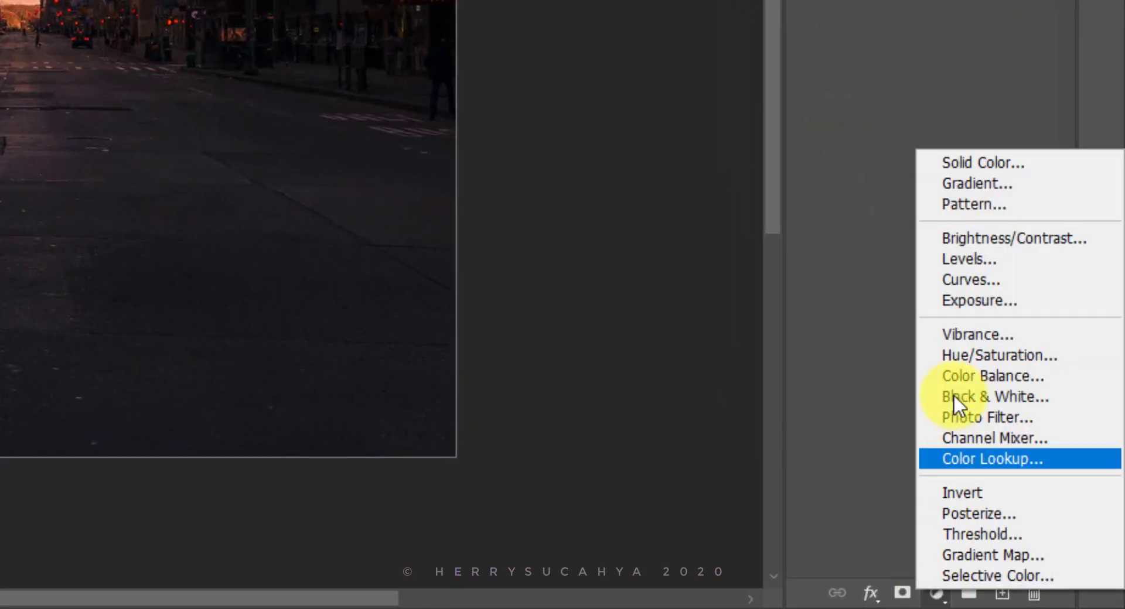
{"action": "left_click", "coordinate": [944, 378]}
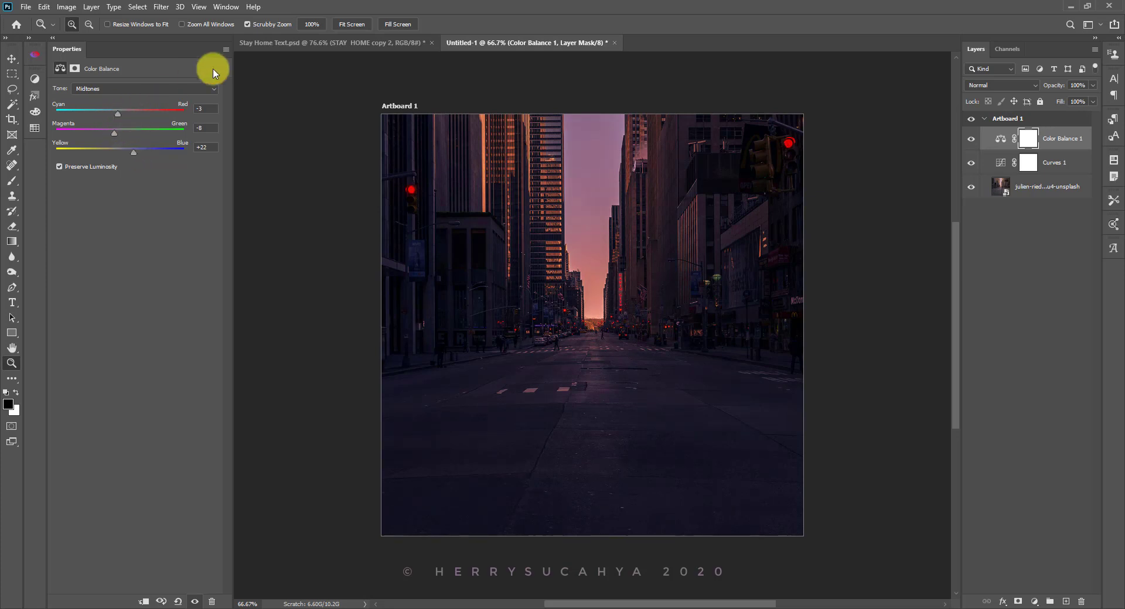
Step: Add white 'STAY HOME' paragraph text in Beckman 200 pt, centred over the street
{"action": "key", "text": "v"}
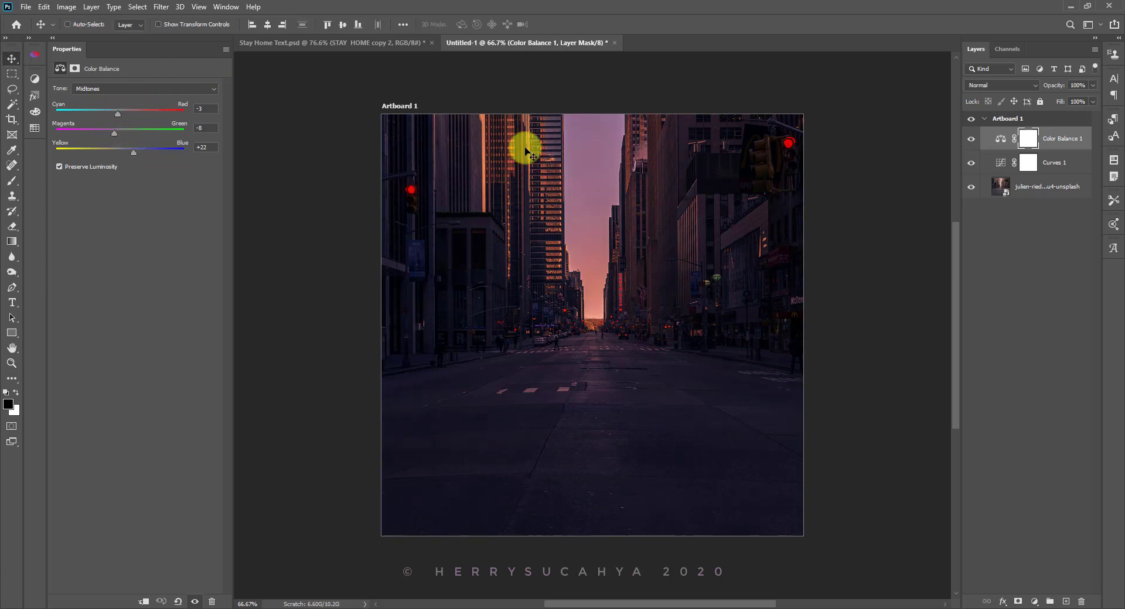
{"action": "left_click", "coordinate": [13, 304]}
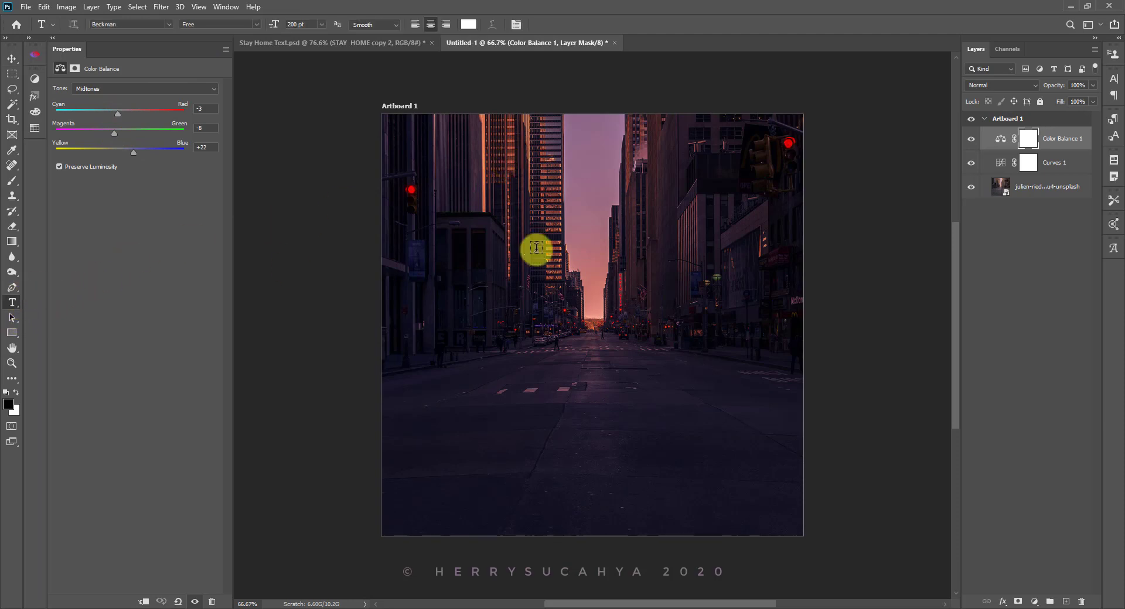
{"action": "left_click_drag", "start_coordinate": [469, 221], "coordinate": [737, 435]}
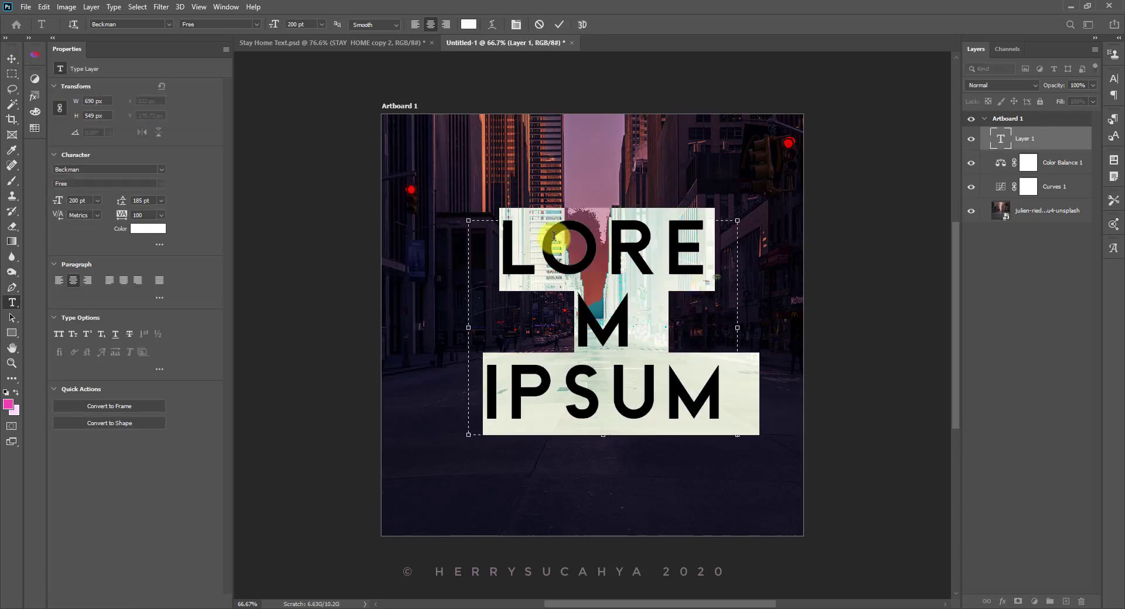
{"action": "type", "text": "STAY "}
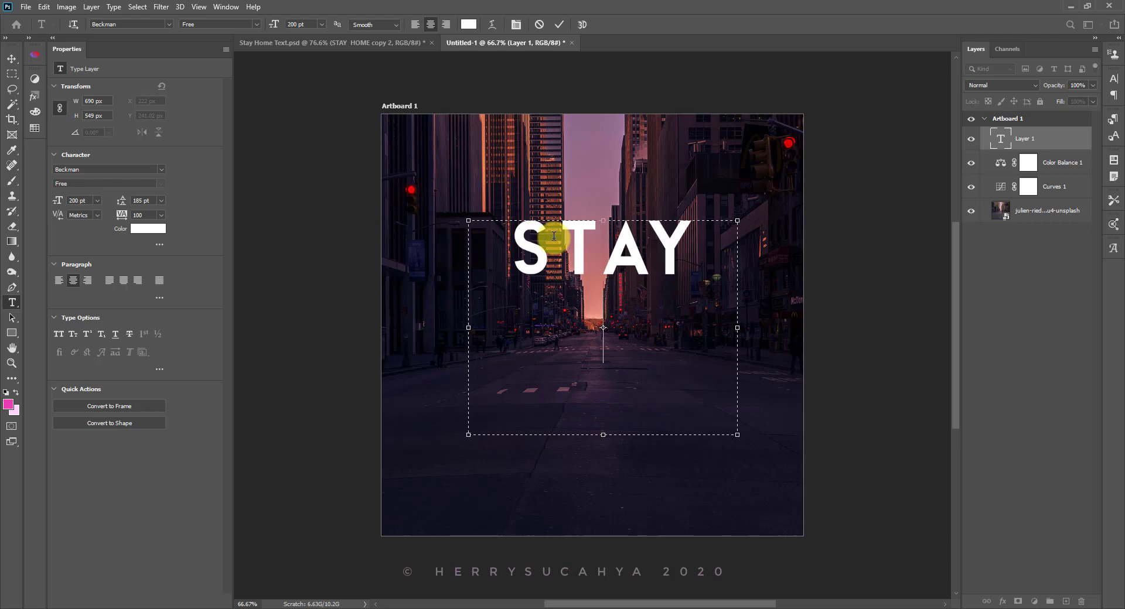
{"action": "type", "text": "HOME"}
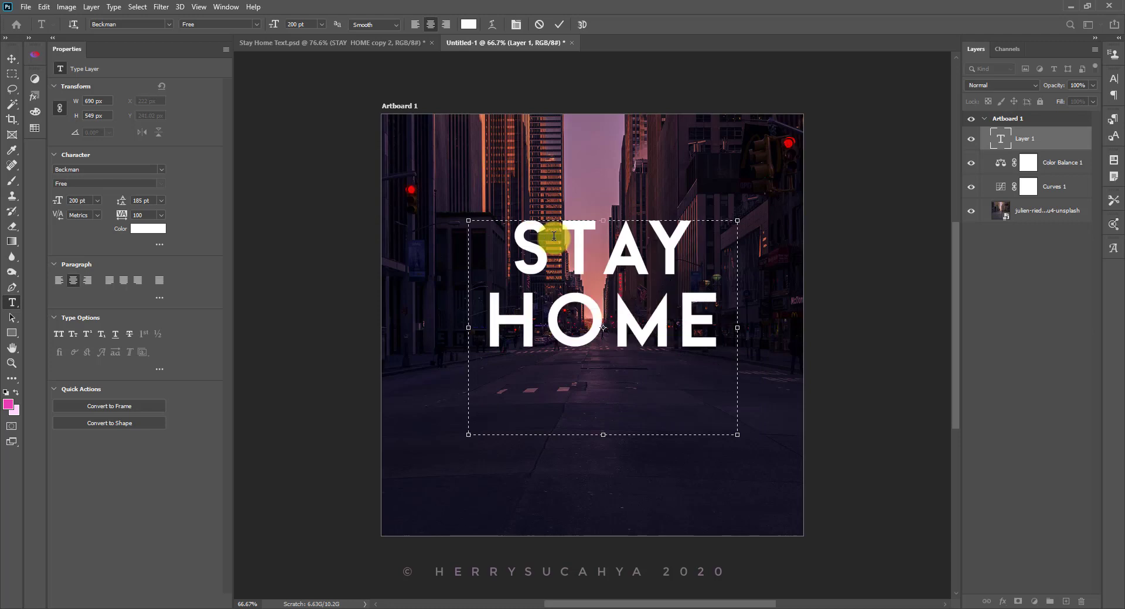
{"action": "left_click_drag", "start_coordinate": [602, 434], "coordinate": [608, 355]}
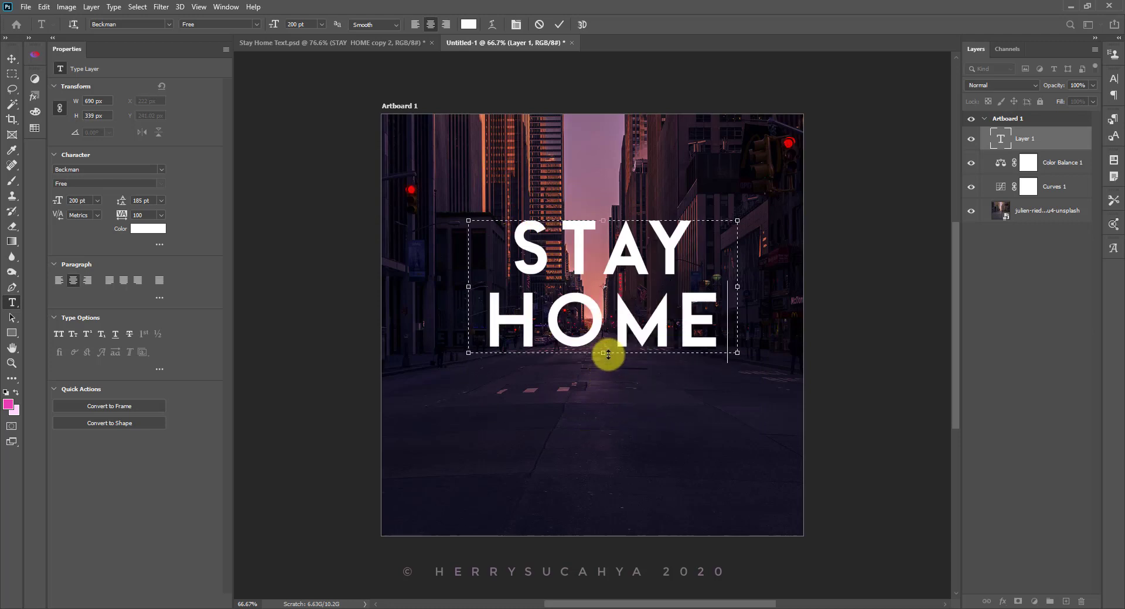
{"action": "key", "text": "ctrl+Return"}
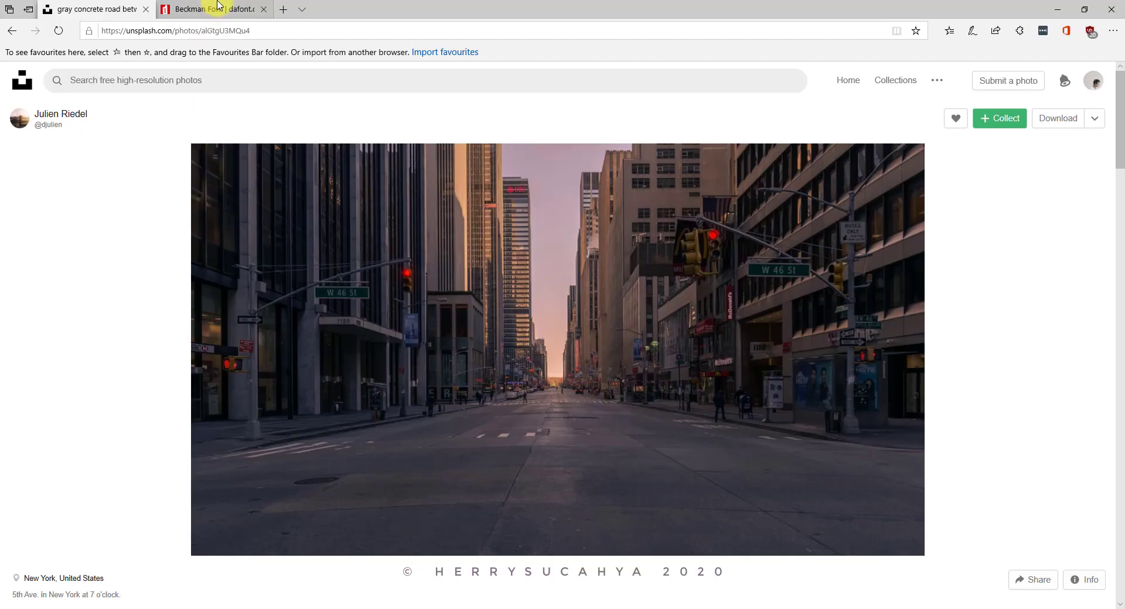
Step: Bring up the Beckman Font page on dafont.com in Edge
{"action": "left_click", "coordinate": [213, 9]}
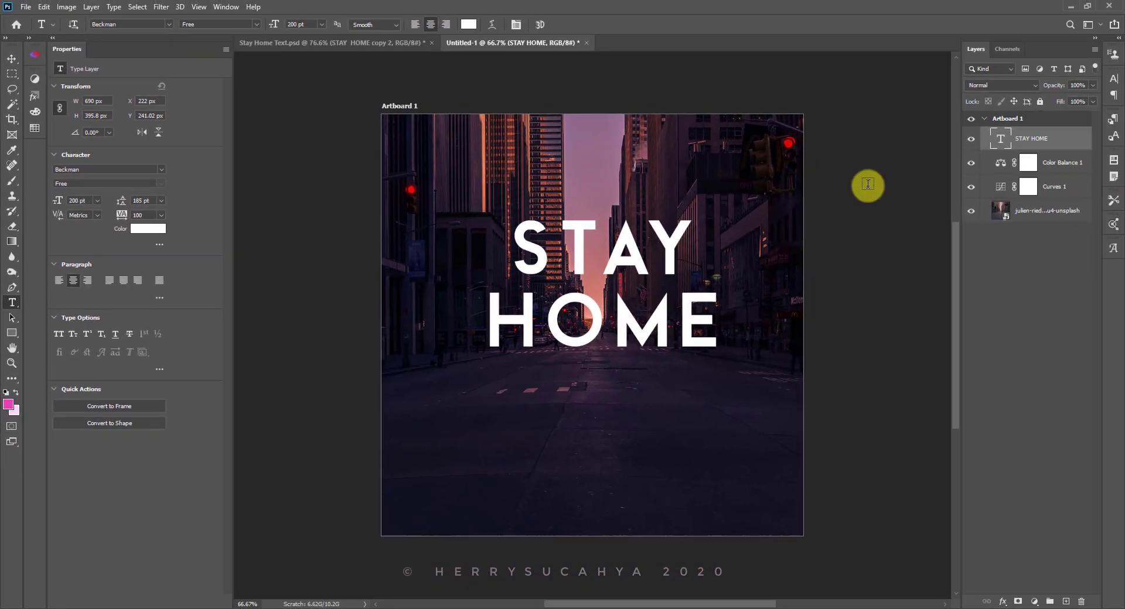
Step: Move the STAY HOME text lower and set its layer Fill to 0%
{"action": "left_click", "coordinate": [14, 60]}
{"action": "left_click_drag", "start_coordinate": [645, 257], "coordinate": [633, 298]}
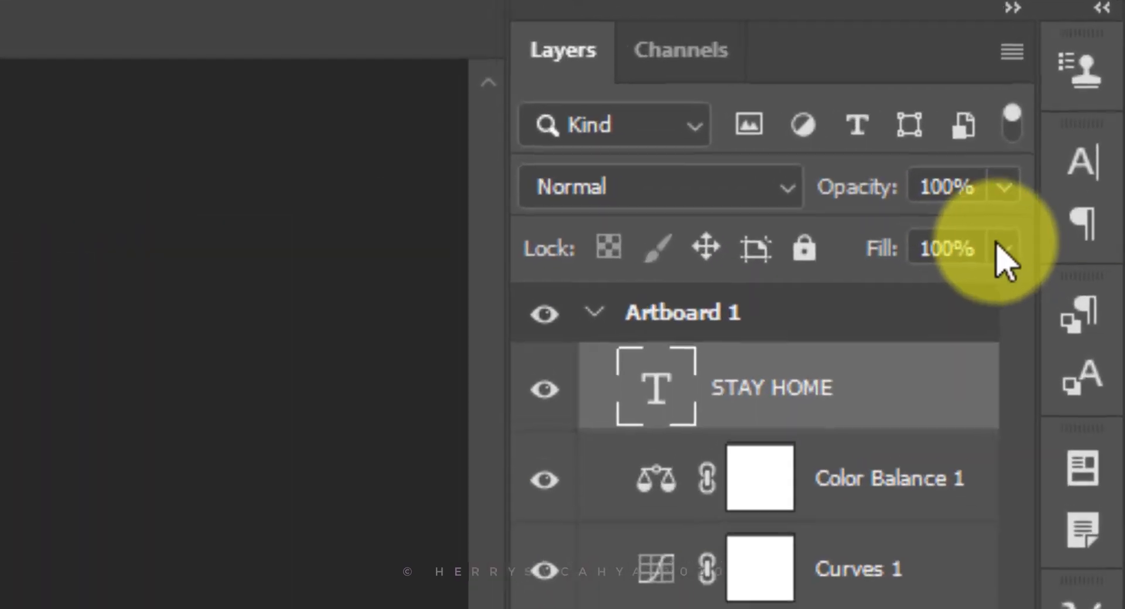
{"action": "left_click", "coordinate": [1092, 101]}
{"action": "left_click_drag", "start_coordinate": [1071, 116], "coordinate": [1017, 124]}
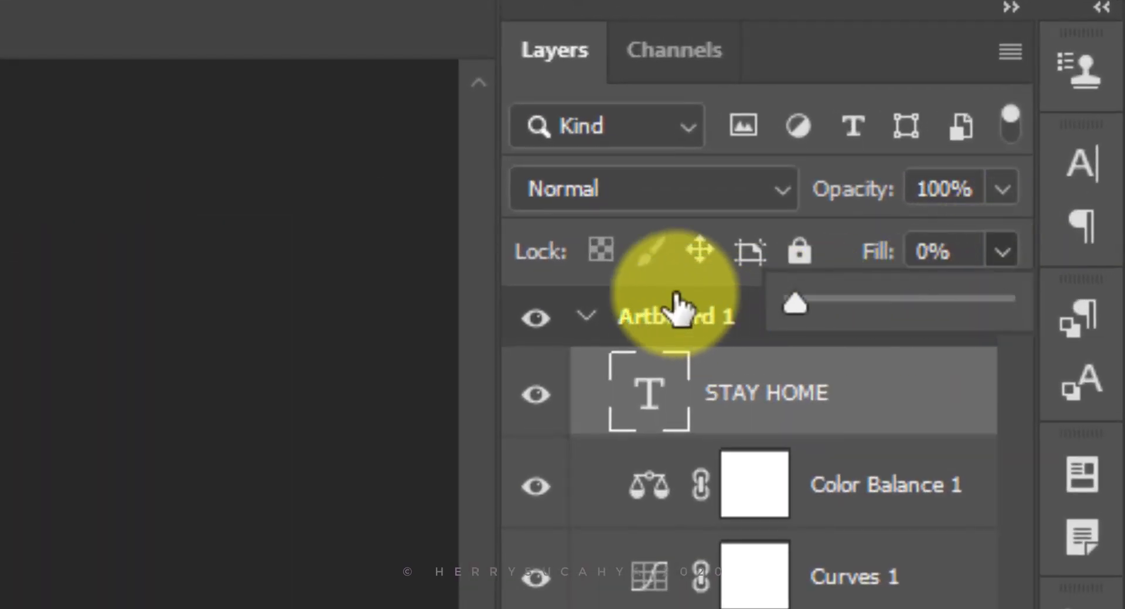
{"action": "left_click", "coordinate": [674, 316]}
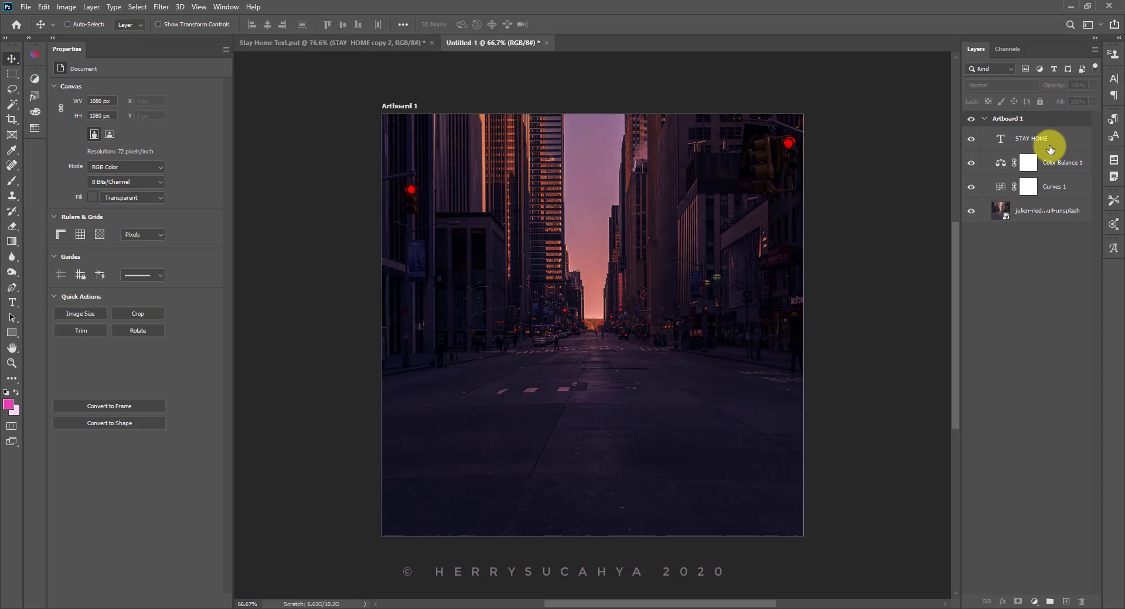
{"action": "left_click", "coordinate": [1050, 150]}
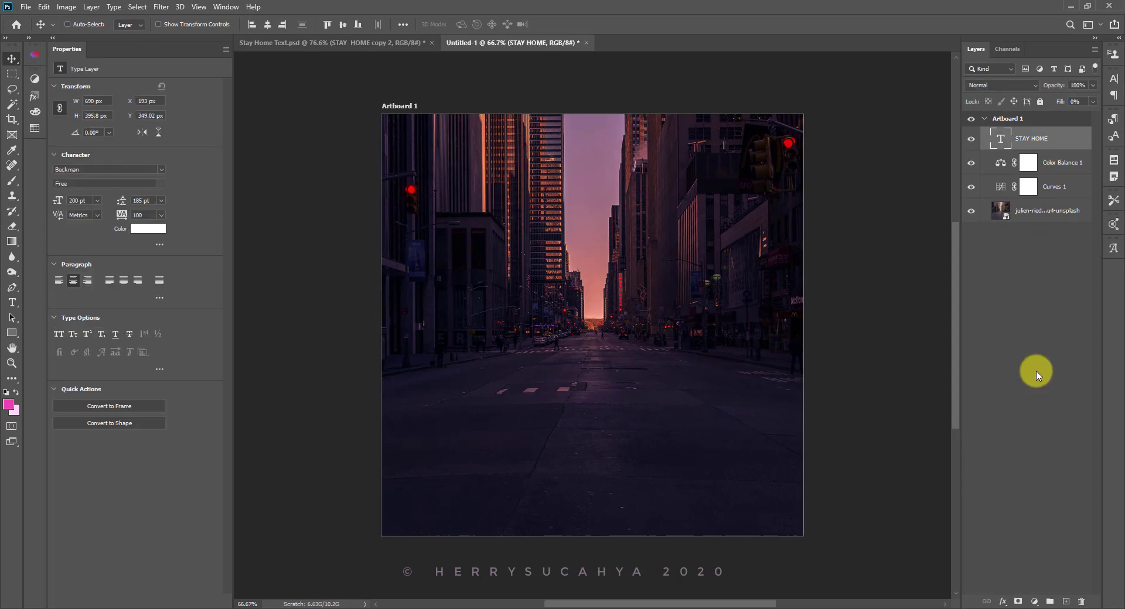
Step: Give the STAY HOME text a 2 px outside stroke in pink ff77e1
{"action": "left_click", "coordinate": [1002, 602]}
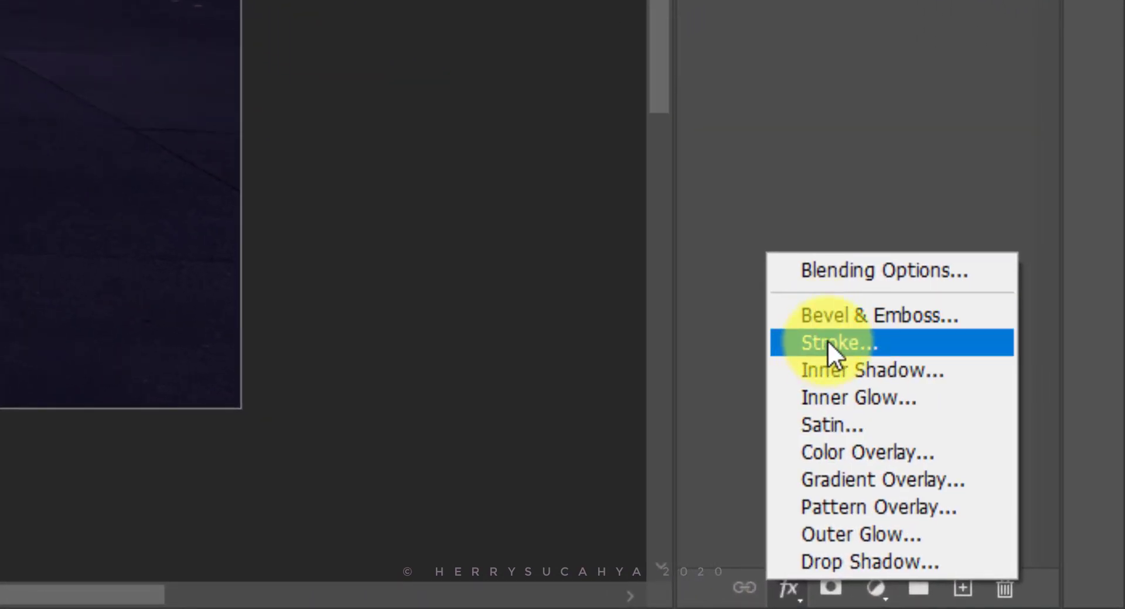
{"action": "left_click", "coordinate": [827, 341]}
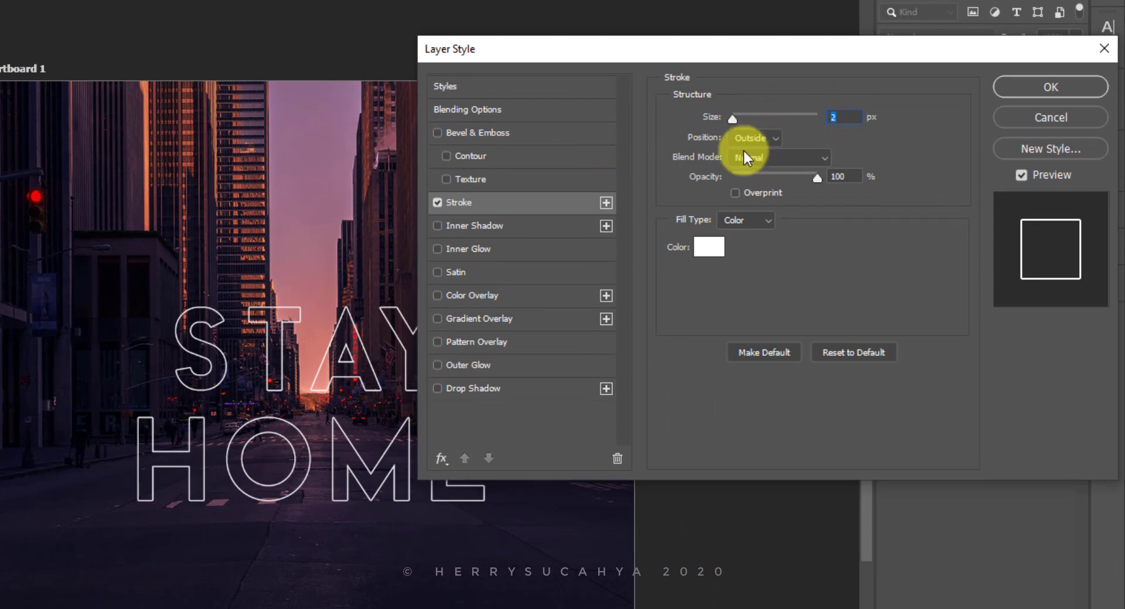
{"action": "left_click", "coordinate": [708, 247]}
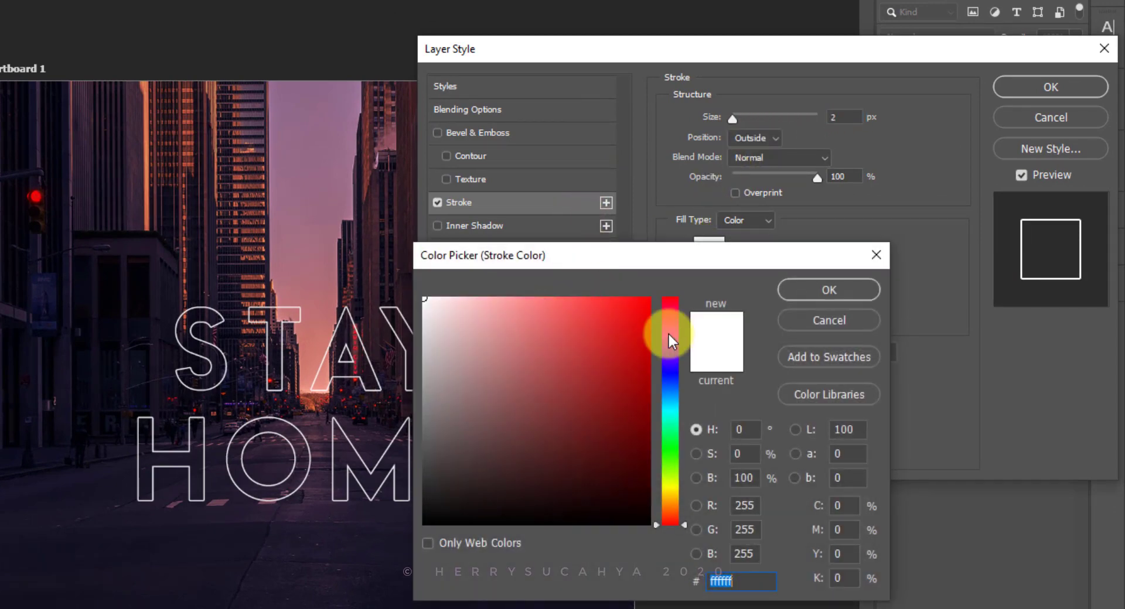
{"action": "left_click", "coordinate": [668, 327]}
{"action": "left_click", "coordinate": [553, 298]}
{"action": "mouse_move", "coordinate": [573, 315]}
{"action": "left_mouse_down"}
{"action": "mouse_move", "coordinate": [552, 309]}
{"action": "mouse_move", "coordinate": [571, 304]}
{"action": "left_mouse_up"}
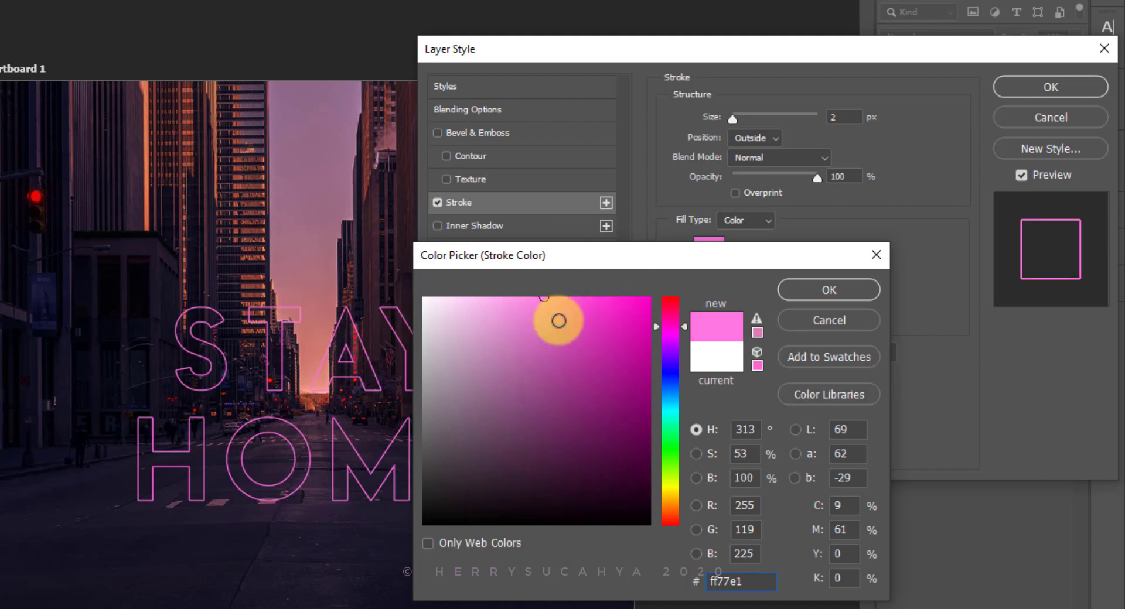
{"action": "left_click", "coordinate": [821, 291]}
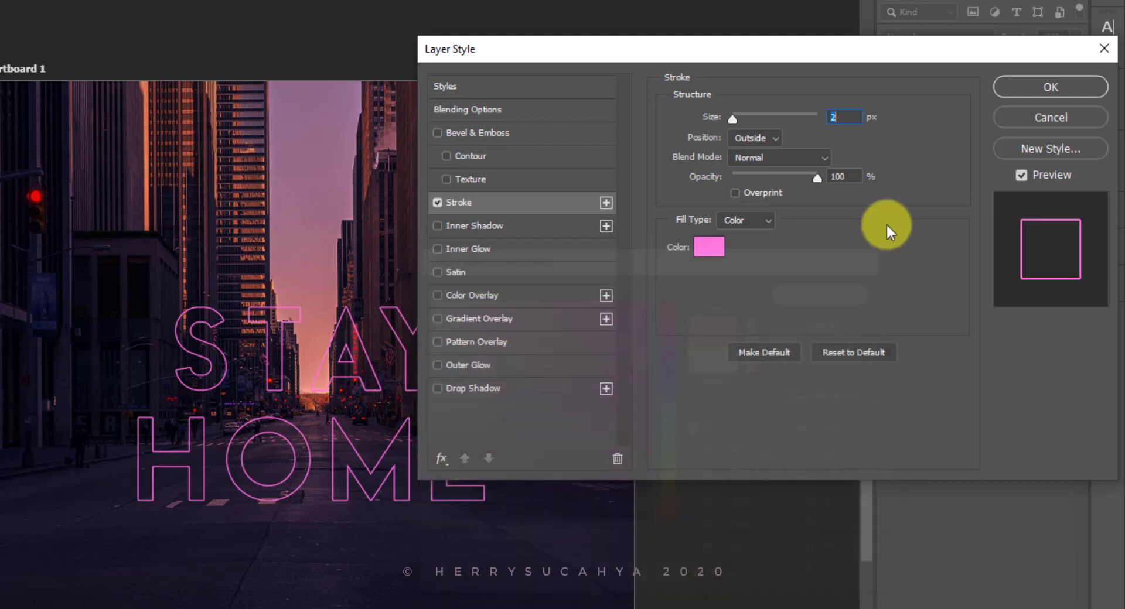
{"action": "left_click", "coordinate": [1040, 82]}
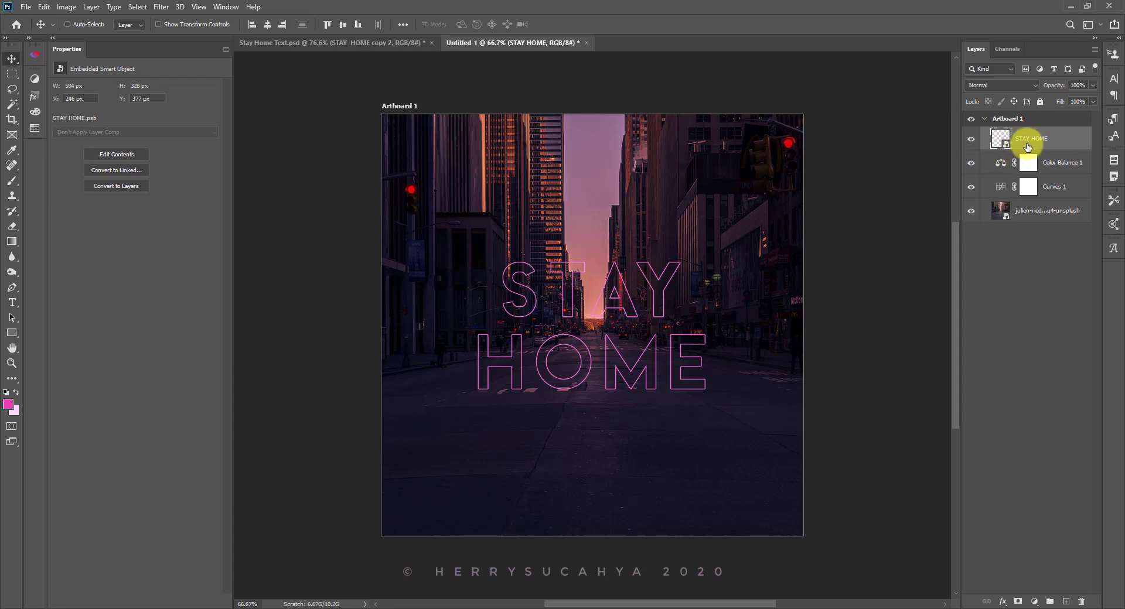
Step: Duplicate the STAY HOME layer and name the copy 'Neon light'
{"action": "left_click_drag", "start_coordinate": [1037, 140], "coordinate": [1065, 601]}
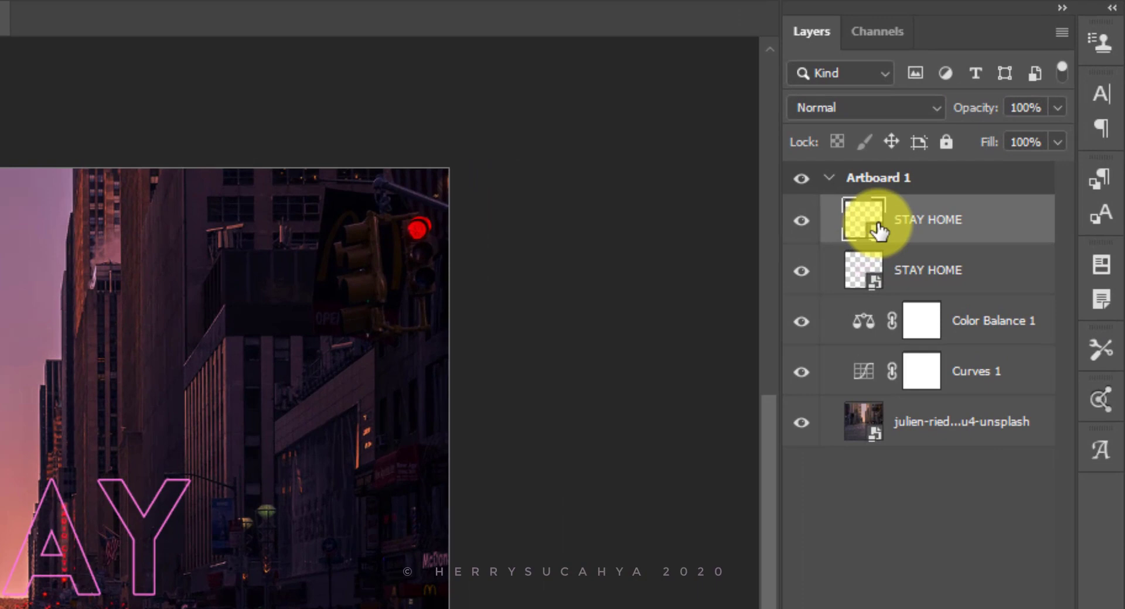
{"action": "double_click", "coordinate": [1030, 139]}
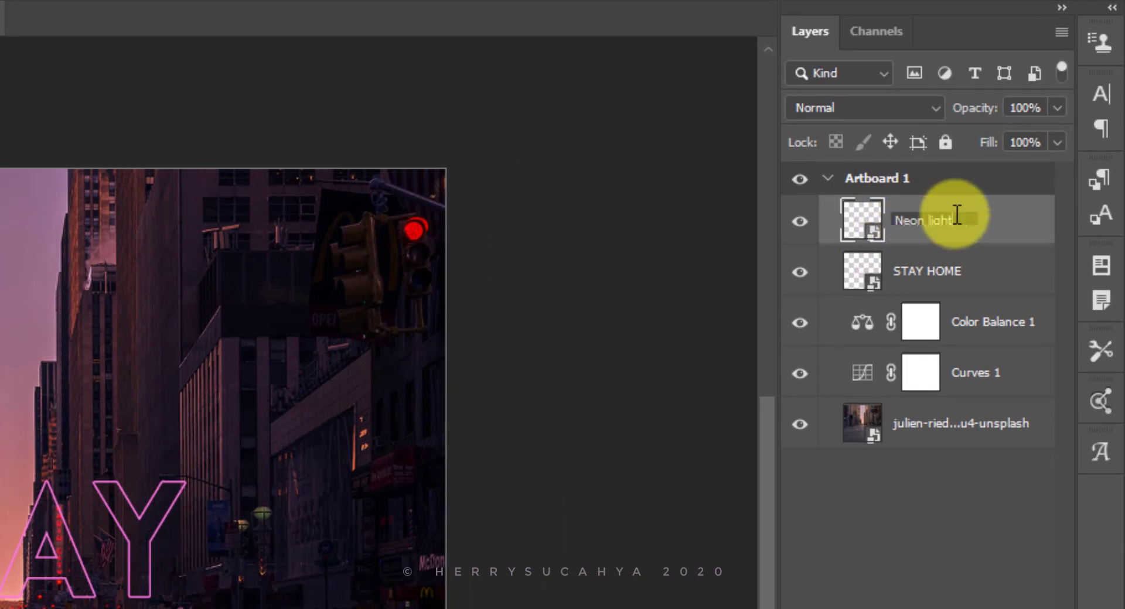
{"action": "key", "text": "Return"}
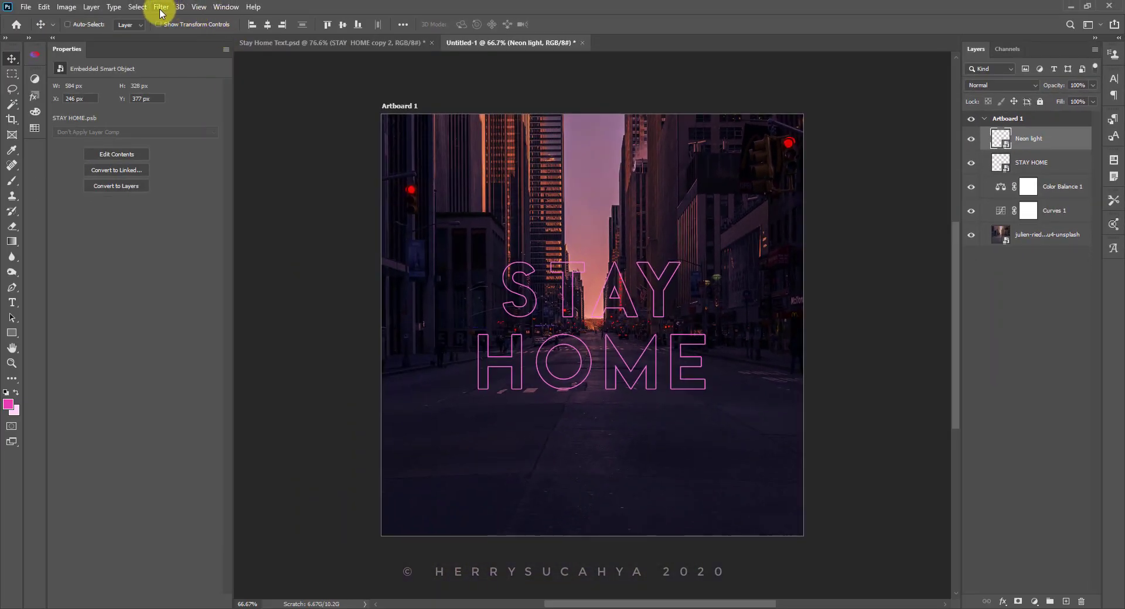
Step: Set up a 10 px Gaussian Blur on the Neon light layer
{"action": "left_click", "coordinate": [161, 7]}
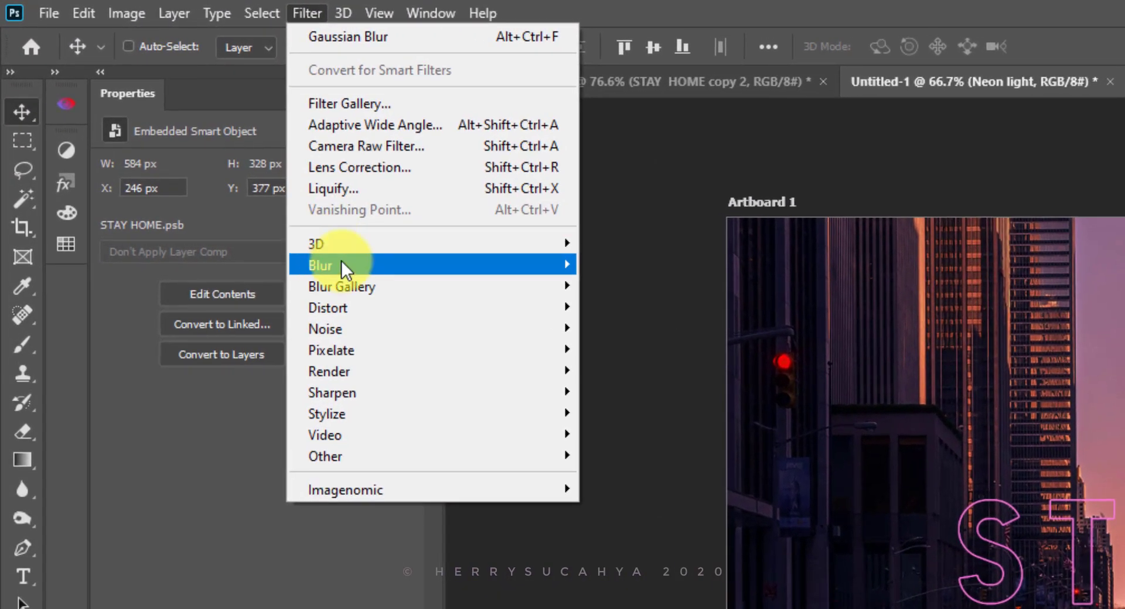
{"action": "mouse_move", "coordinate": [271, 140]}
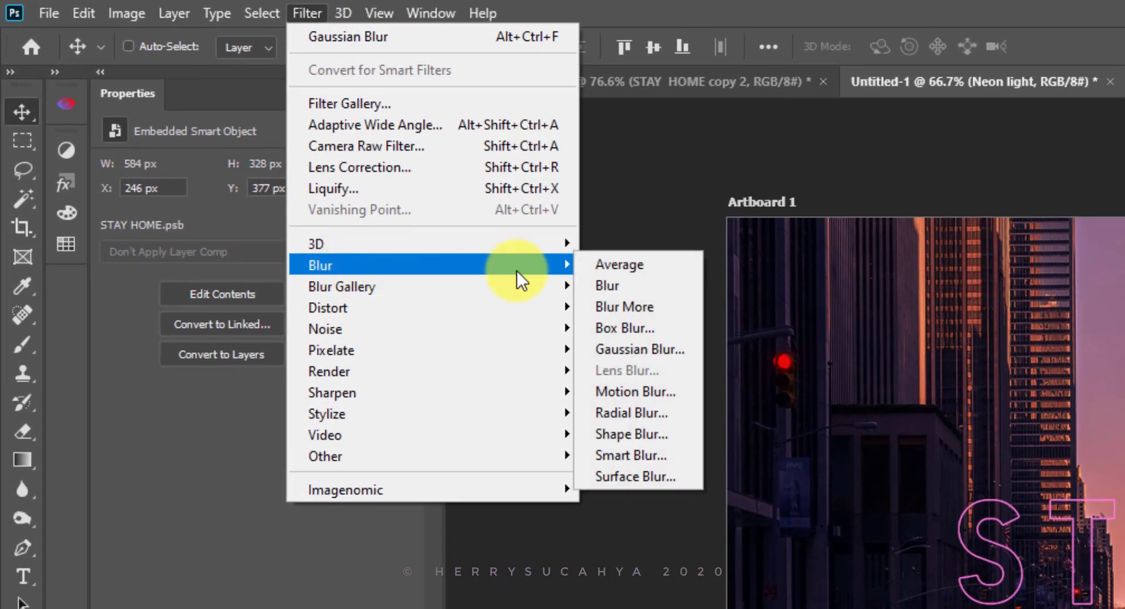
{"action": "left_click", "coordinate": [638, 350]}
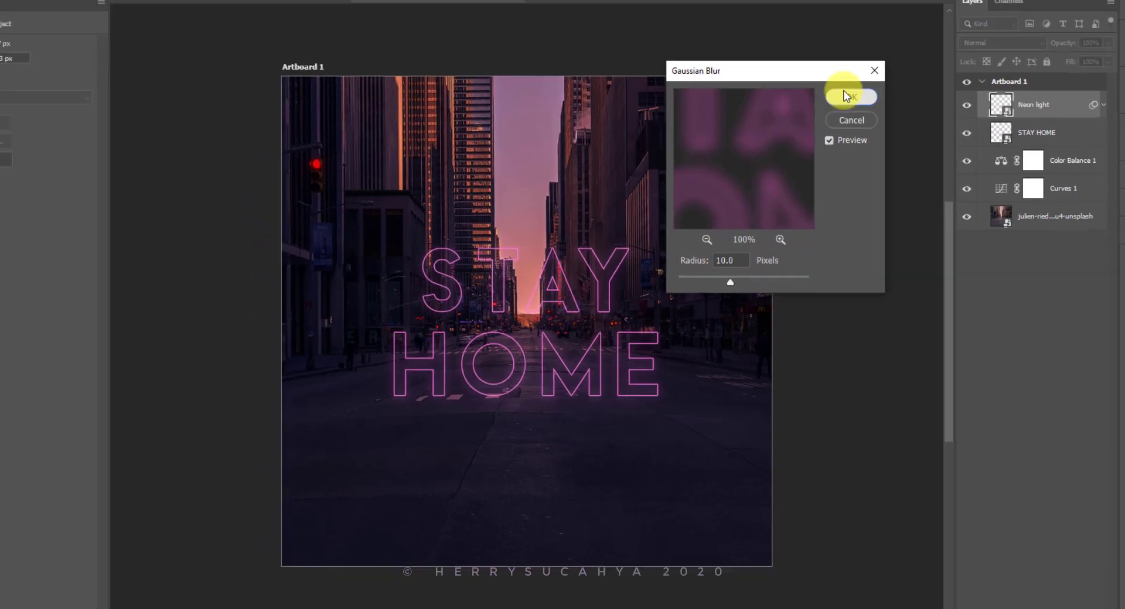
Step: Apply the 10 px blur and set Neon light's blend mode to Screen, after trying Color Dodge
{"action": "left_click", "coordinate": [841, 80]}
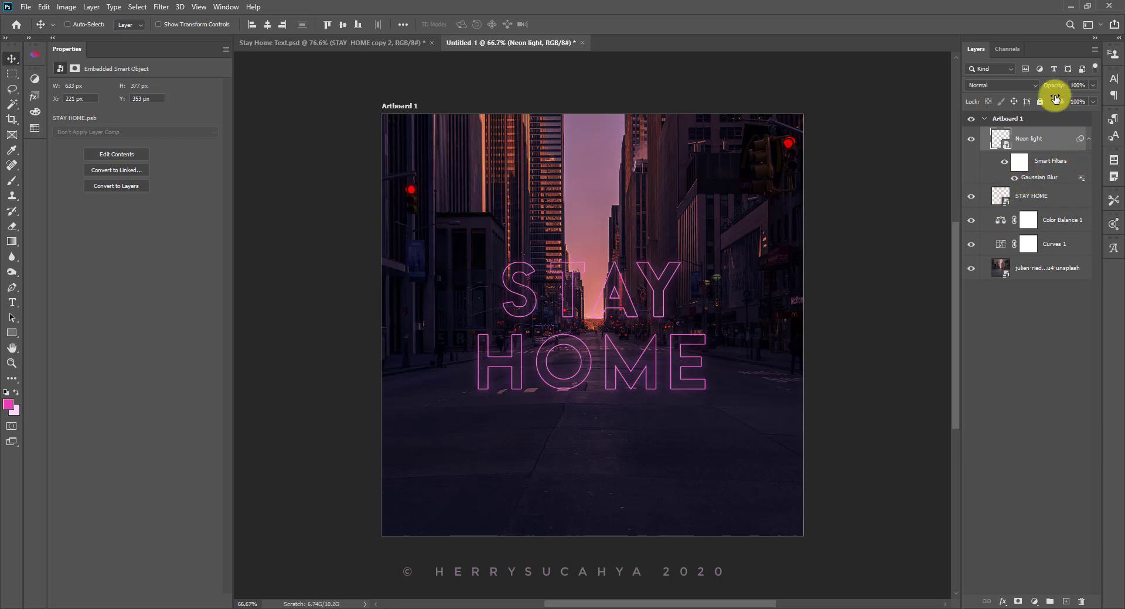
{"action": "left_click", "coordinate": [996, 88]}
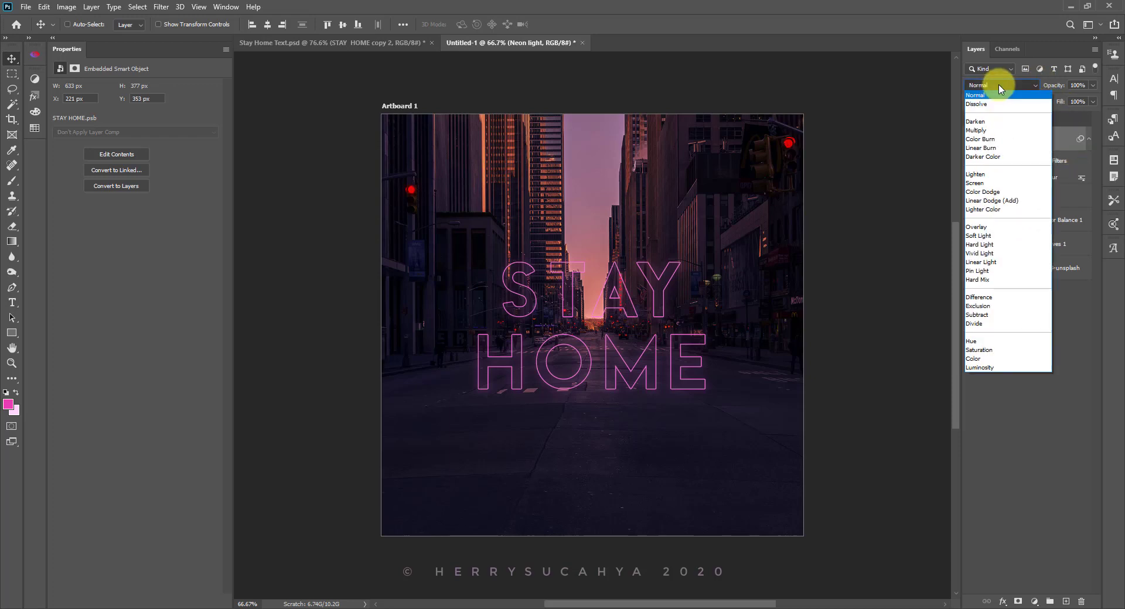
{"action": "left_click", "coordinate": [984, 191]}
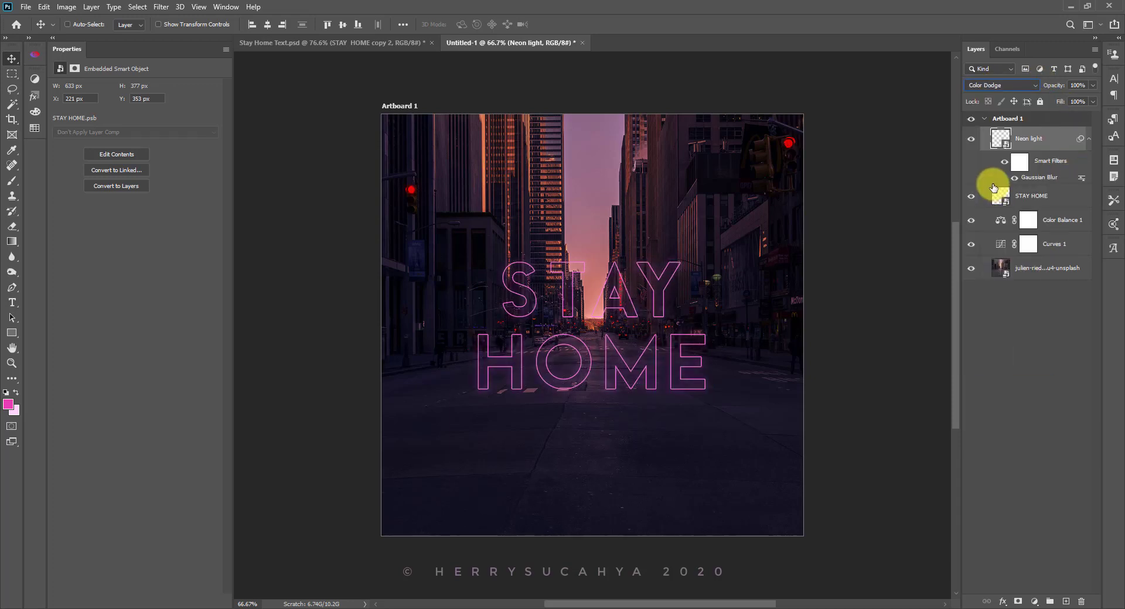
{"action": "left_click", "coordinate": [1013, 85]}
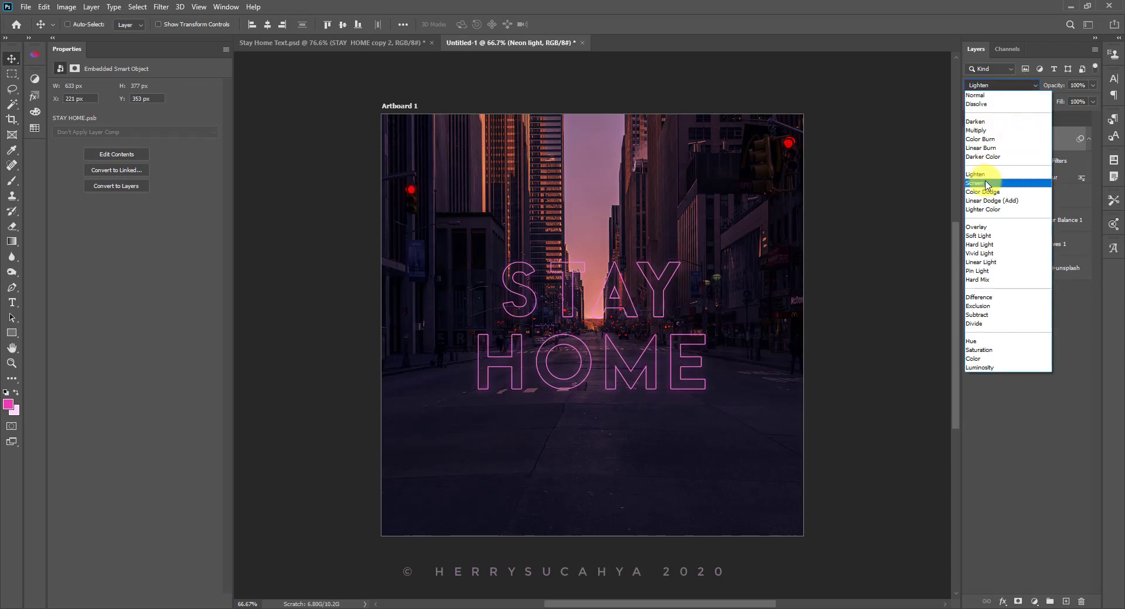
{"action": "left_click", "coordinate": [989, 182]}
Step: Apply a magenta Color Overlay (e71dff) to the blurred Neon light layer
{"action": "left_click", "coordinate": [1030, 120]}
{"action": "left_click", "coordinate": [1036, 139]}
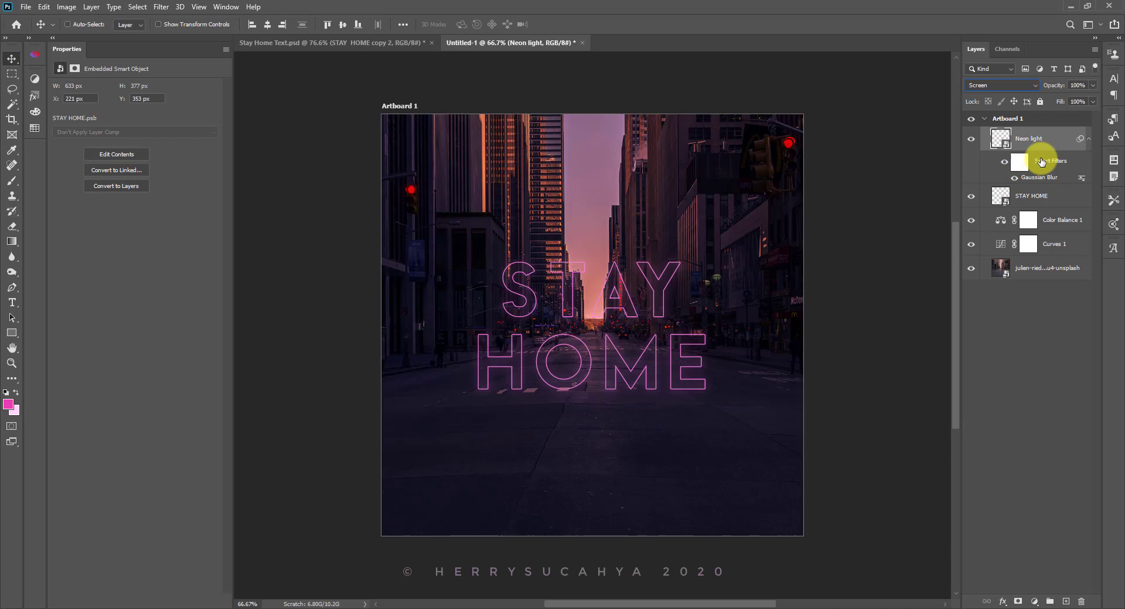
{"action": "left_click", "coordinate": [1002, 602]}
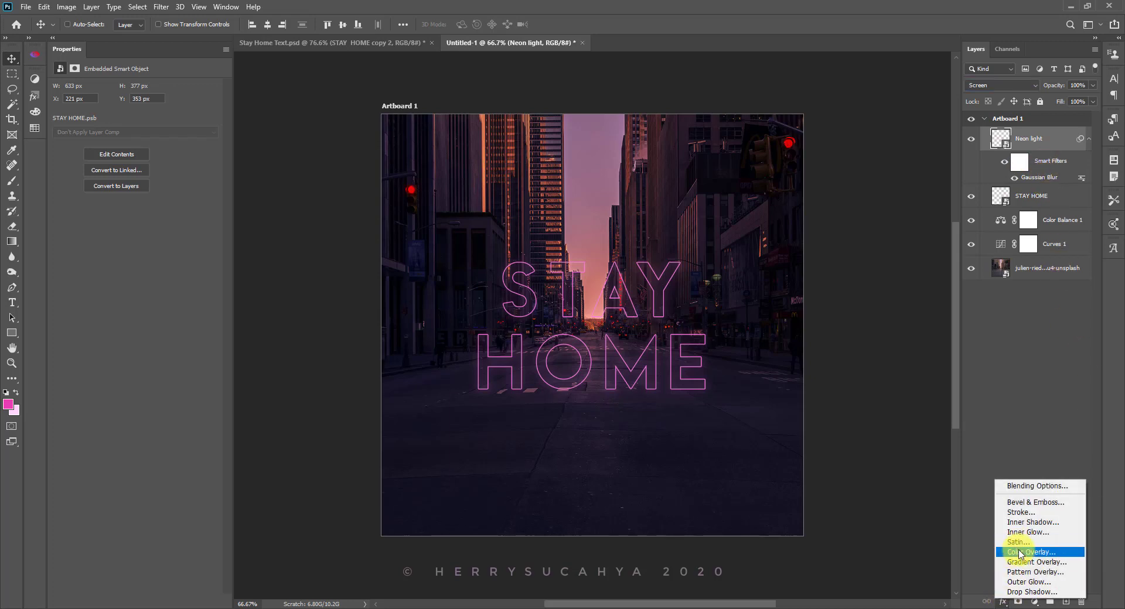
{"action": "left_click", "coordinate": [1021, 553]}
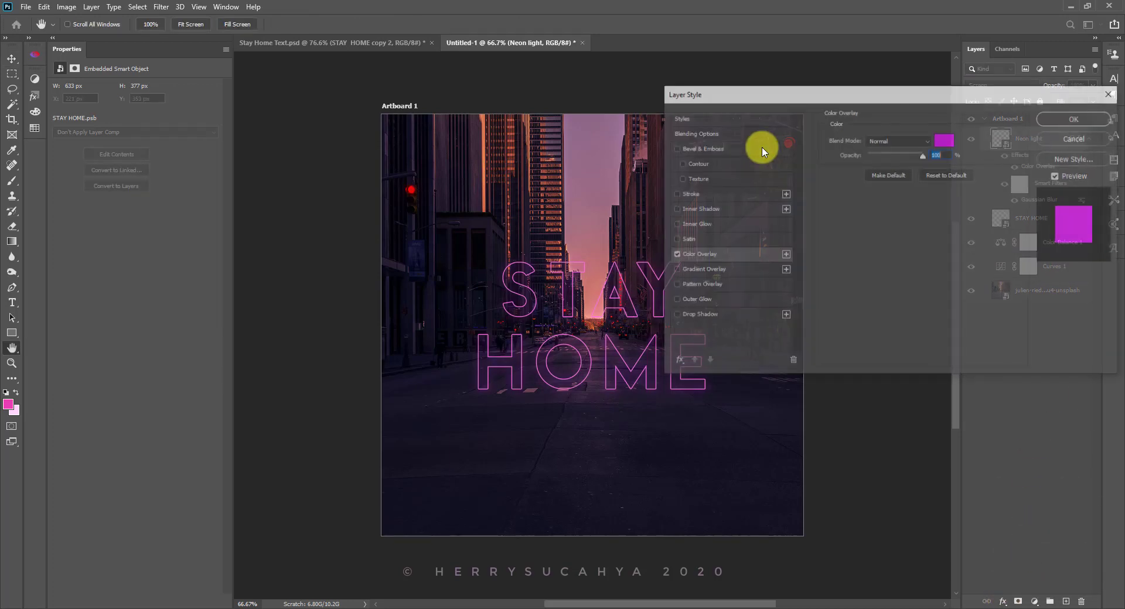
{"action": "left_click_drag", "start_coordinate": [763, 96], "coordinate": [798, 91]}
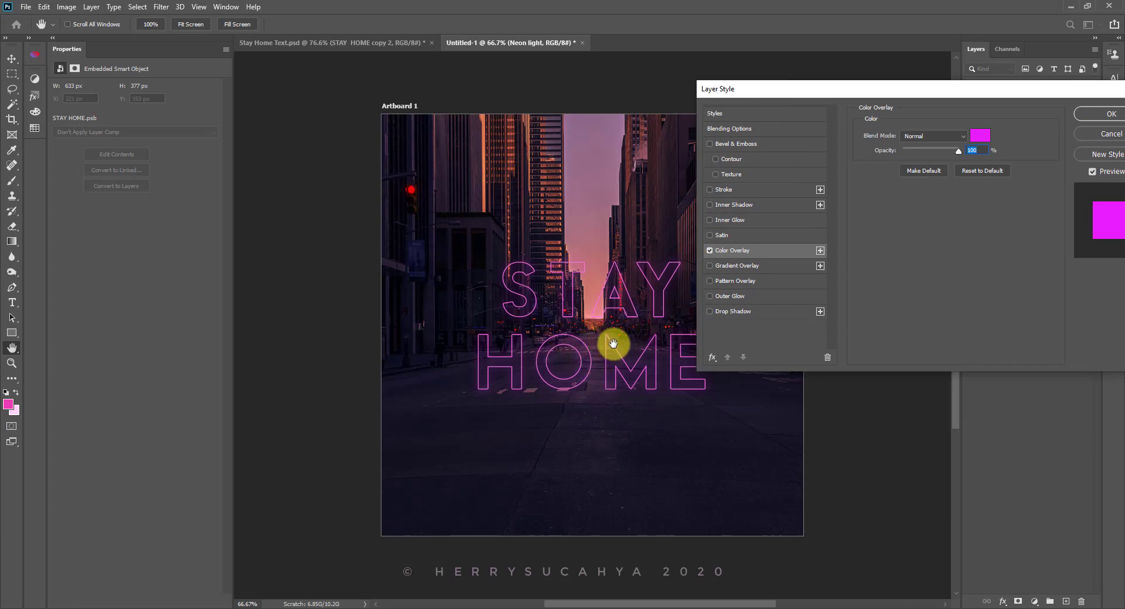
{"action": "left_click", "coordinate": [979, 135]}
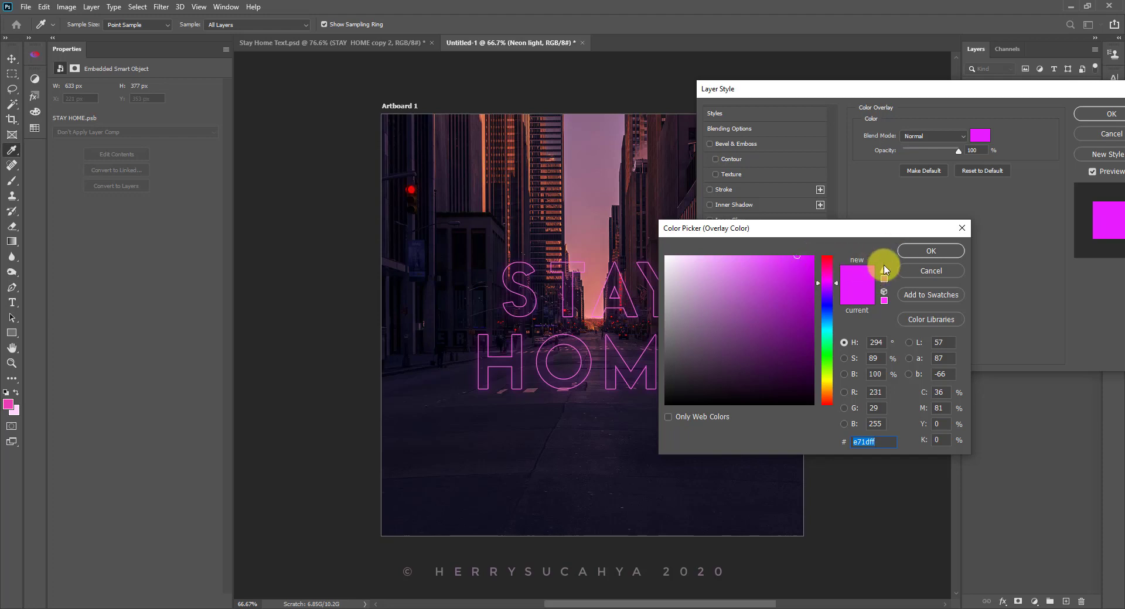
{"action": "left_click_drag", "start_coordinate": [915, 235], "coordinate": [874, 193]}
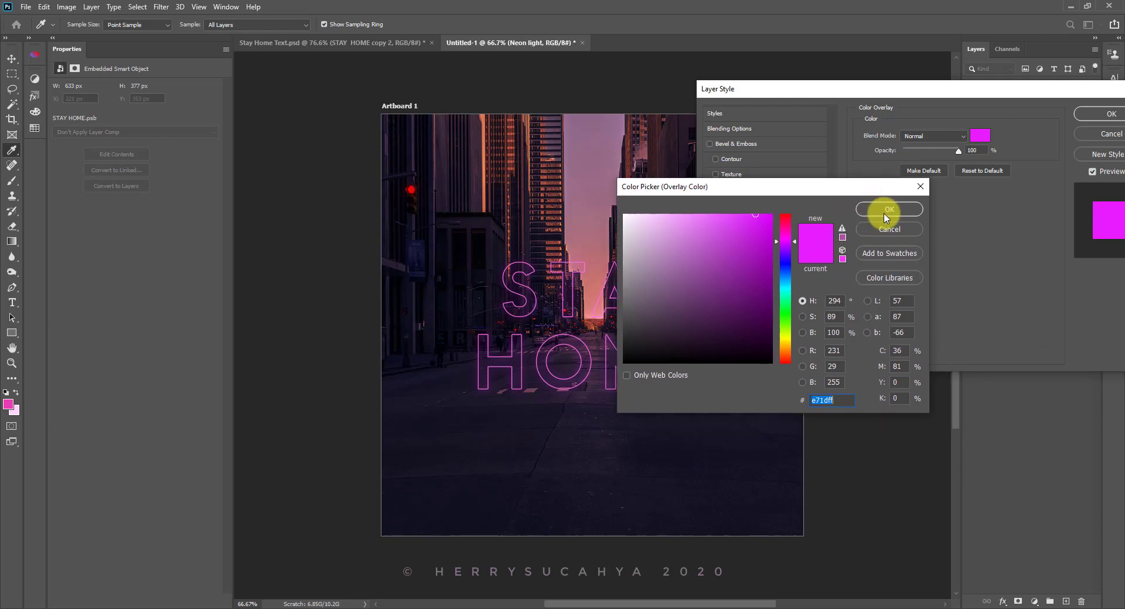
{"action": "left_click", "coordinate": [889, 210]}
{"action": "left_click", "coordinate": [1096, 113]}
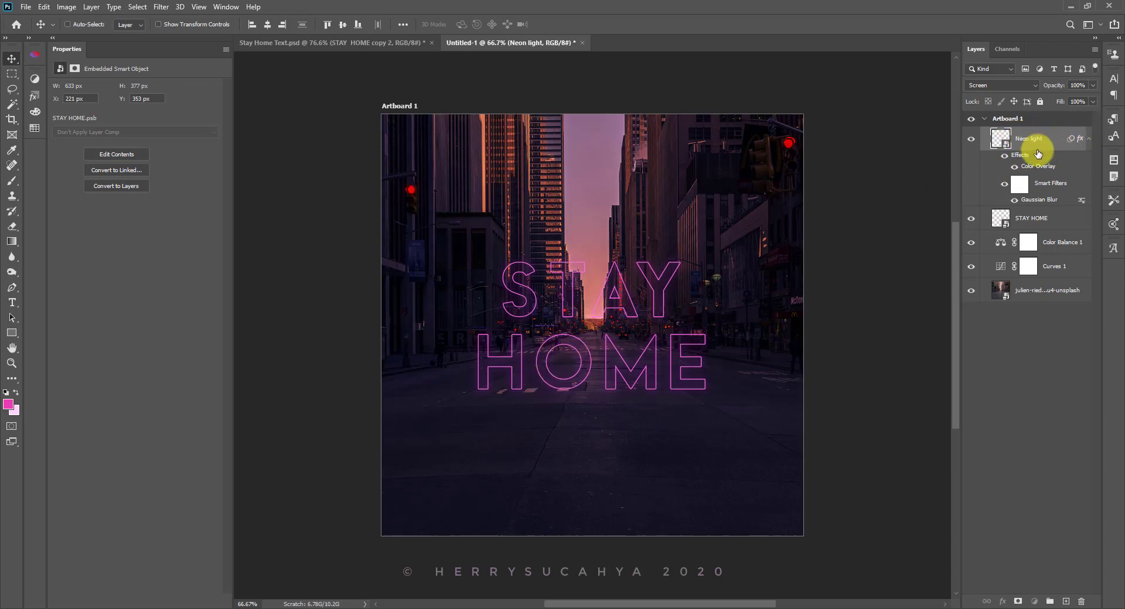
Step: Duplicate the Neon light layer and widen the copy's Gaussian Blur radius to 41.5 pixels
{"action": "left_click_drag", "start_coordinate": [1037, 153], "coordinate": [1065, 603]}
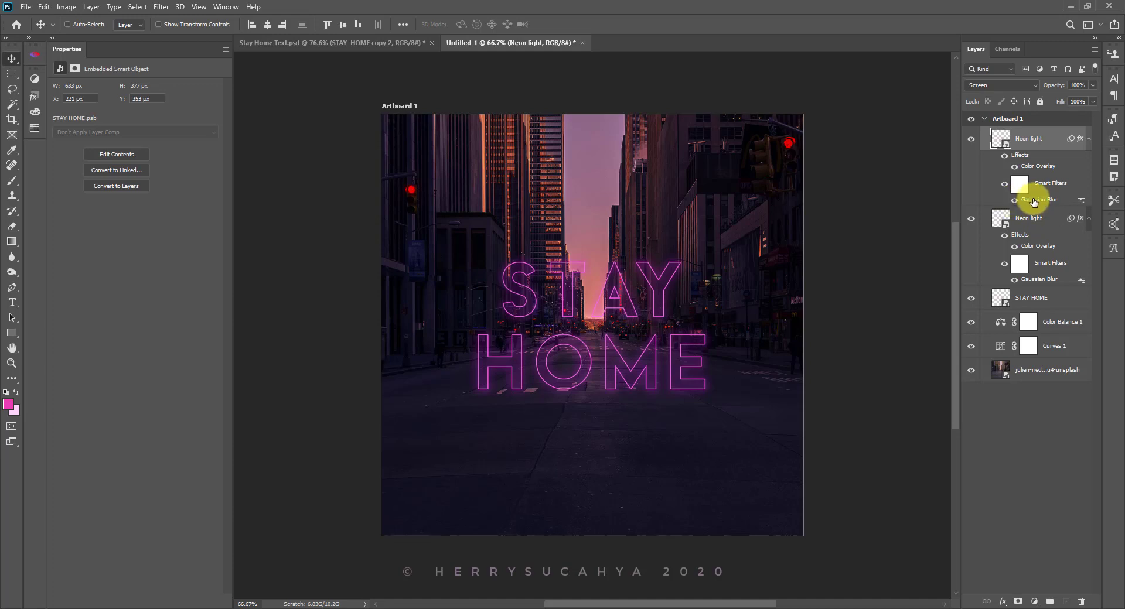
{"action": "double_click", "coordinate": [1037, 202]}
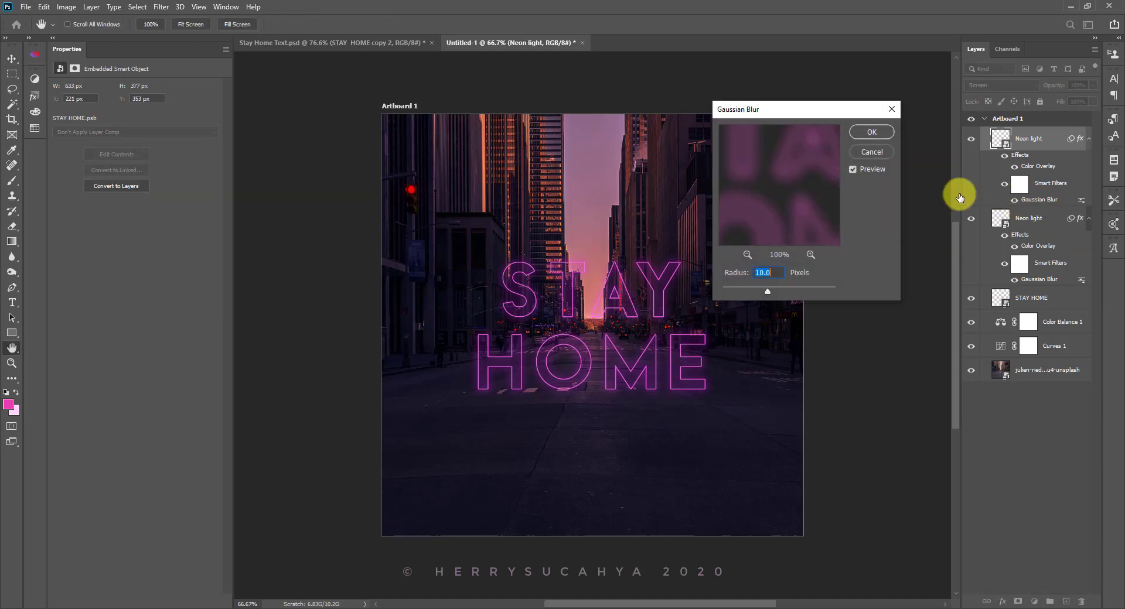
{"action": "left_click_drag", "start_coordinate": [783, 287], "coordinate": [789, 288]}
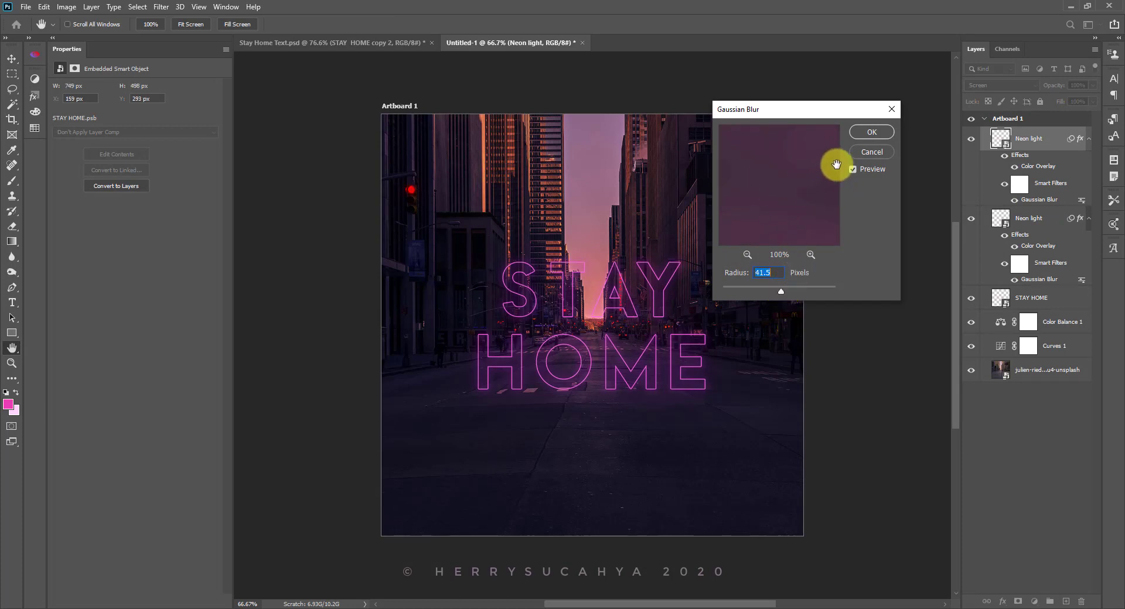
{"action": "left_click", "coordinate": [872, 132]}
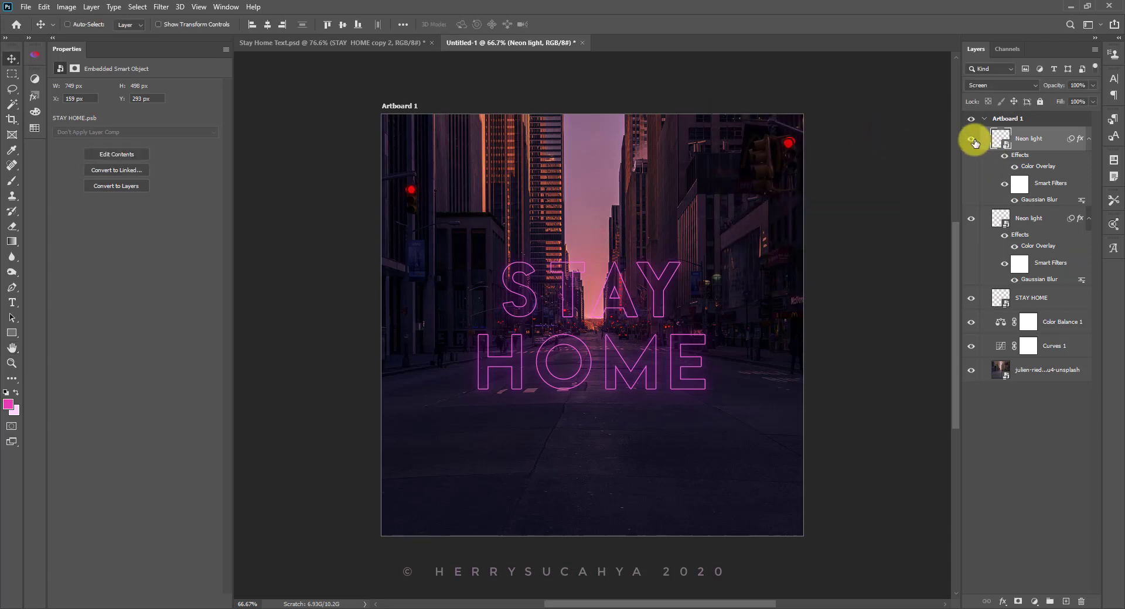
Step: Compare Linear Dodge (Add) on the top glow copy, then settle on Screen blend mode
{"action": "left_click", "coordinate": [970, 142]}
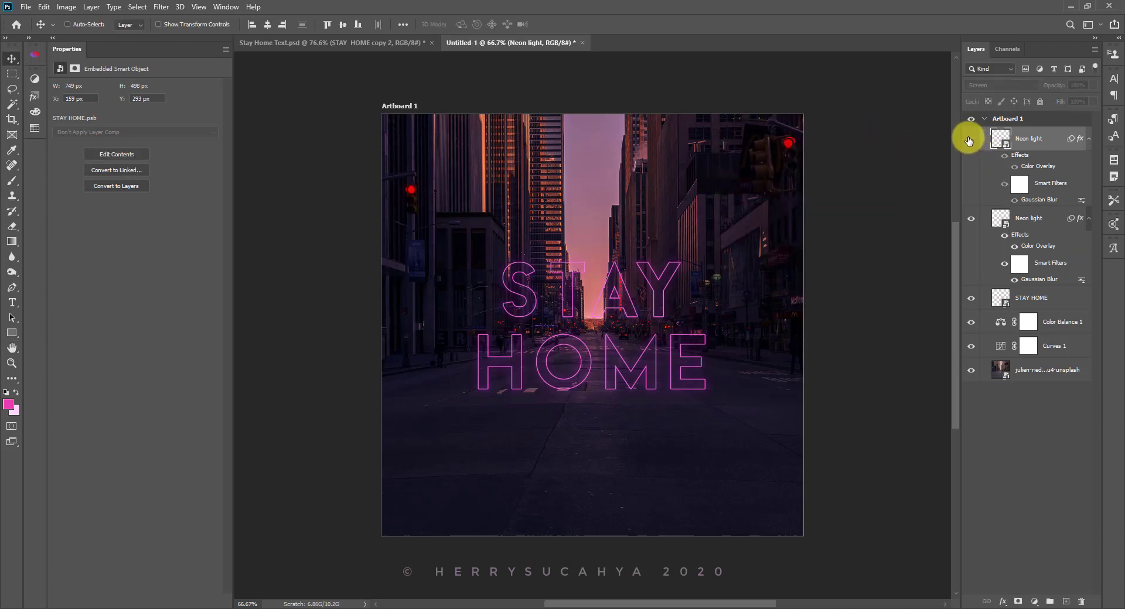
{"action": "left_click", "coordinate": [969, 141]}
{"action": "left_click", "coordinate": [966, 140]}
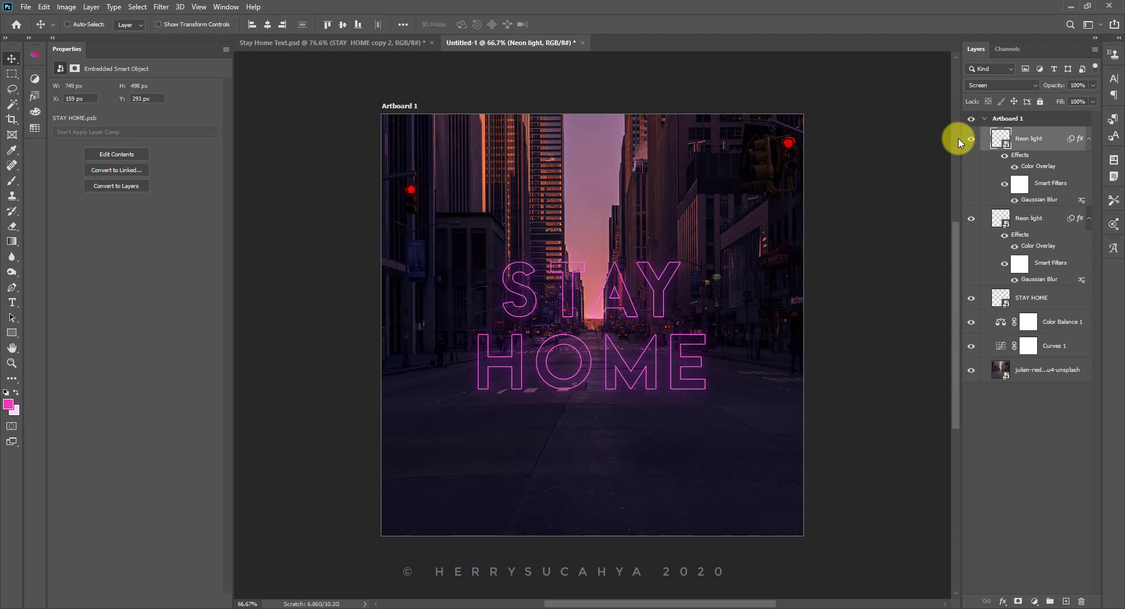
{"action": "left_click", "coordinate": [990, 93]}
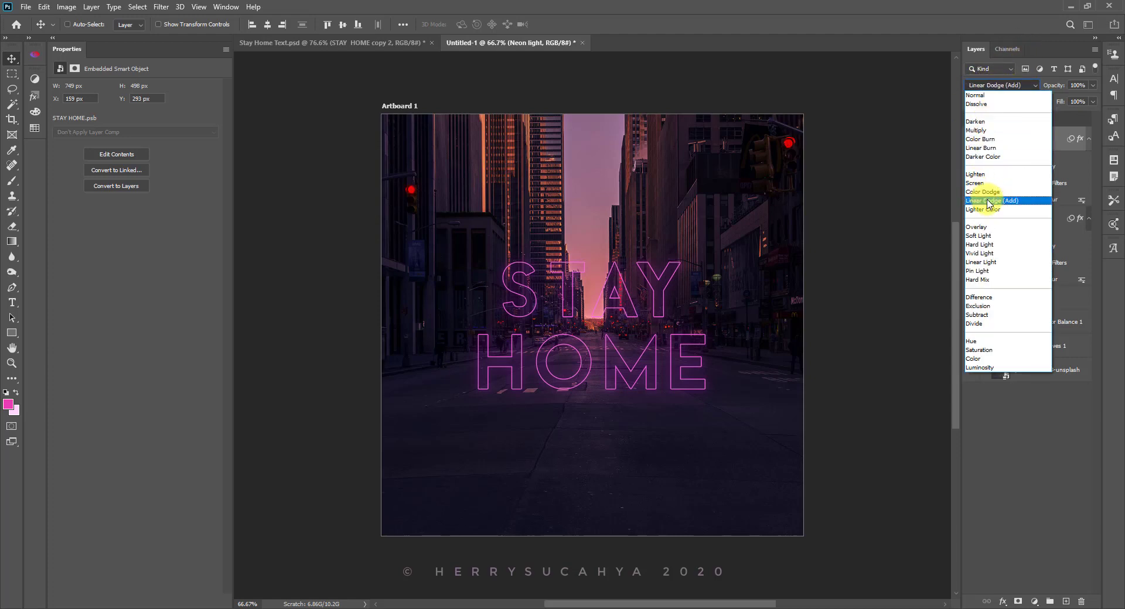
{"action": "left_click", "coordinate": [986, 200]}
{"action": "left_click", "coordinate": [971, 143]}
{"action": "left_click", "coordinate": [971, 145]}
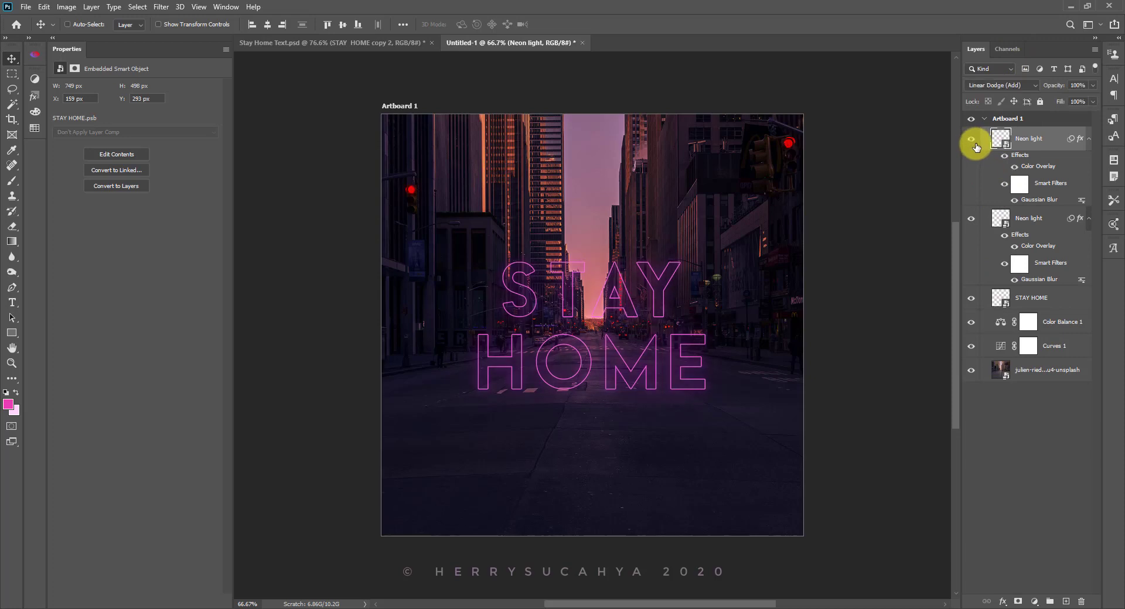
{"action": "left_click", "coordinate": [1003, 86]}
{"action": "left_click", "coordinate": [990, 184]}
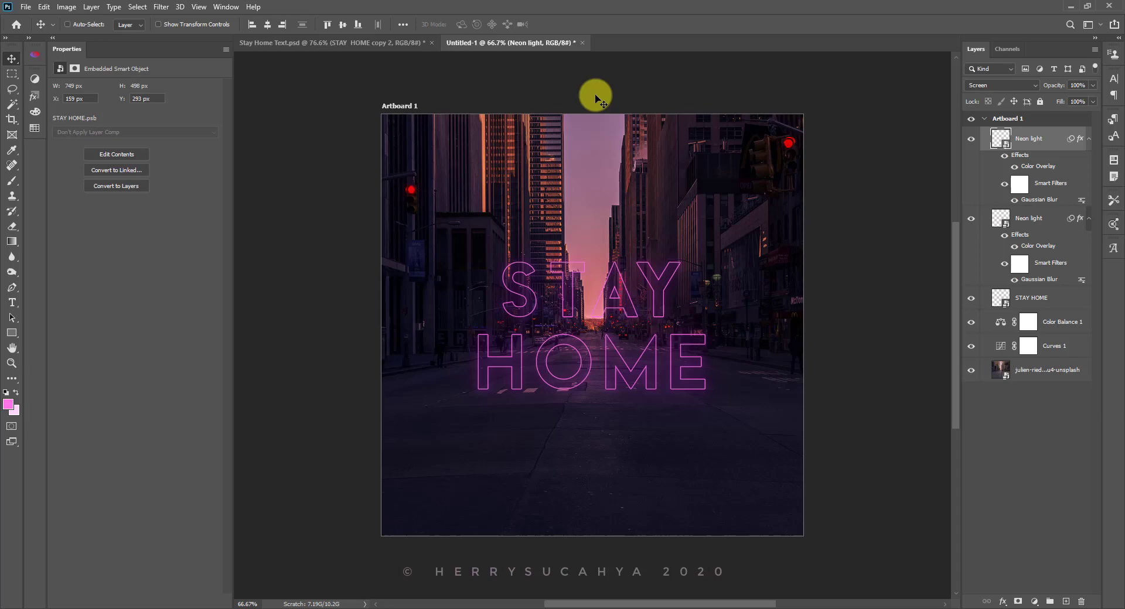
Step: Add a new empty layer above the neon text named 'Reflection'
{"action": "left_click", "coordinate": [1069, 602]}
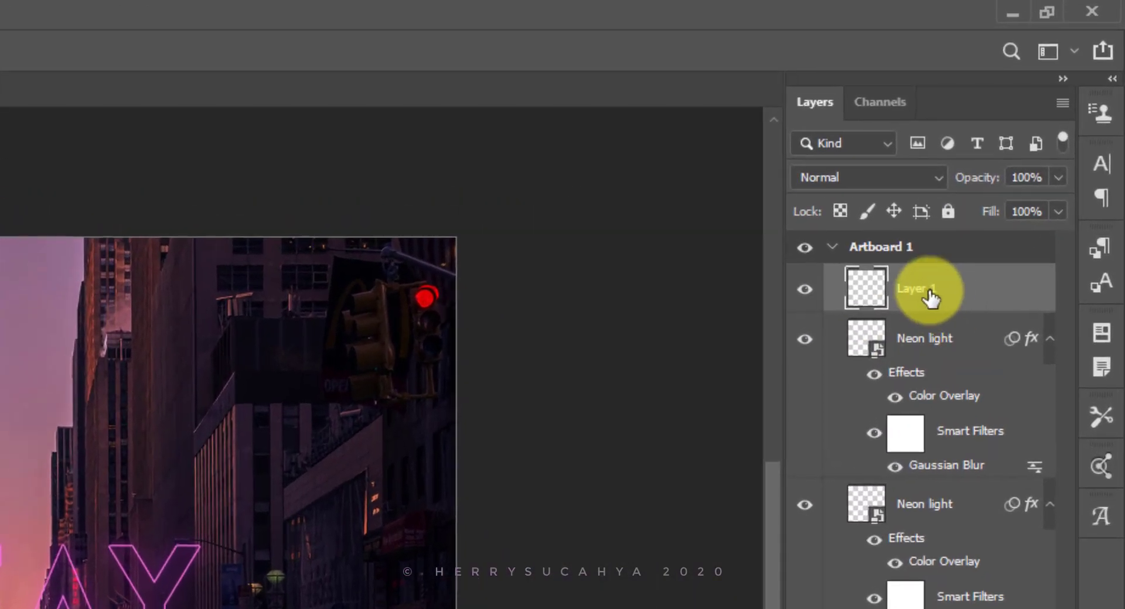
{"action": "double_click", "coordinate": [928, 293]}
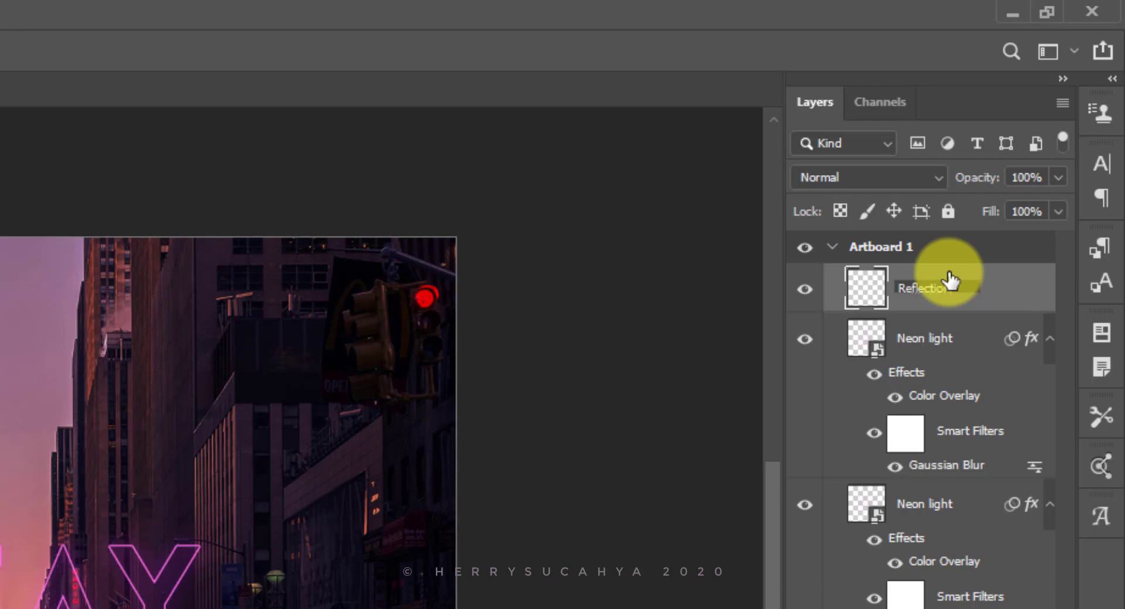
{"action": "type", "text": "Reflection"}
{"action": "key", "text": "Return"}
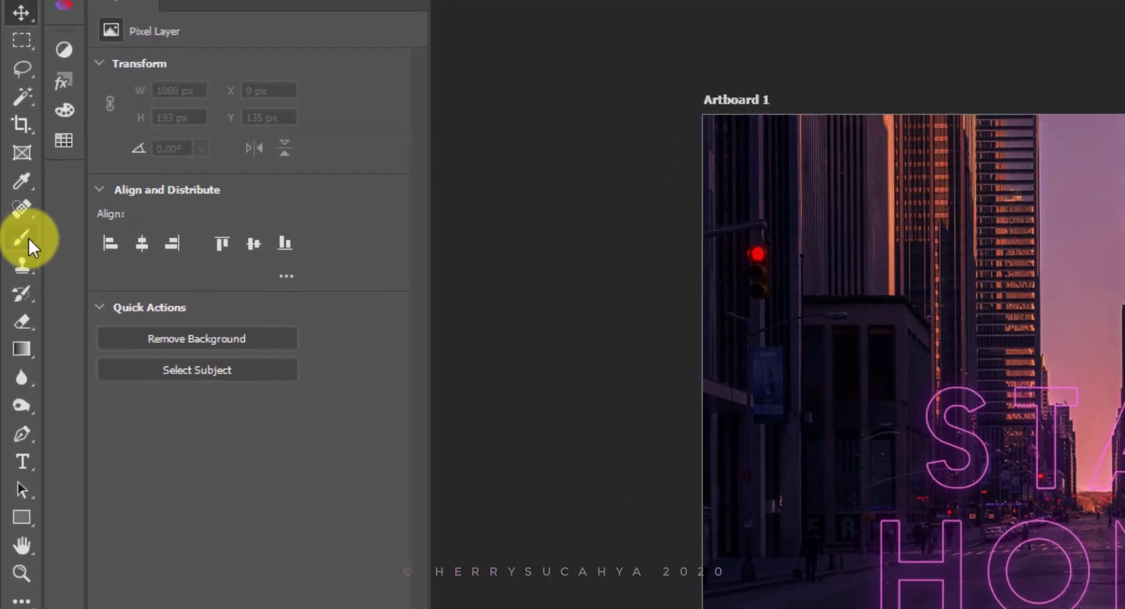
Step: Choose the Brush tool with a soft round General Brushes preset (900 px, 0% hardness)
{"action": "left_click", "coordinate": [12, 181]}
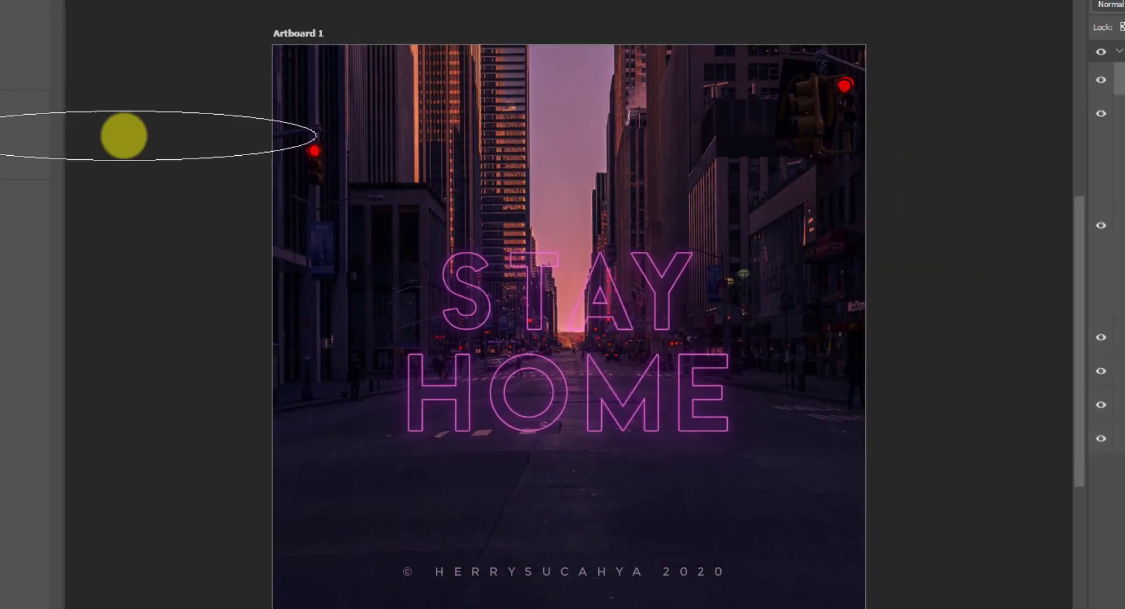
{"action": "right_click", "coordinate": [961, 261]}
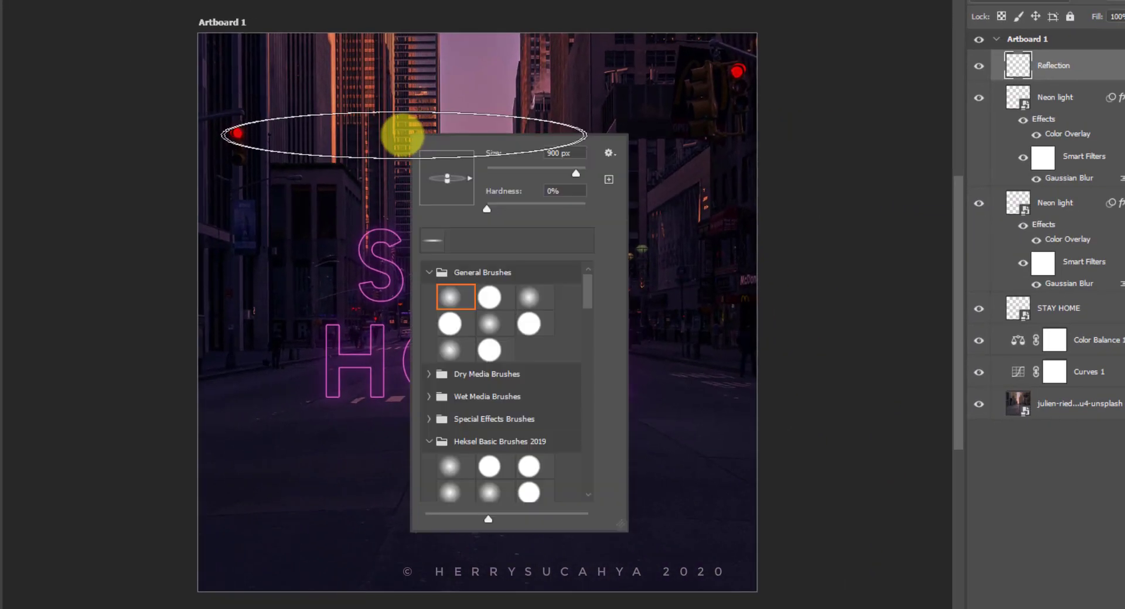
{"action": "left_click", "coordinate": [452, 297]}
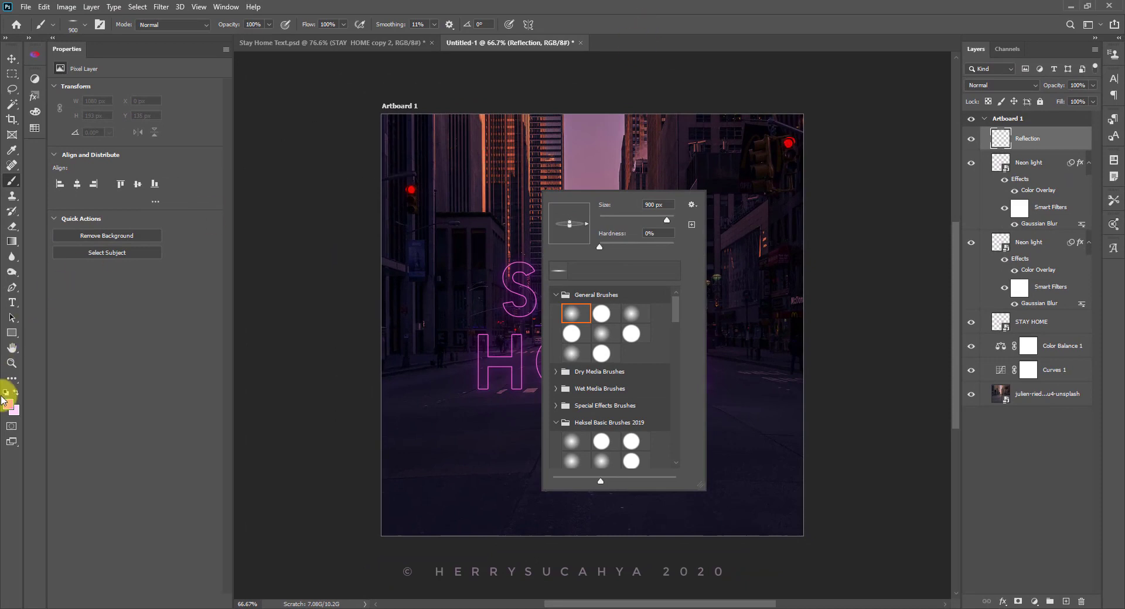
Step: Set the foreground painting colour to a lighter pink
{"action": "key", "text": "Escape"}
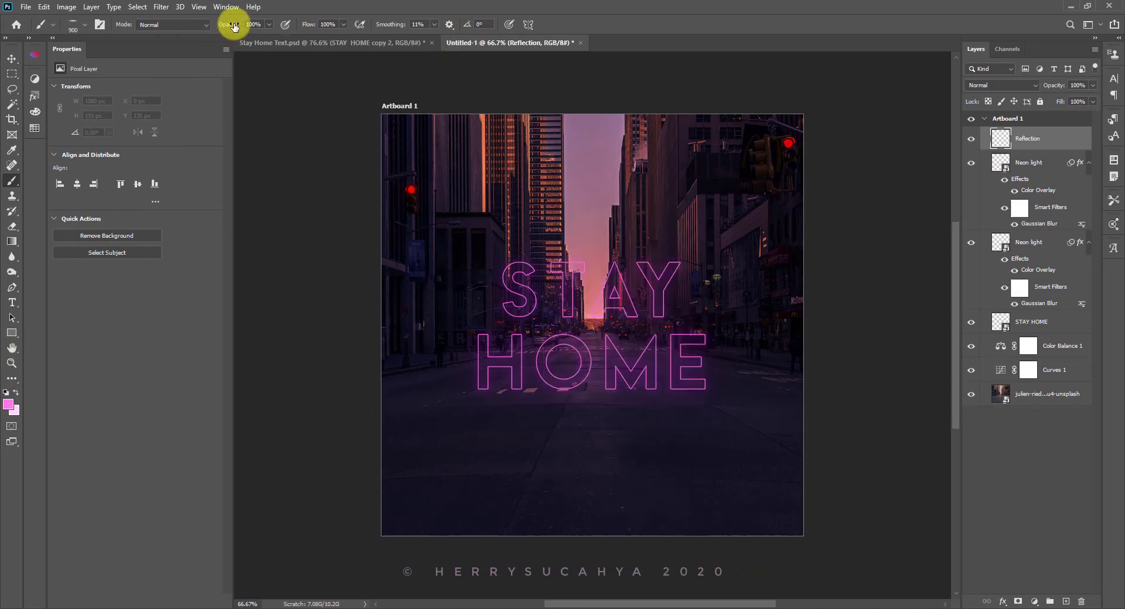
{"action": "left_click", "coordinate": [9, 405]}
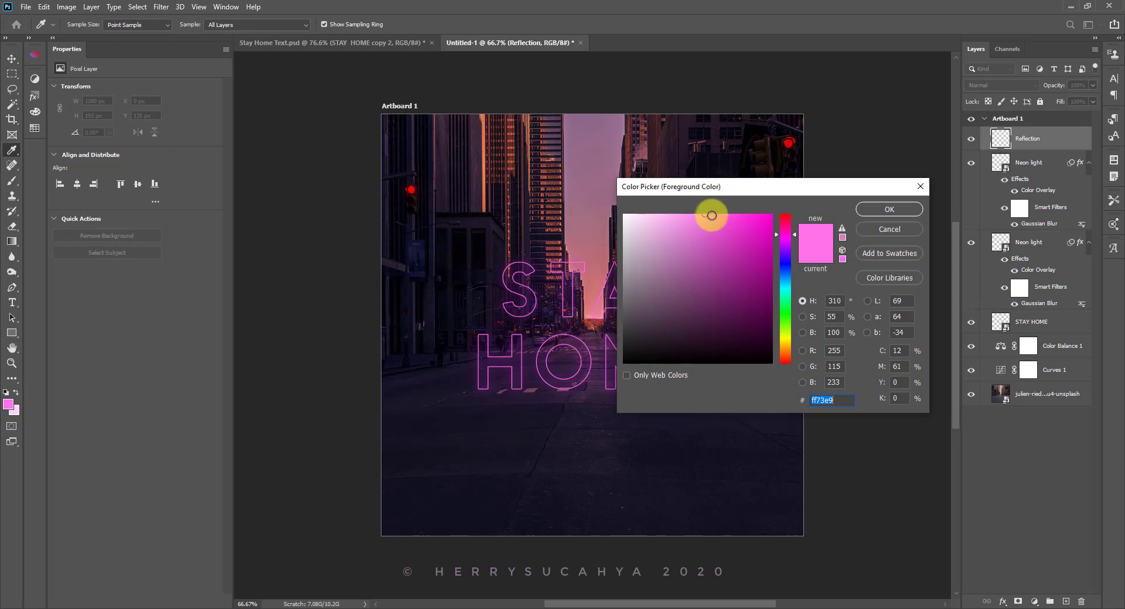
{"action": "left_click_drag", "start_coordinate": [710, 214], "coordinate": [695, 199]}
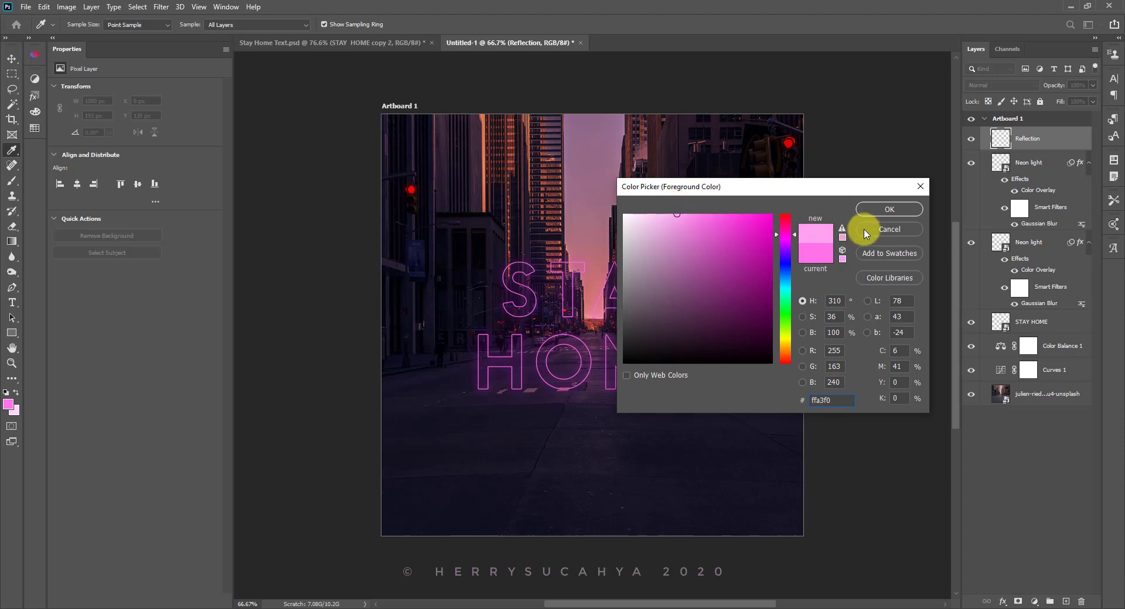
{"action": "left_click", "coordinate": [887, 210]}
{"action": "key", "text": "b"}
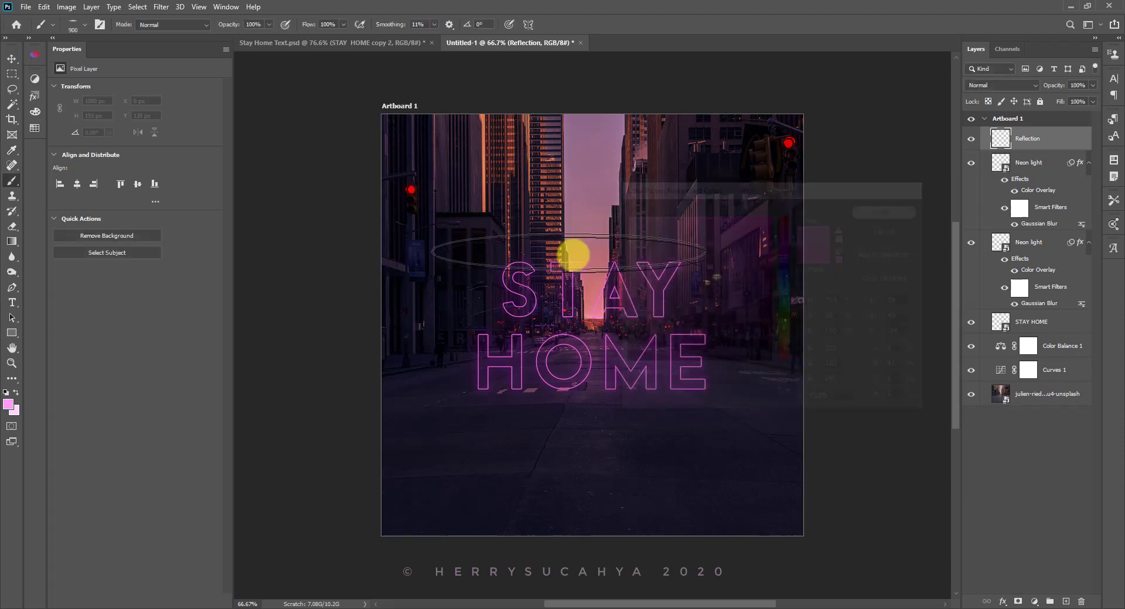
Step: Blend the Reflection layer as Overlay and brush a soft pink glow beneath HOME
{"action": "left_click", "coordinate": [1004, 85]}
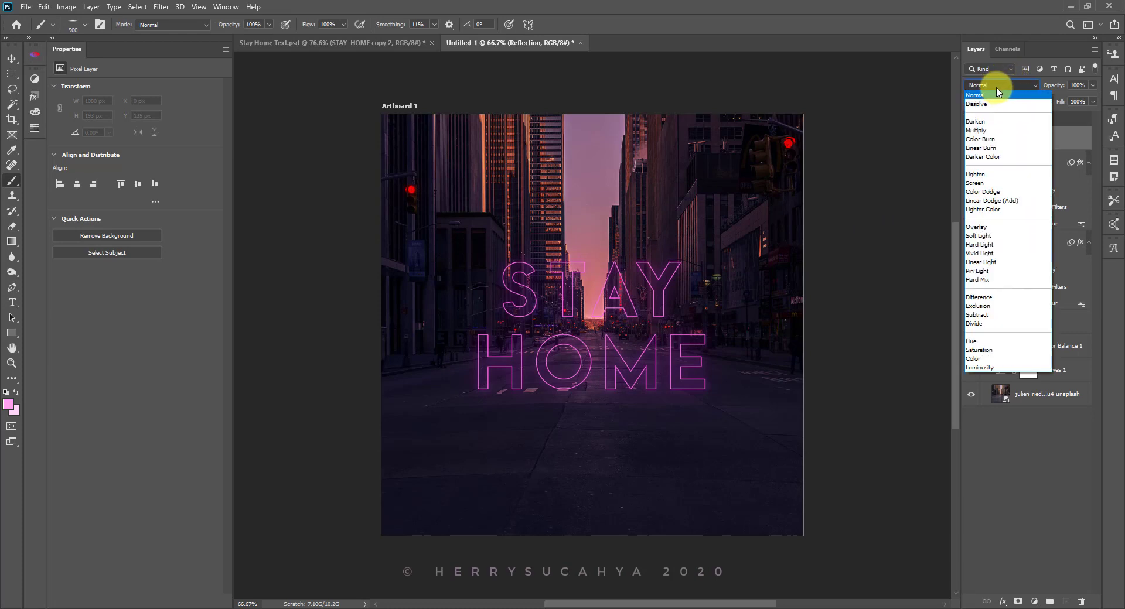
{"action": "left_click", "coordinate": [984, 226]}
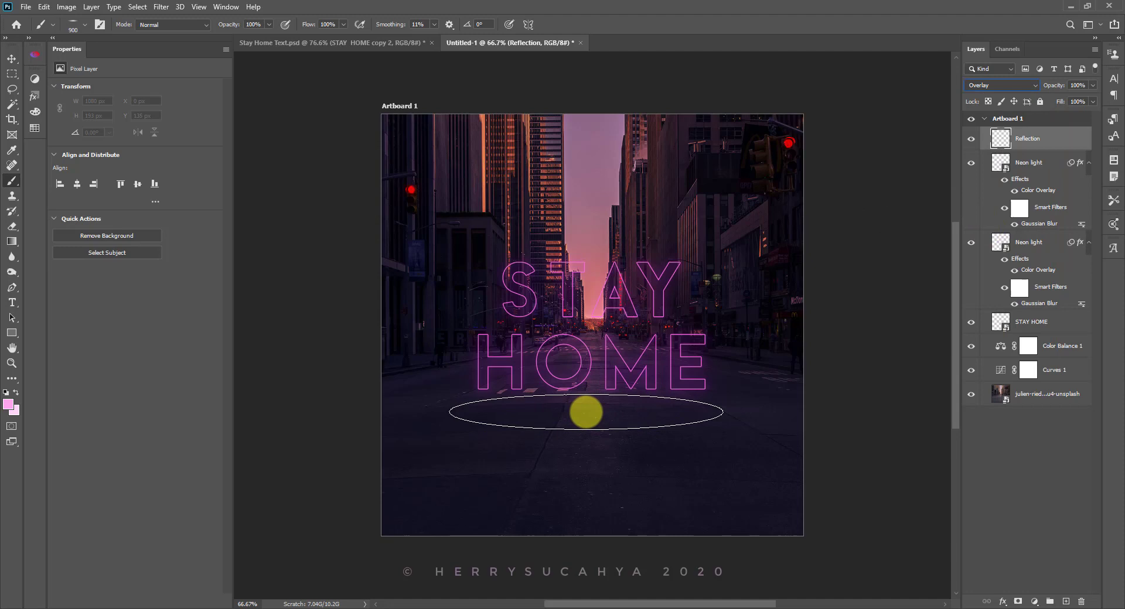
{"action": "left_click", "coordinate": [586, 412]}
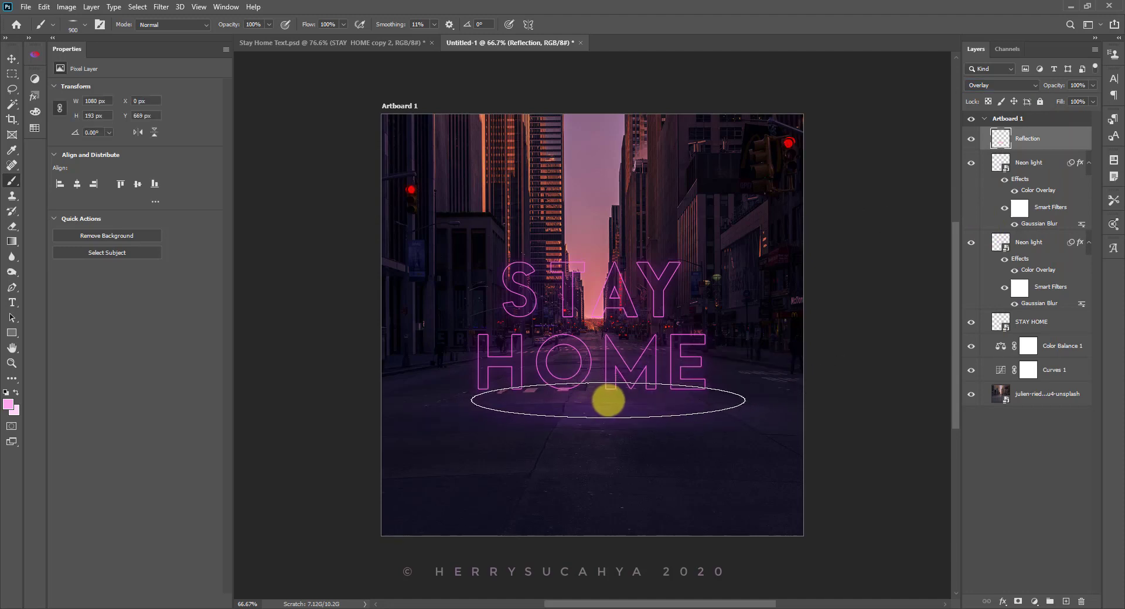
{"action": "left_click", "coordinate": [615, 396]}
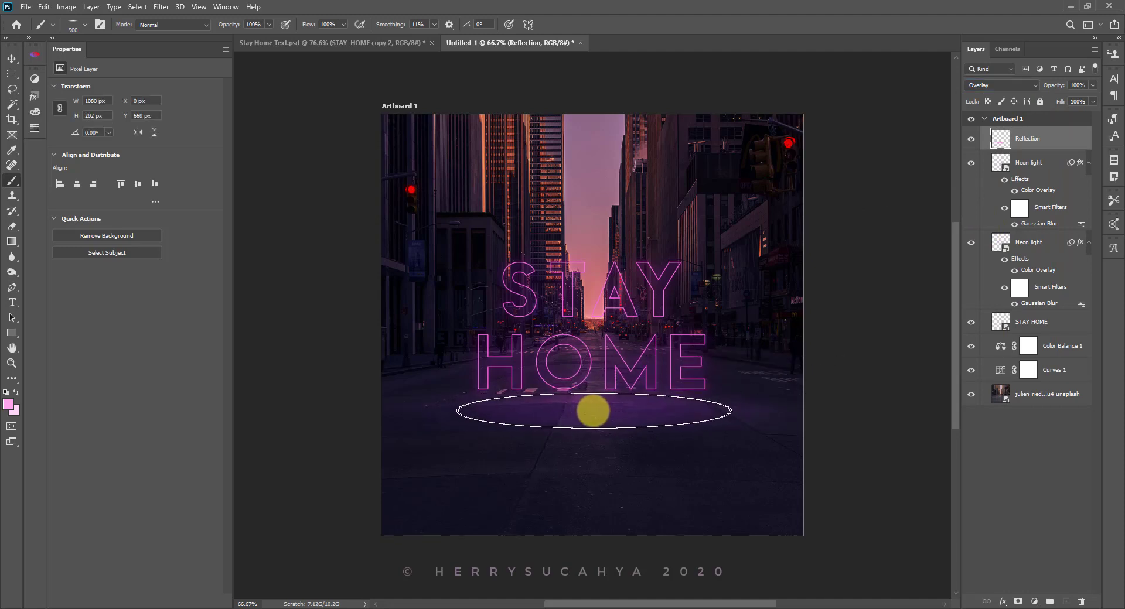
{"action": "mouse_move", "coordinate": [593, 411]}
{"action": "left_mouse_down"}
{"action": "mouse_move", "coordinate": [736, 392]}
{"action": "mouse_move", "coordinate": [582, 404]}
{"action": "mouse_move", "coordinate": [600, 407]}
{"action": "left_mouse_up"}
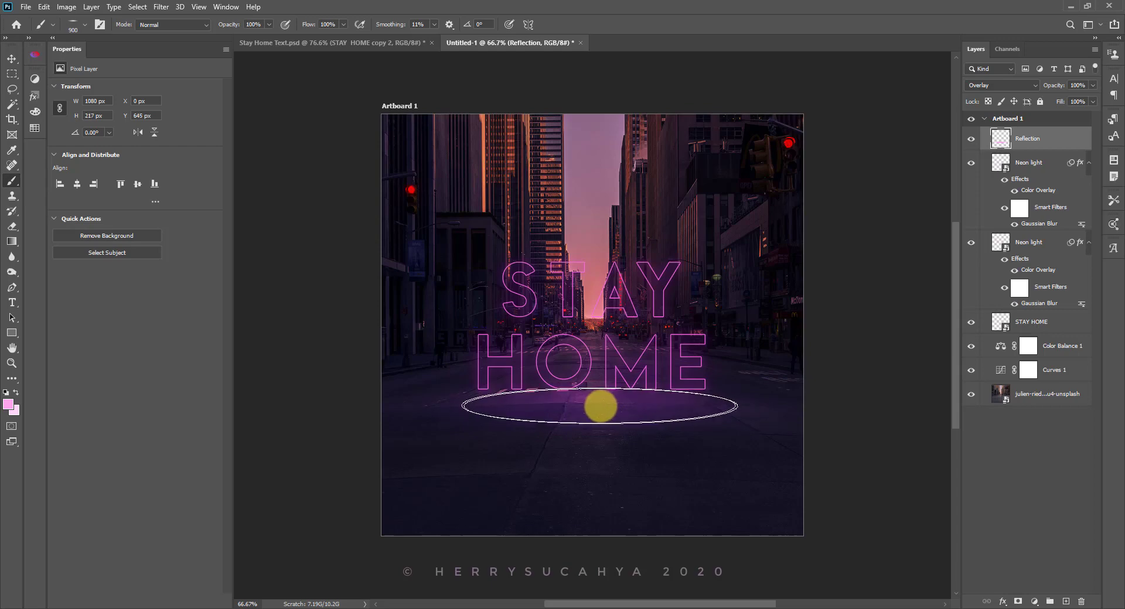
{"action": "key", "text": "z"}
{"action": "mouse_move", "coordinate": [609, 333]}
{"action": "left_mouse_down"}
{"action": "mouse_move", "coordinate": [587, 333]}
{"action": "mouse_move", "coordinate": [611, 333]}
{"action": "left_mouse_up"}
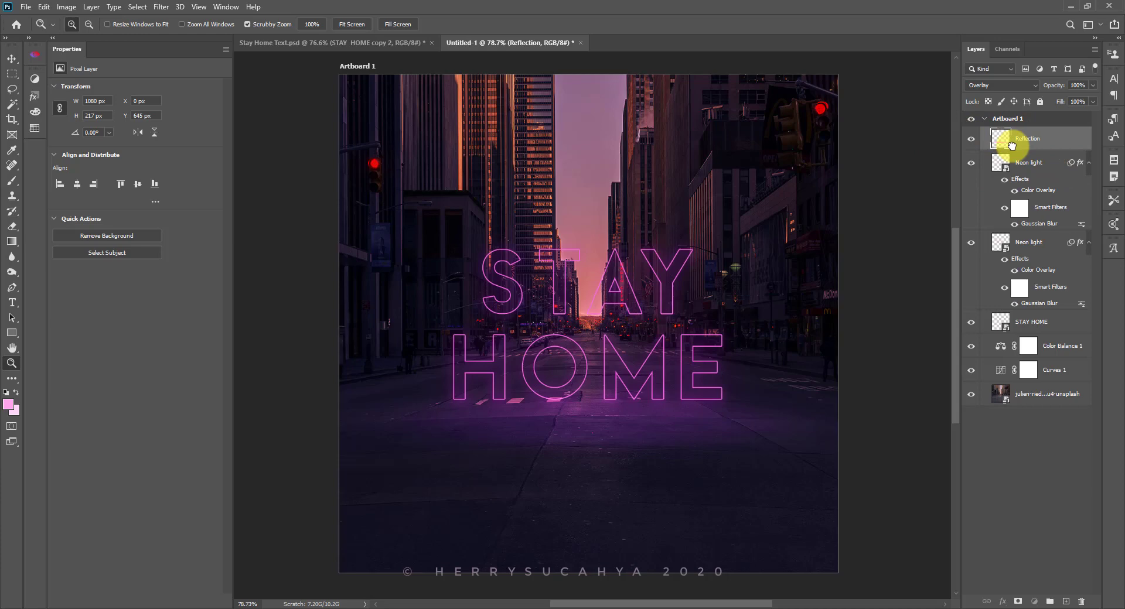
Step: Duplicate the Reflection layer and lower the copy's opacity to 46%, comparing it on and off
{"action": "left_click_drag", "start_coordinate": [1011, 145], "coordinate": [1066, 602]}
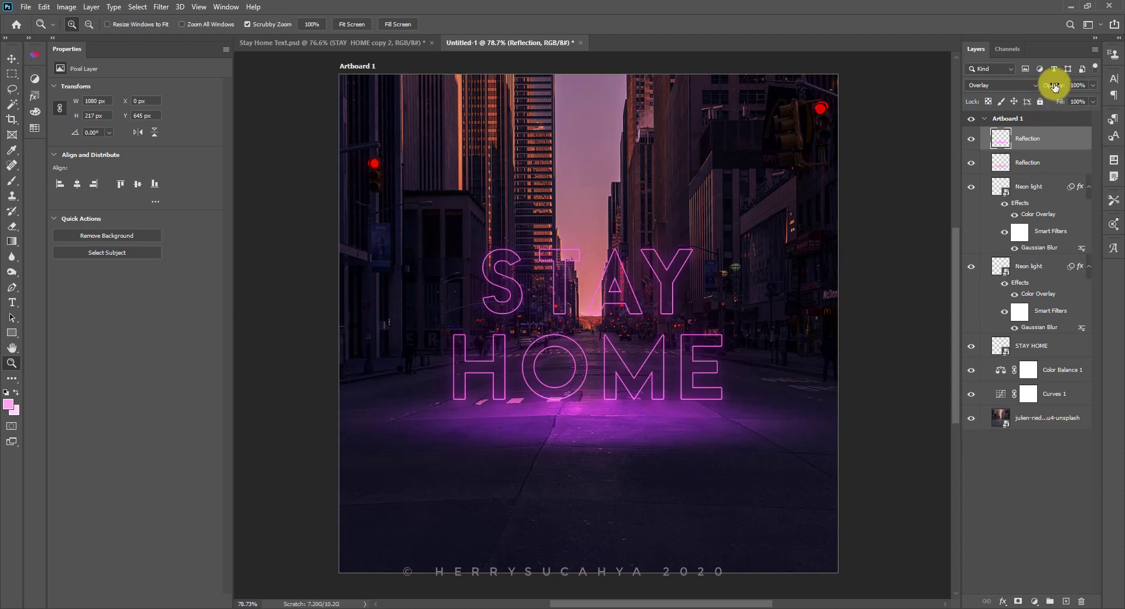
{"action": "left_click_drag", "start_coordinate": [1048, 86], "coordinate": [1054, 86]}
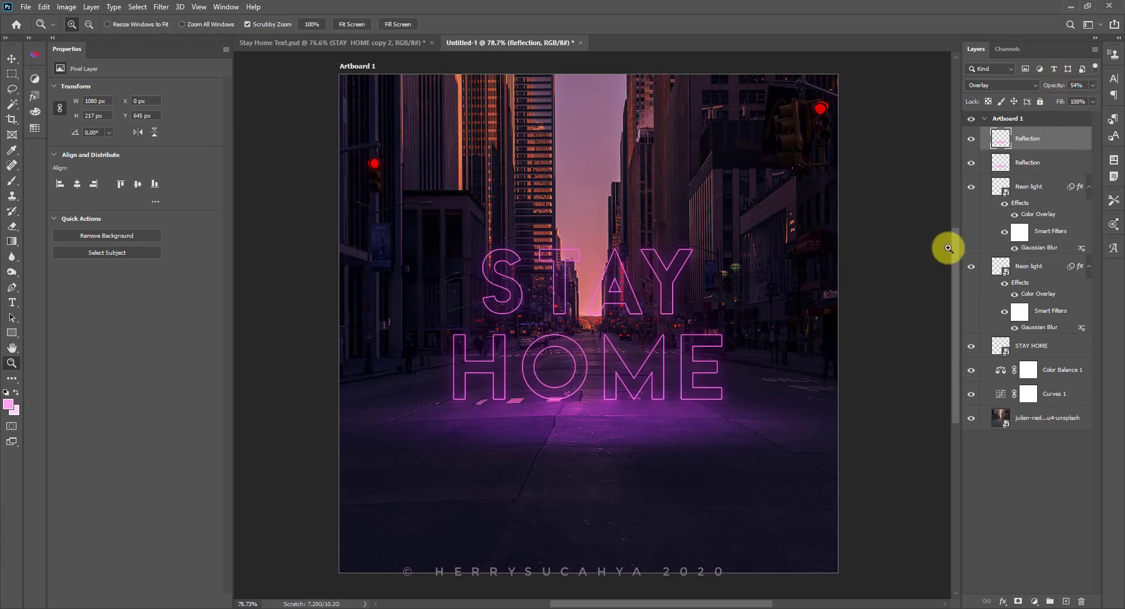
{"action": "left_click", "coordinate": [972, 143]}
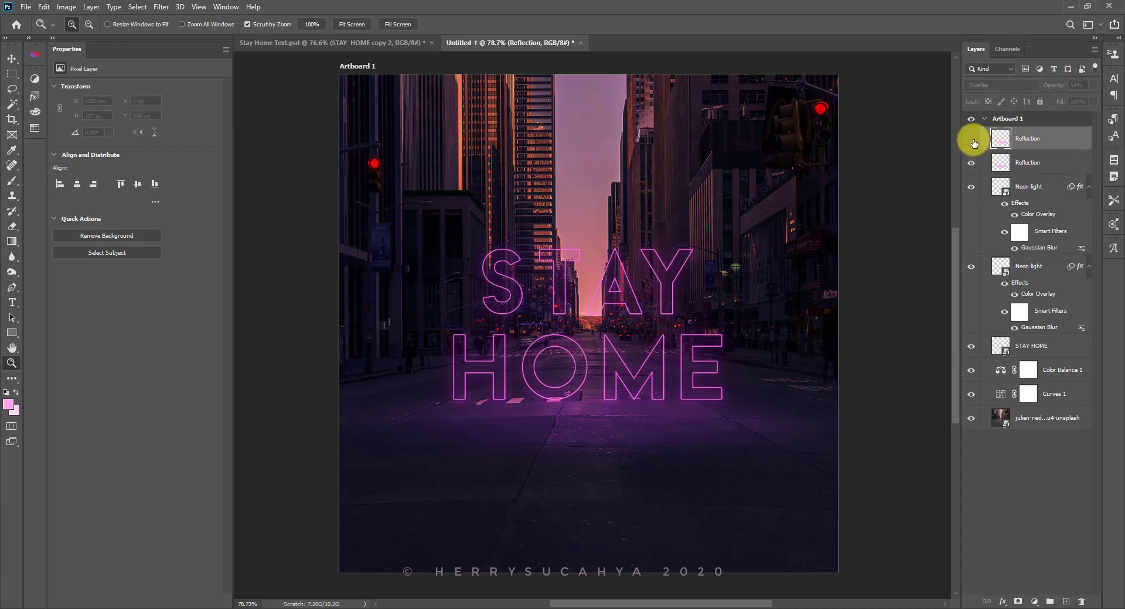
{"action": "left_click", "coordinate": [972, 143]}
{"action": "left_click", "coordinate": [972, 141]}
{"action": "left_click", "coordinate": [971, 141]}
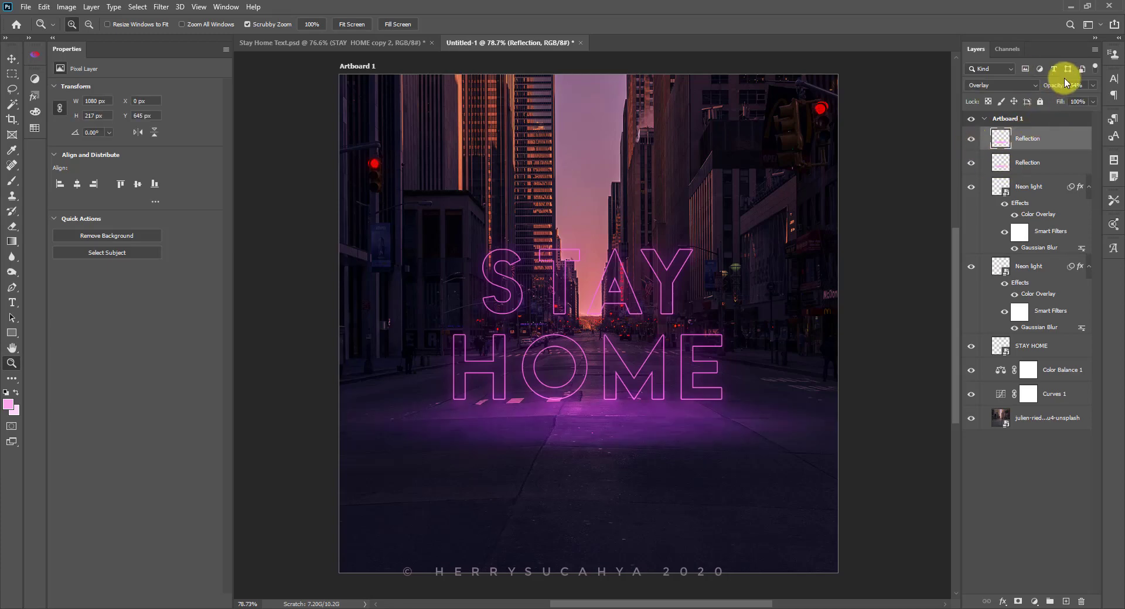
{"action": "left_click_drag", "start_coordinate": [1049, 86], "coordinate": [1064, 89]}
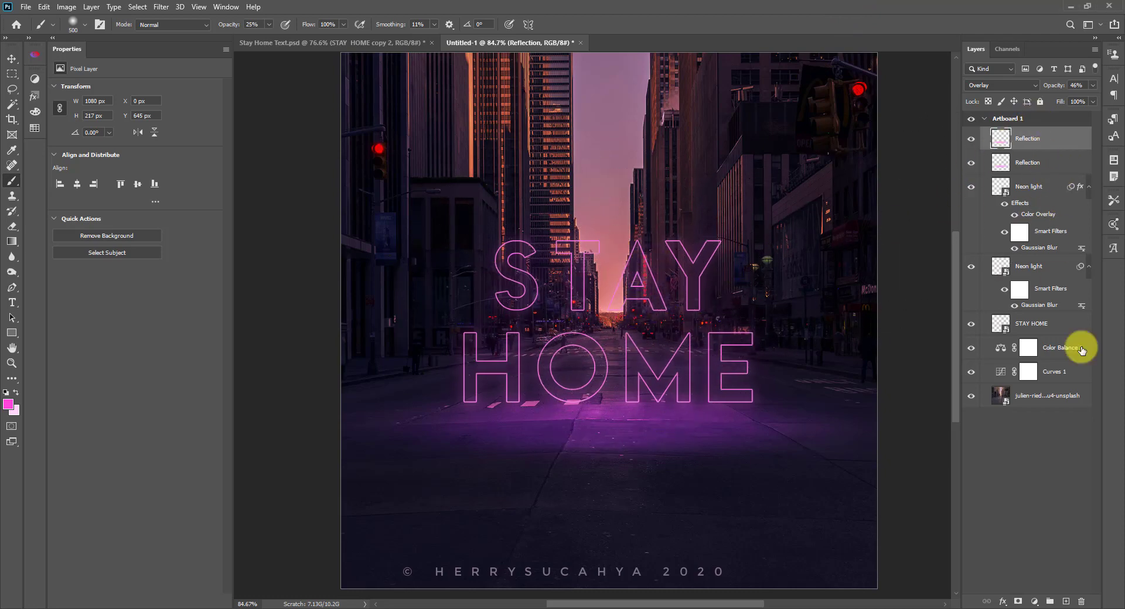
Step: Add a new Screen-blended Ambience layer at the top of the stack
{"action": "left_click", "coordinate": [1066, 601]}
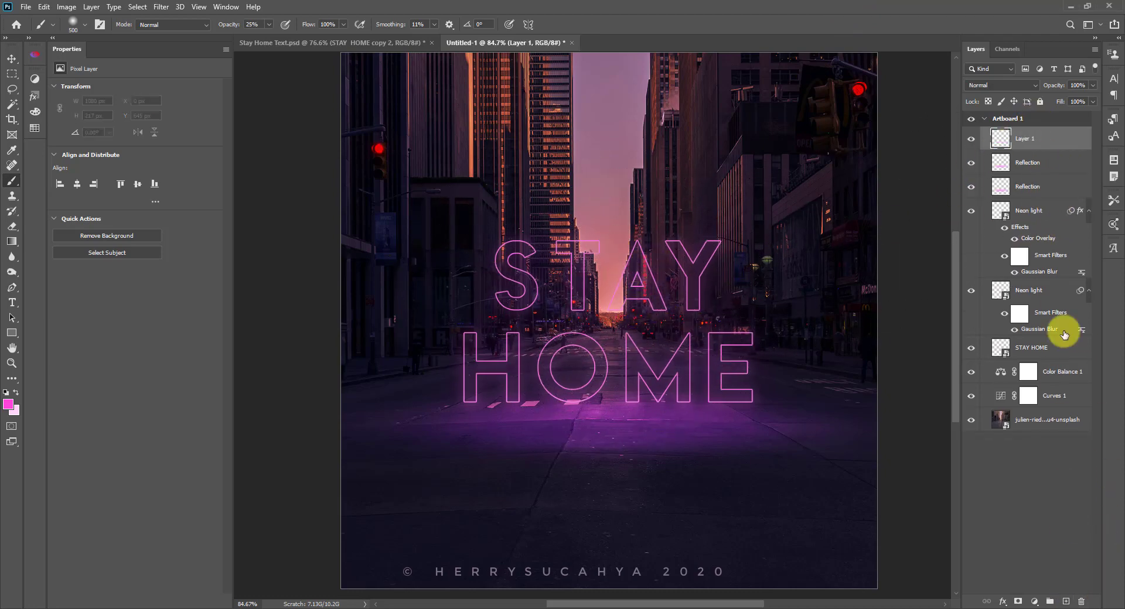
{"action": "double_click", "coordinate": [1029, 138]}
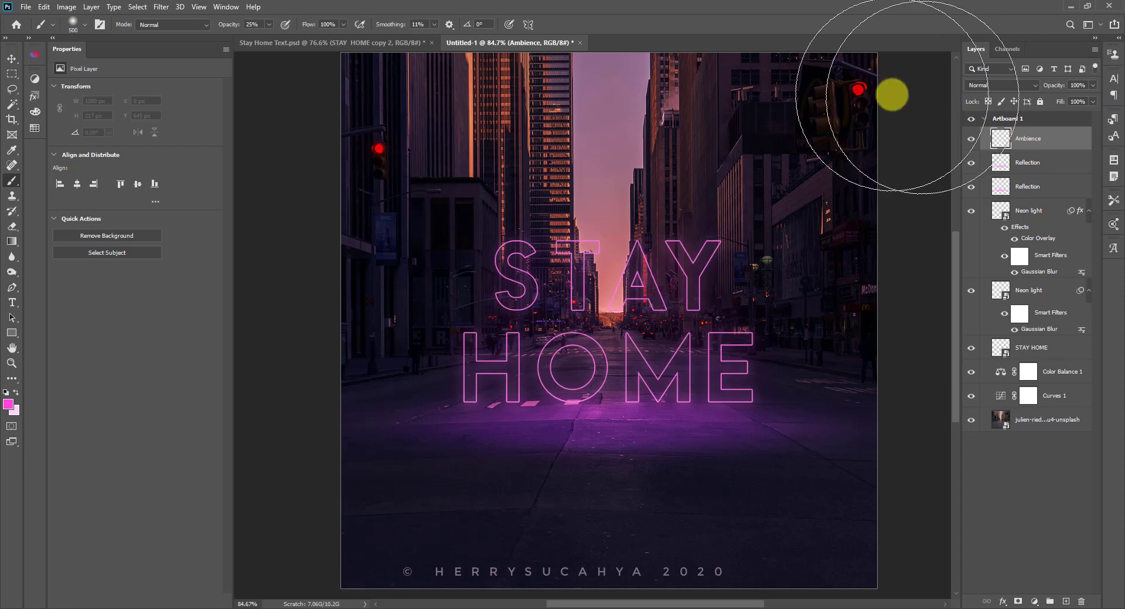
{"action": "left_click", "coordinate": [1006, 85]}
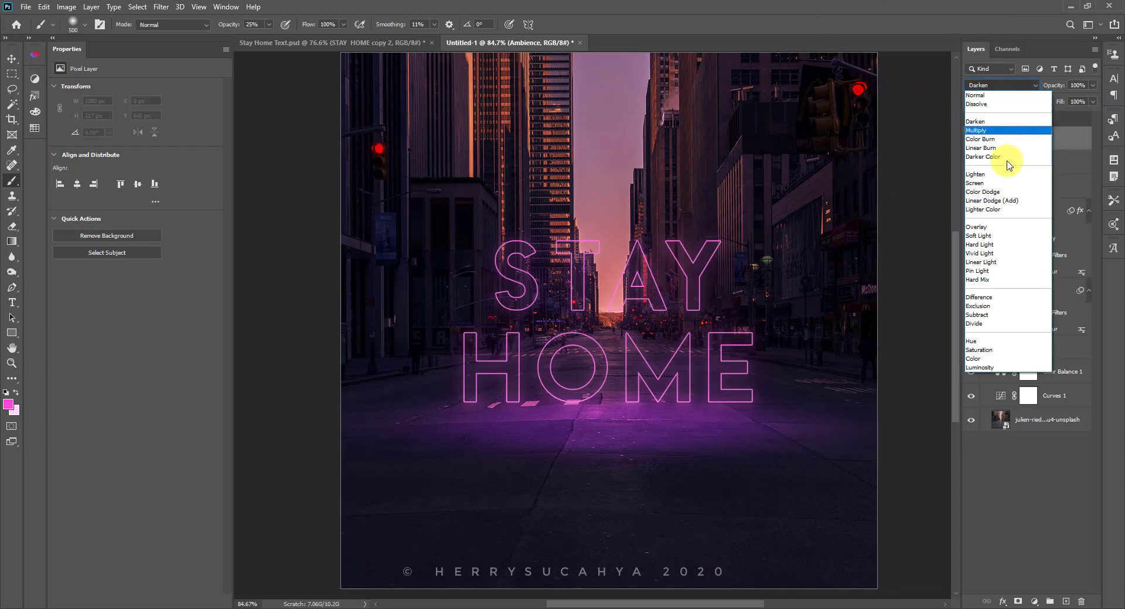
{"action": "left_click", "coordinate": [983, 191]}
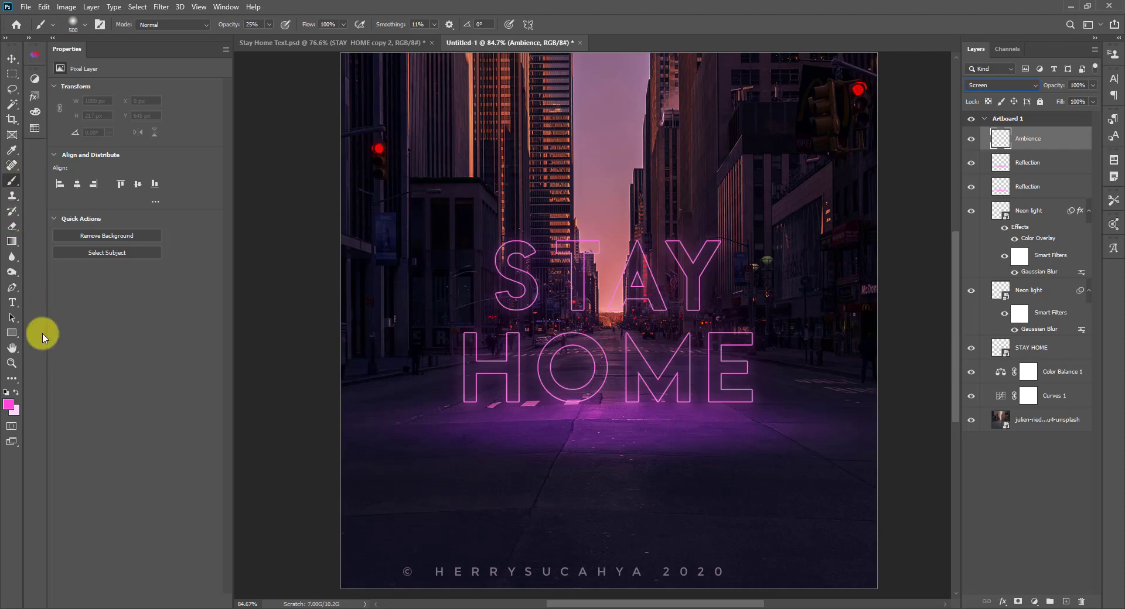
Step: Paint a soft bright pink haze across the street scene, then select the STAY HOME layer
{"action": "left_click", "coordinate": [8, 404]}
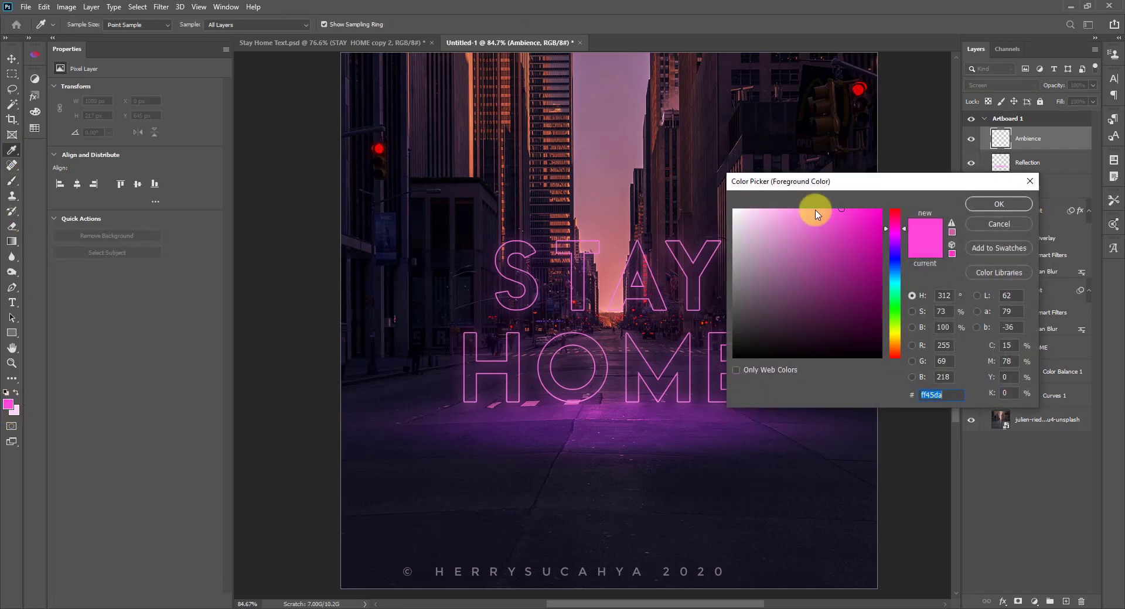
{"action": "left_click_drag", "start_coordinate": [845, 187], "coordinate": [820, 188]}
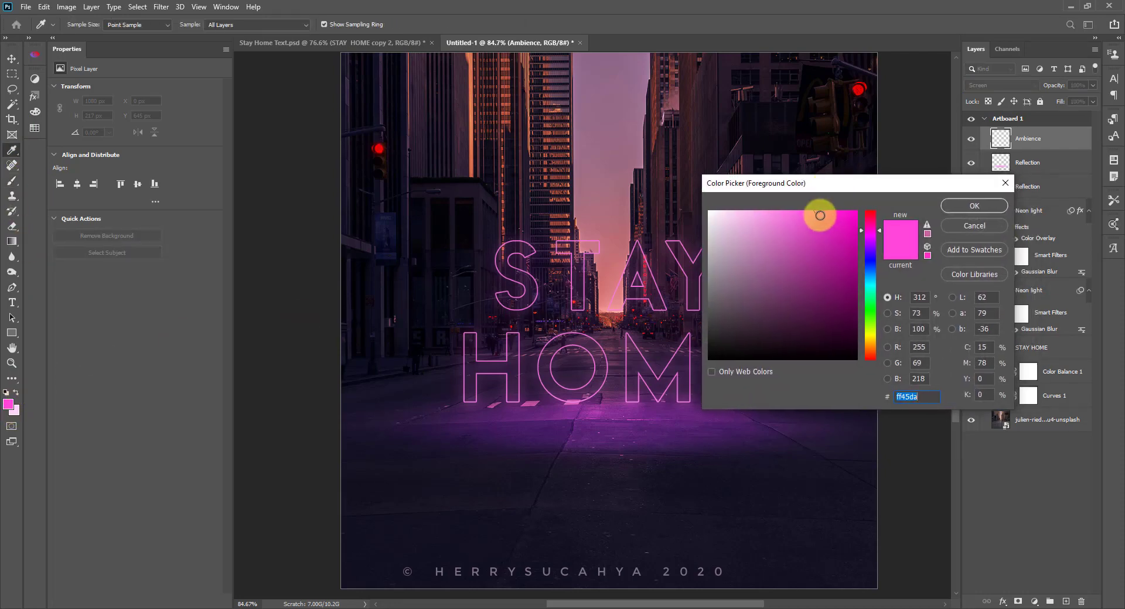
{"action": "left_click", "coordinate": [961, 205]}
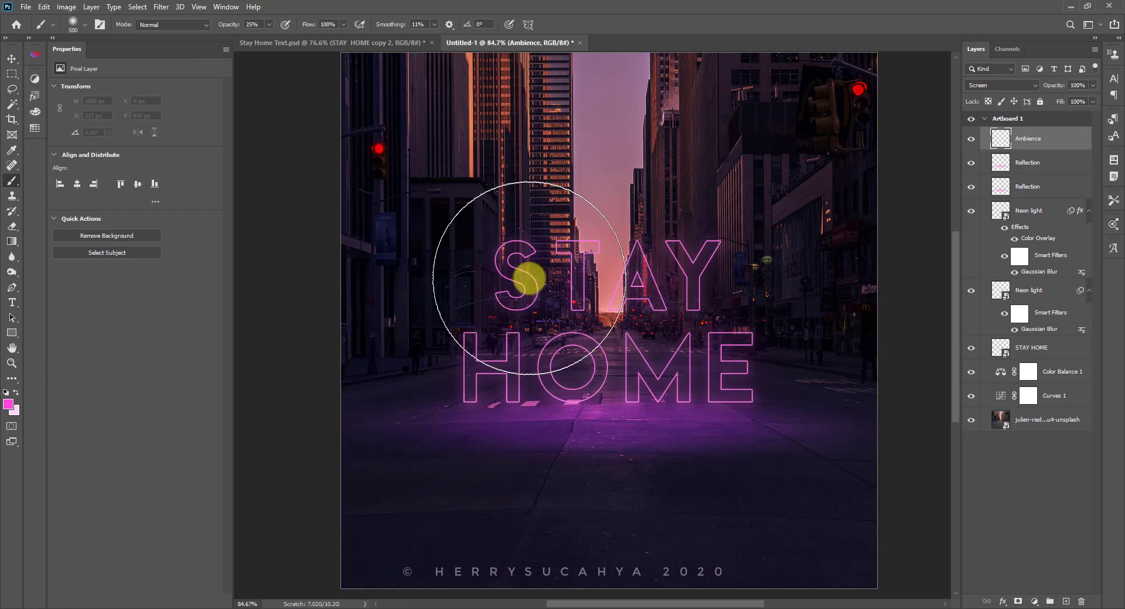
{"action": "left_click", "coordinate": [531, 282]}
{"action": "mouse_move", "coordinate": [715, 343]}
{"action": "left_mouse_down"}
{"action": "mouse_move", "coordinate": [694, 333]}
{"action": "mouse_move", "coordinate": [716, 326]}
{"action": "mouse_move", "coordinate": [787, 206]}
{"action": "mouse_move", "coordinate": [725, 129]}
{"action": "mouse_move", "coordinate": [753, 111]}
{"action": "mouse_move", "coordinate": [885, 82]}
{"action": "left_mouse_up"}
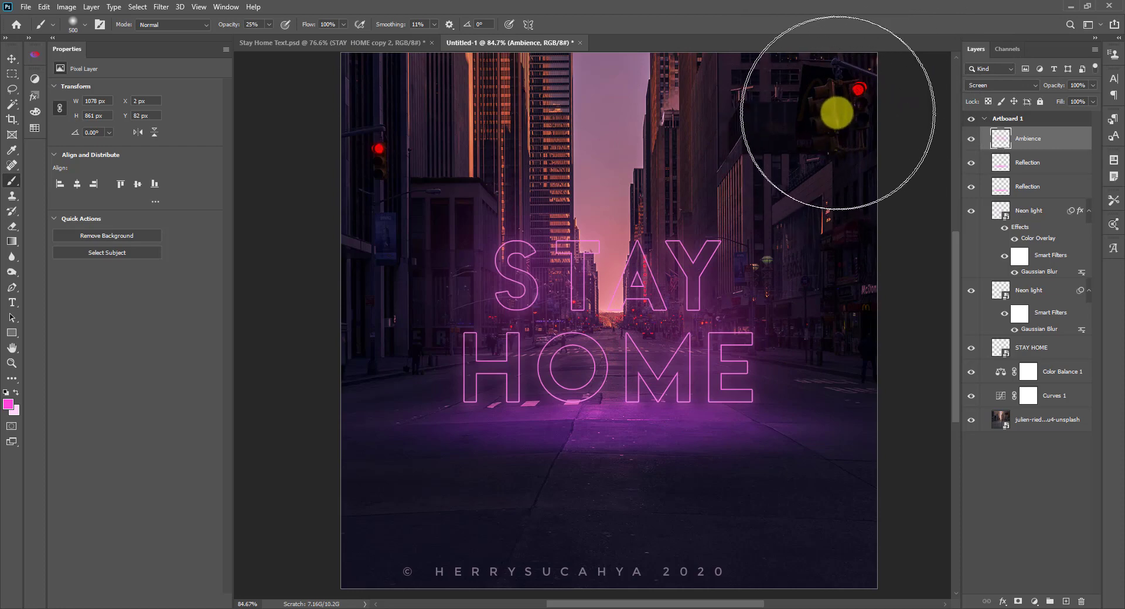
{"action": "key", "text": "v"}
{"action": "left_click", "coordinate": [1031, 348]}
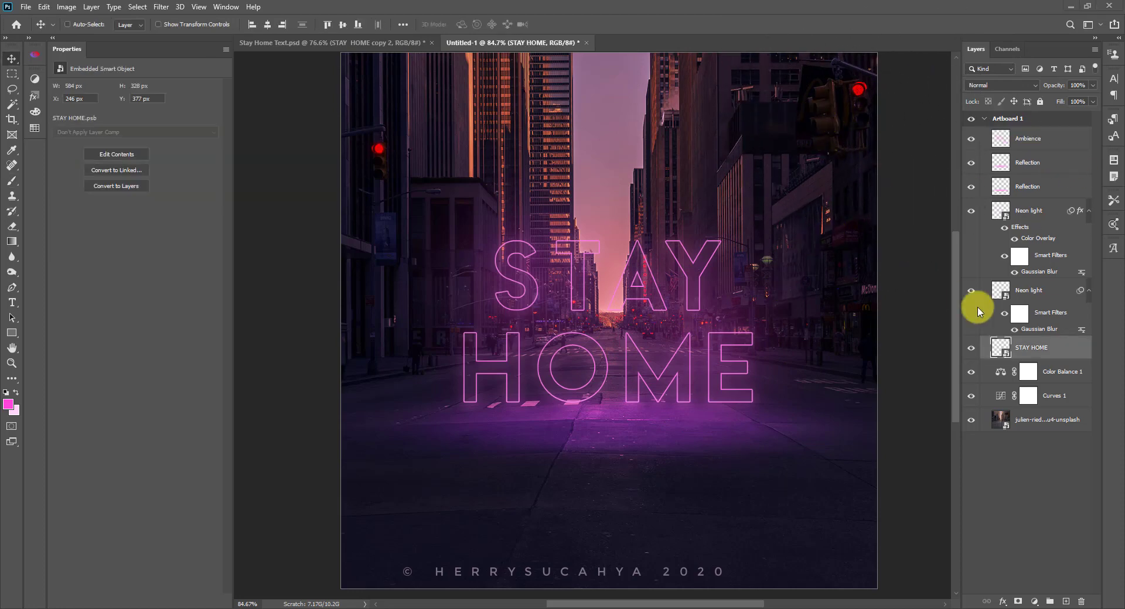
Step: Give the STAY HOME text a light pink Color Overlay (f8bbff)
{"action": "left_click", "coordinate": [1004, 602]}
{"action": "left_click", "coordinate": [1022, 365]}
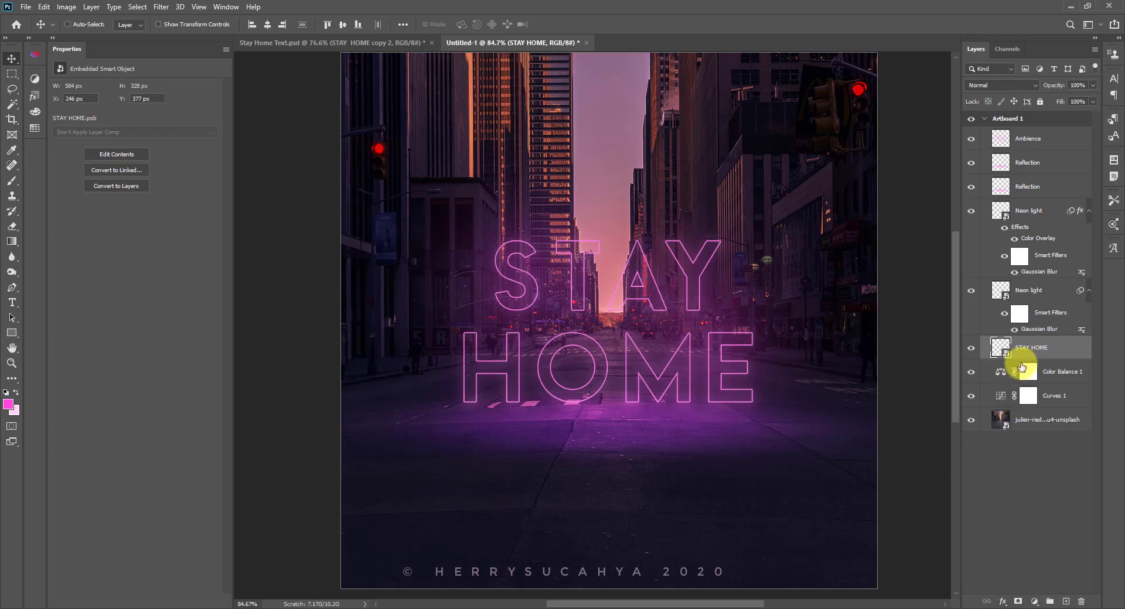
{"action": "left_click", "coordinate": [970, 349]}
{"action": "left_click", "coordinate": [971, 349]}
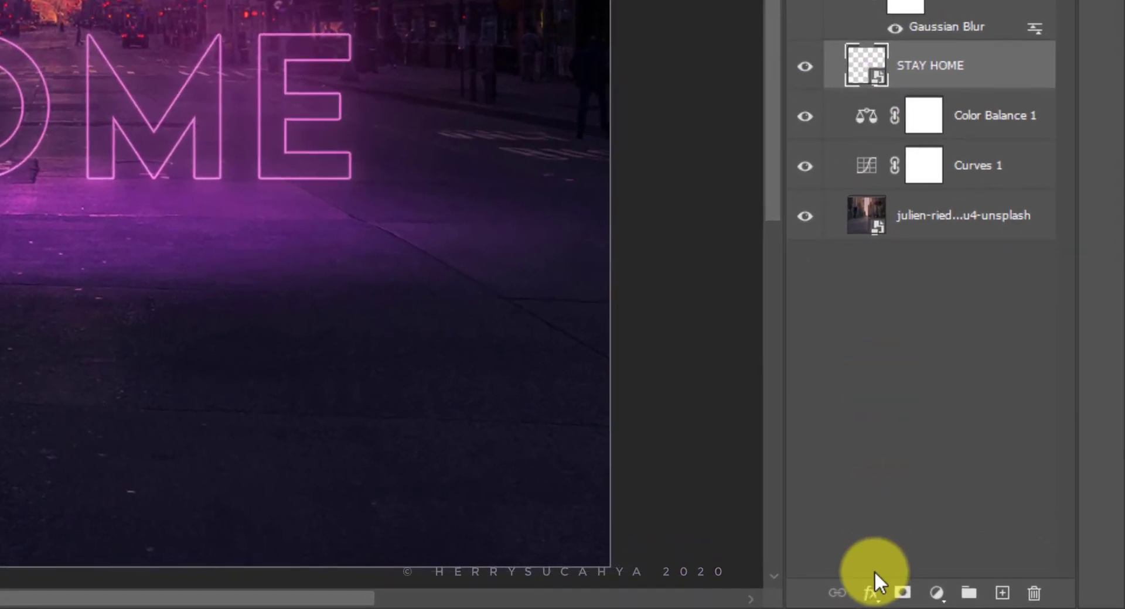
{"action": "left_click", "coordinate": [871, 594]}
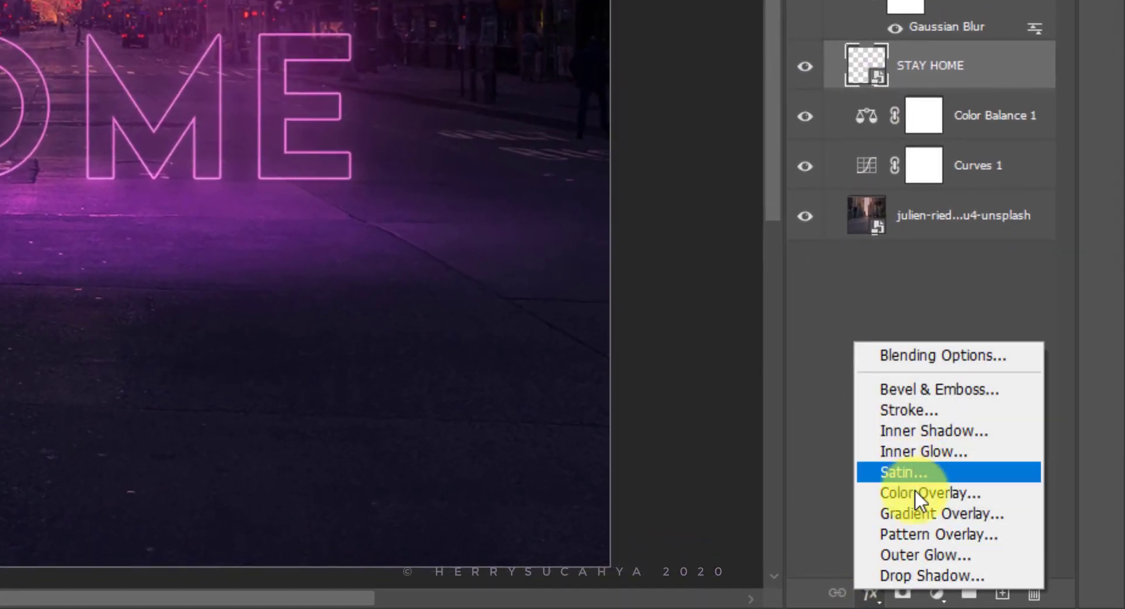
{"action": "left_click", "coordinate": [929, 493]}
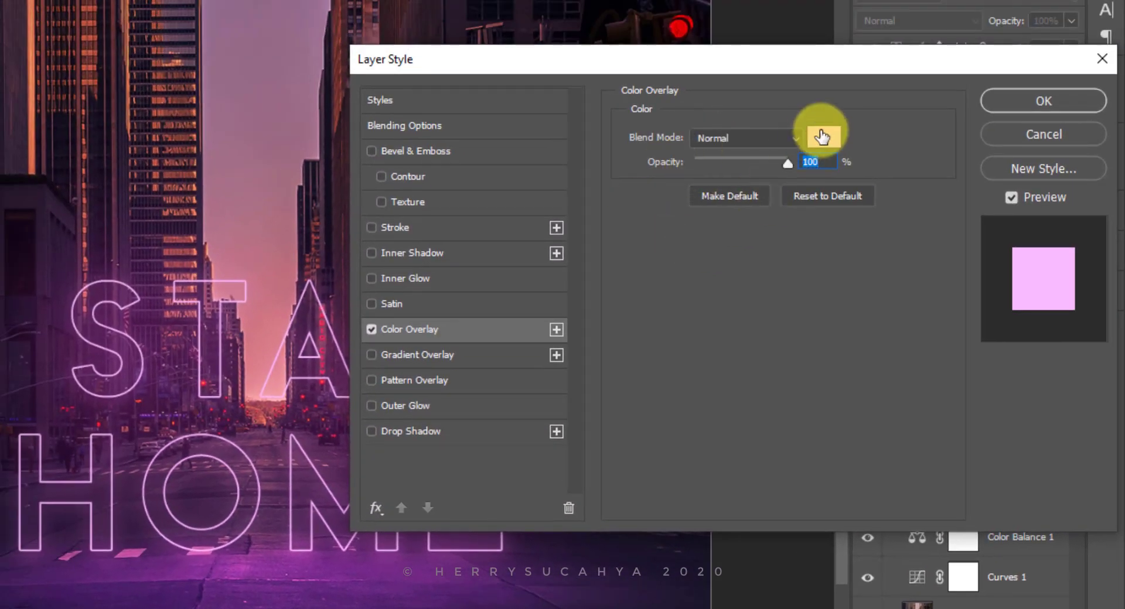
{"action": "left_click", "coordinate": [820, 132]}
{"action": "mouse_move", "coordinate": [494, 230]}
{"action": "left_mouse_down"}
{"action": "mouse_move", "coordinate": [522, 233]}
{"action": "mouse_move", "coordinate": [494, 230]}
{"action": "left_mouse_up"}
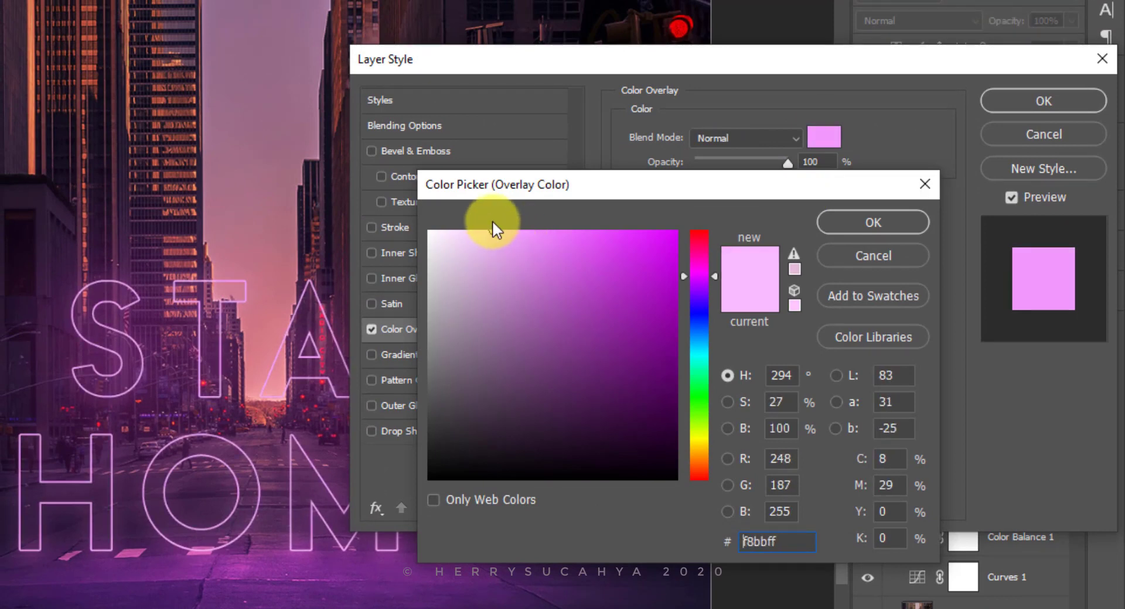
{"action": "left_click", "coordinate": [852, 226]}
{"action": "left_click_drag", "start_coordinate": [553, 64], "coordinate": [564, 2]}
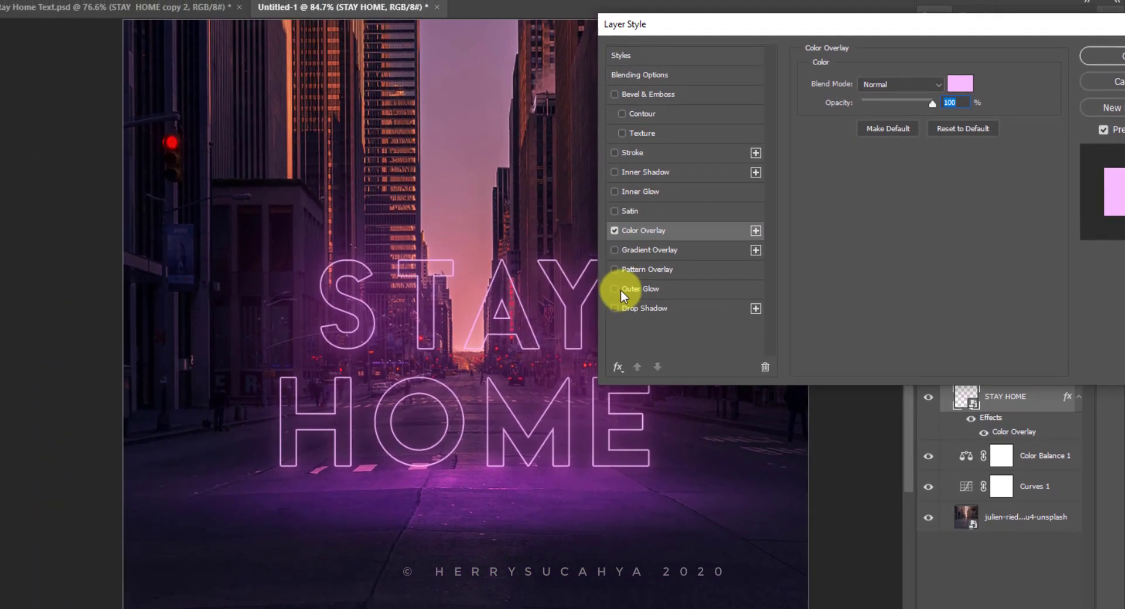
Step: Add a Linear Dodge pink Outer Glow at 53% opacity and 13 px size
{"action": "left_click", "coordinate": [624, 289]}
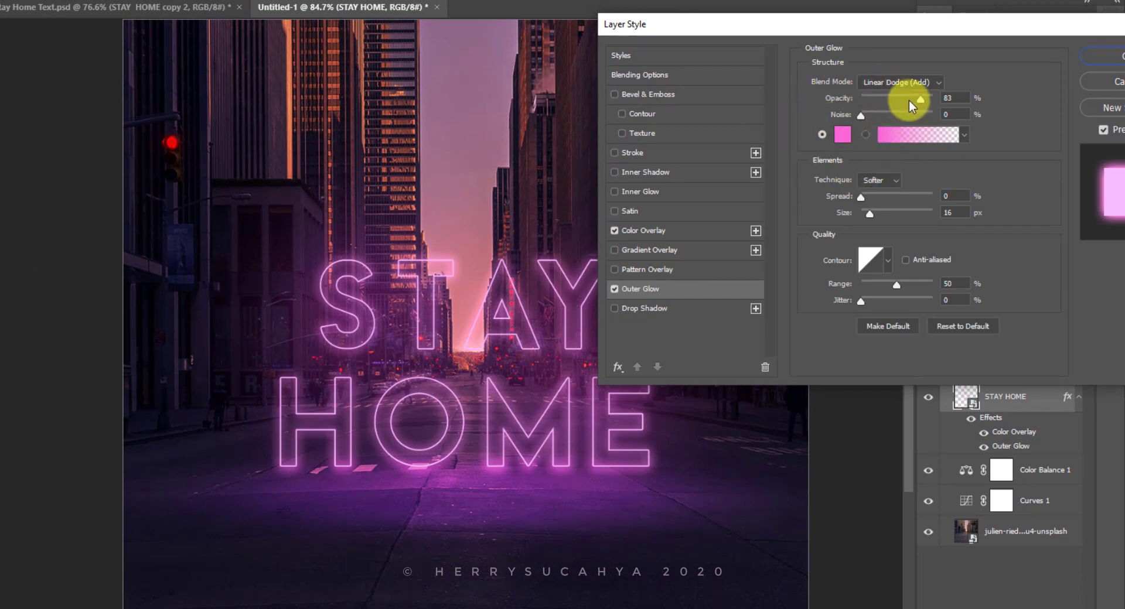
{"action": "left_click_drag", "start_coordinate": [913, 100], "coordinate": [876, 104]}
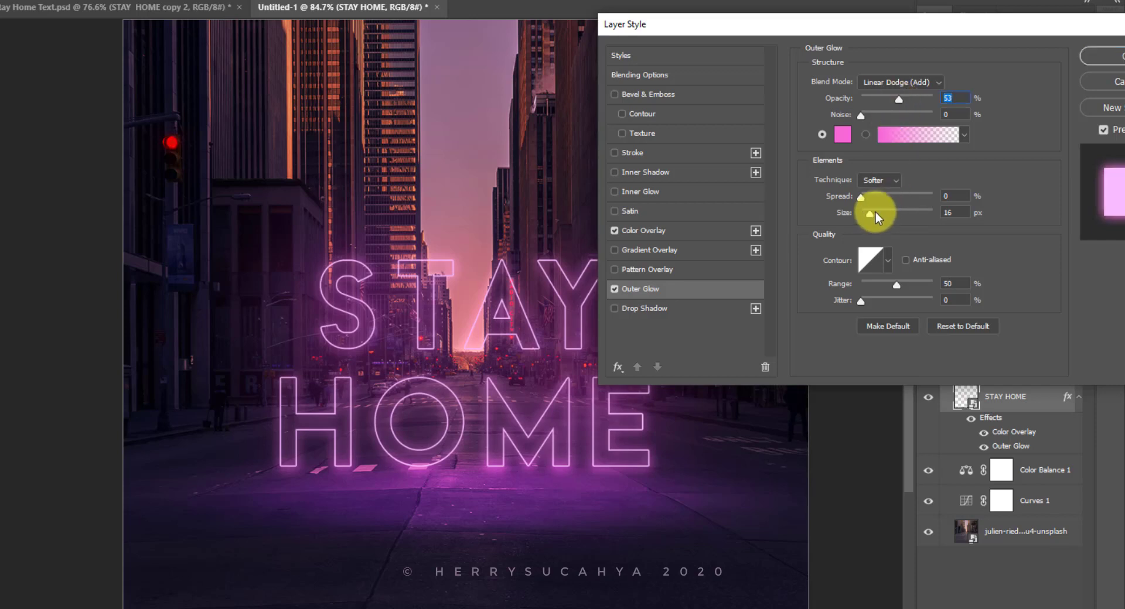
{"action": "left_click_drag", "start_coordinate": [875, 213], "coordinate": [870, 211]}
{"action": "mouse_move", "coordinate": [776, 35]}
{"action": "left_mouse_down"}
{"action": "mouse_move", "coordinate": [1011, 125]}
{"action": "mouse_move", "coordinate": [776, 19]}
{"action": "left_mouse_up"}
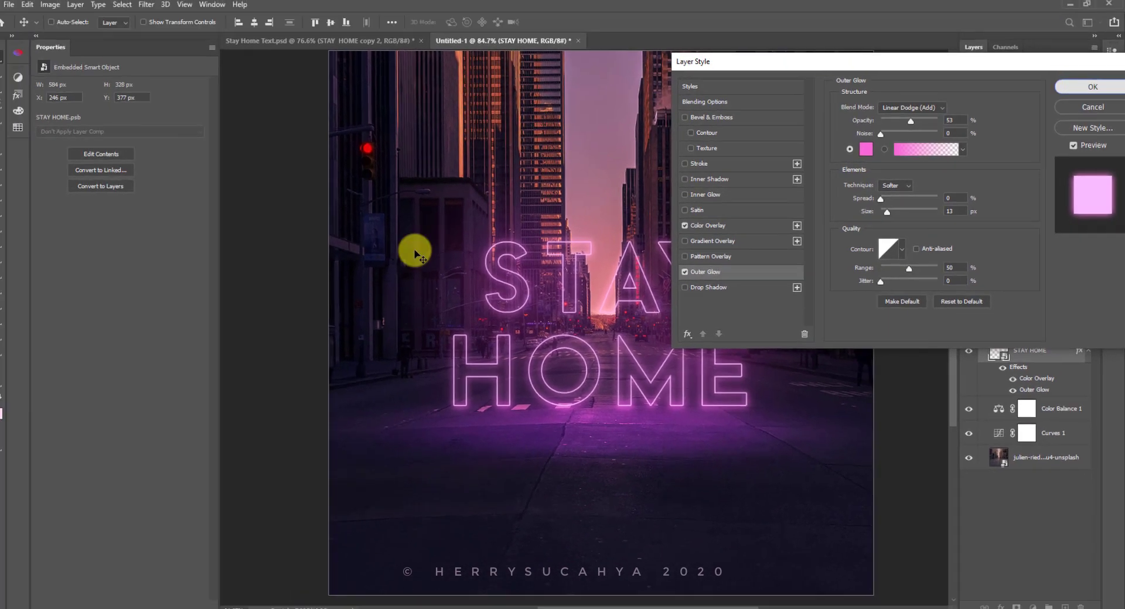
{"action": "key", "text": "Return"}
{"action": "key", "text": "z"}
{"action": "mouse_move", "coordinate": [638, 237]}
{"action": "left_mouse_down"}
{"action": "mouse_move", "coordinate": [549, 258]}
{"action": "mouse_move", "coordinate": [633, 246]}
{"action": "left_mouse_up"}
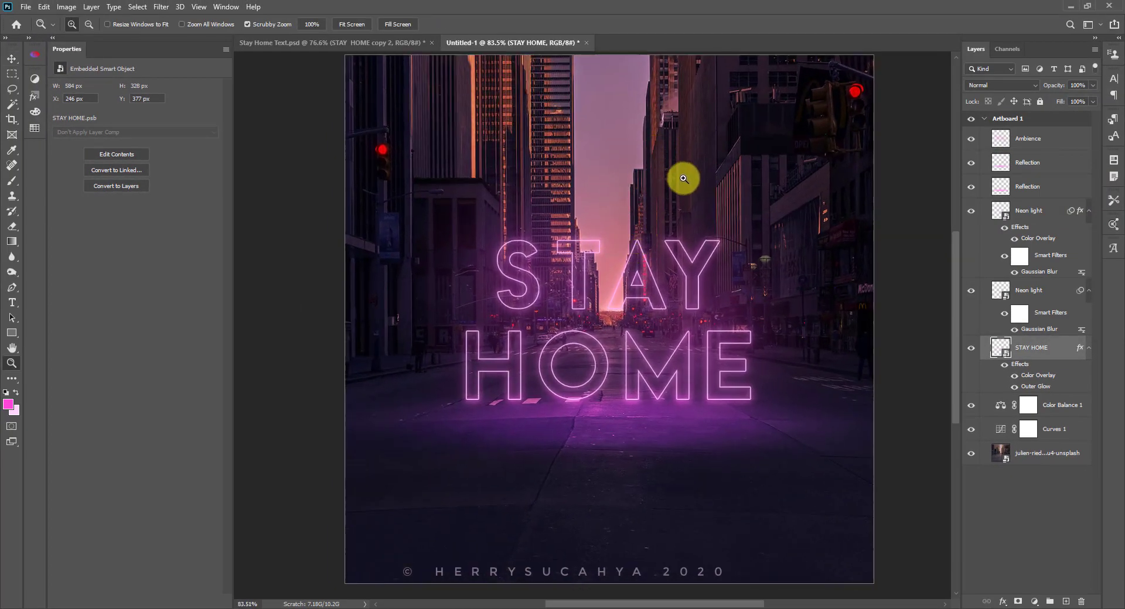
Step: Create an Overlay-mode layer named Darken, filled with 50% gray, above the street photo
{"action": "left_click_drag", "start_coordinate": [896, 191], "coordinate": [861, 194]}
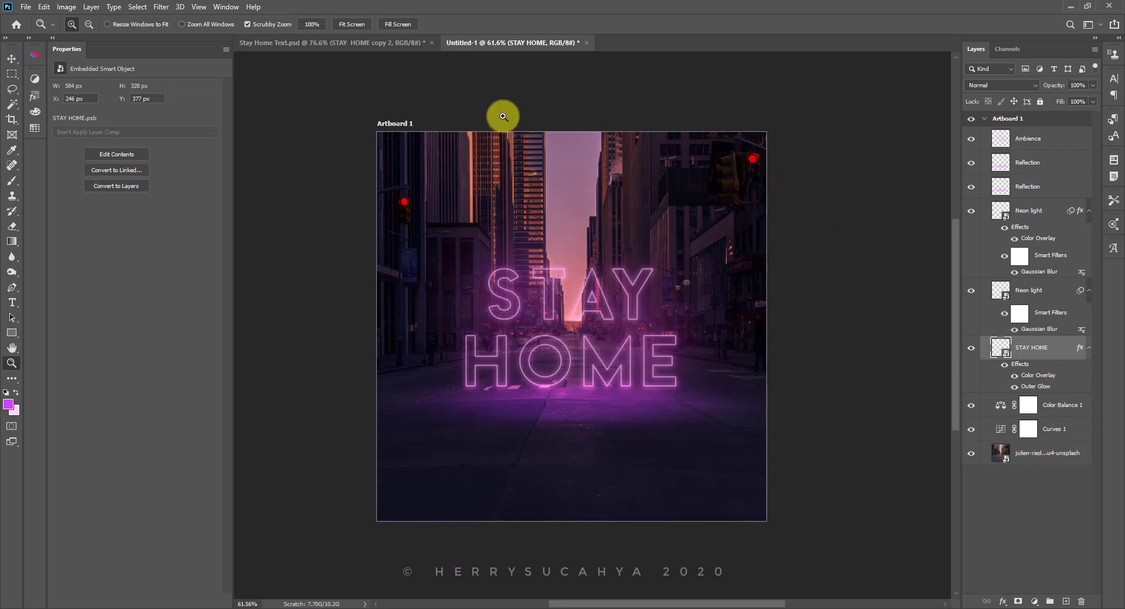
{"action": "left_click", "coordinate": [1039, 459]}
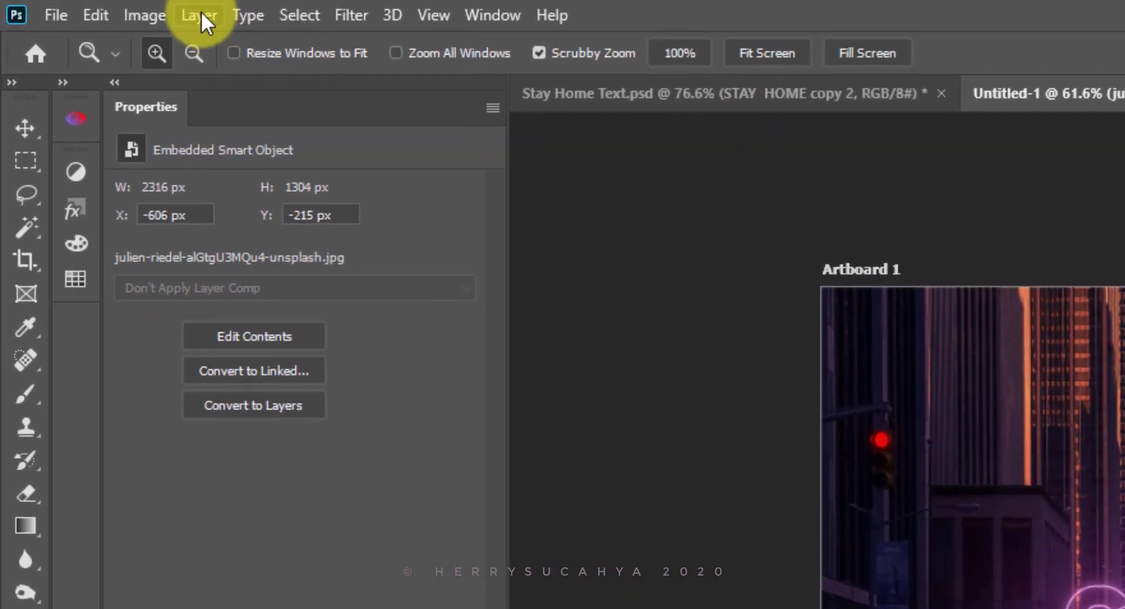
{"action": "left_click", "coordinate": [91, 7]}
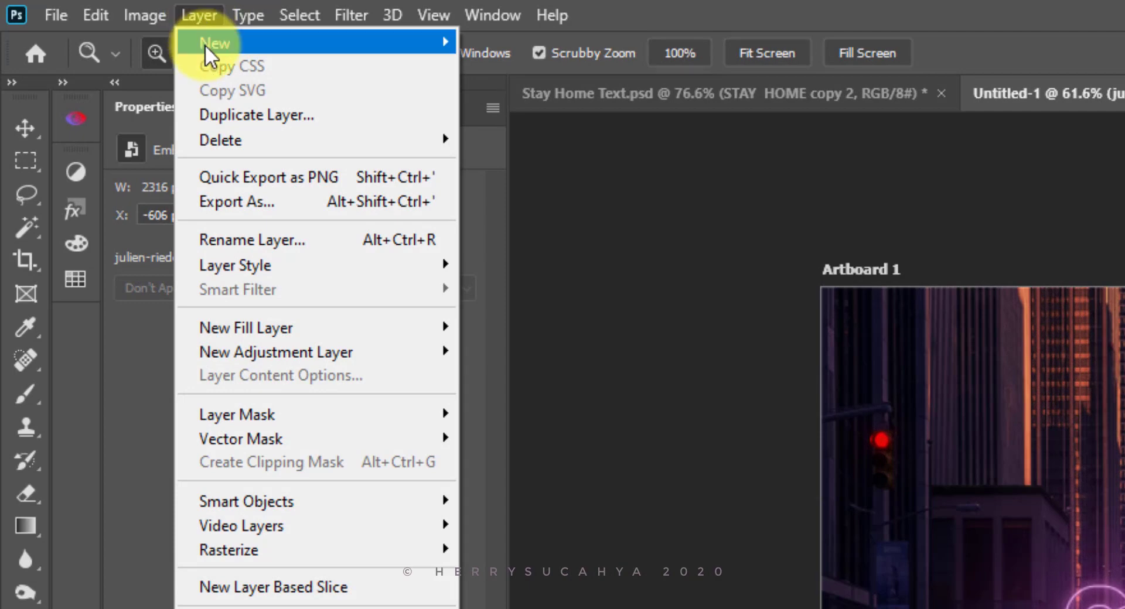
{"action": "mouse_move", "coordinate": [207, 45]}
{"action": "left_click", "coordinate": [540, 47]}
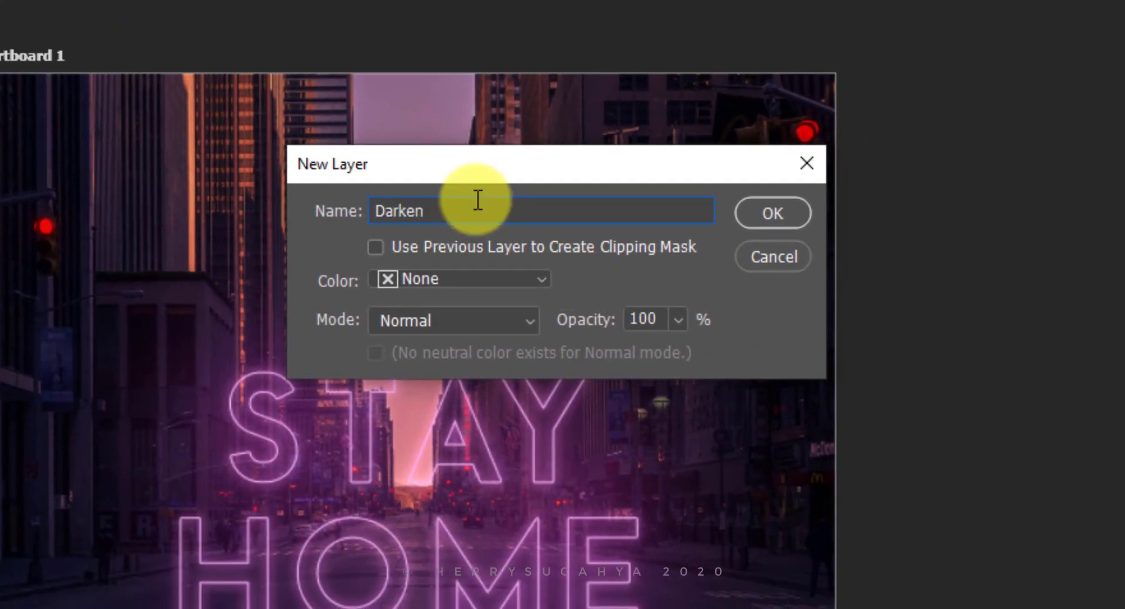
{"action": "left_click", "coordinate": [424, 321]}
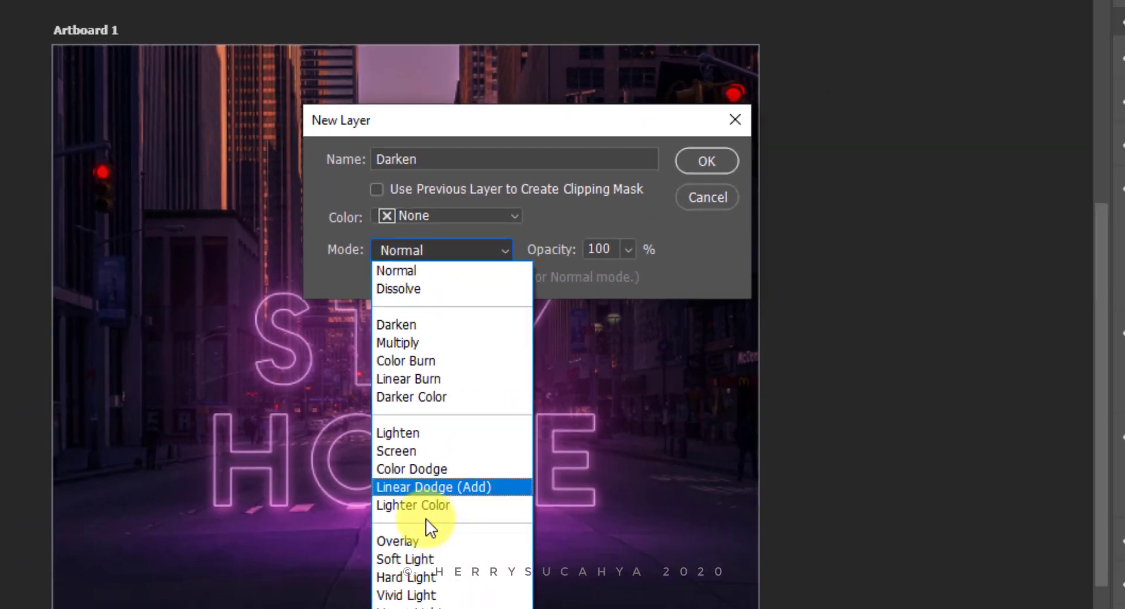
{"action": "left_click", "coordinate": [412, 416]}
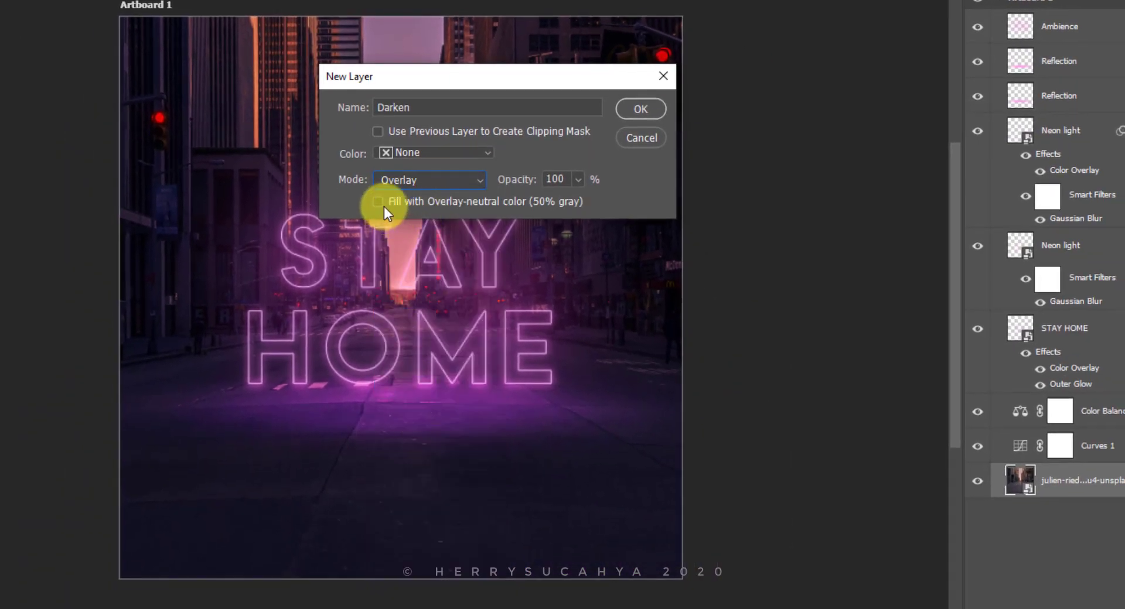
{"action": "left_click", "coordinate": [629, 111]}
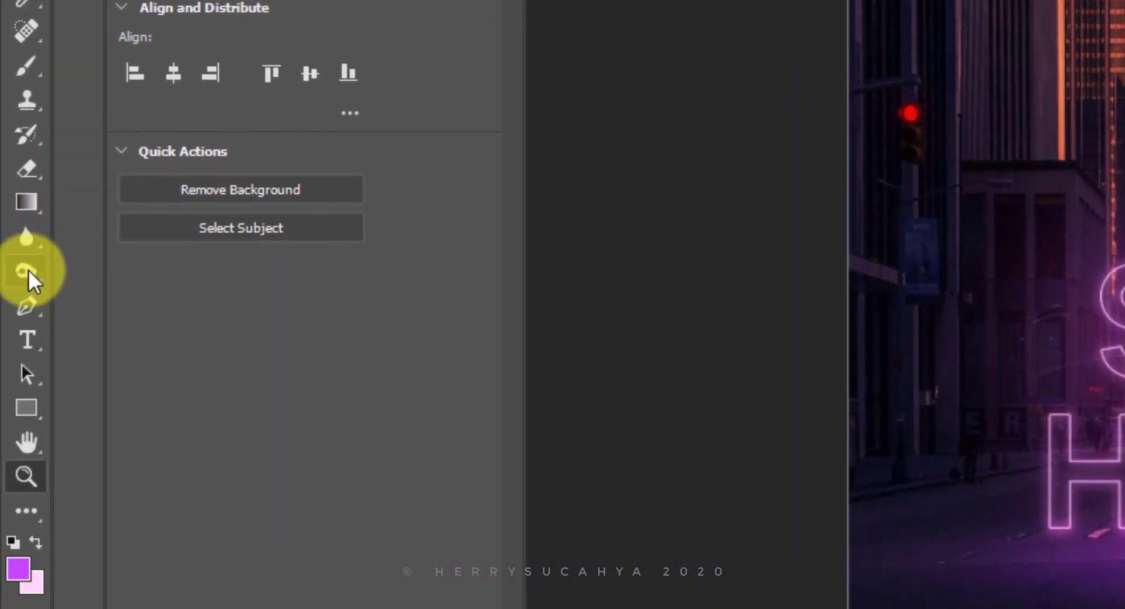
Step: Burn the road along the poster's bottom darker on the Darken layer
{"action": "right_click", "coordinate": [24, 269]}
{"action": "left_click", "coordinate": [157, 296]}
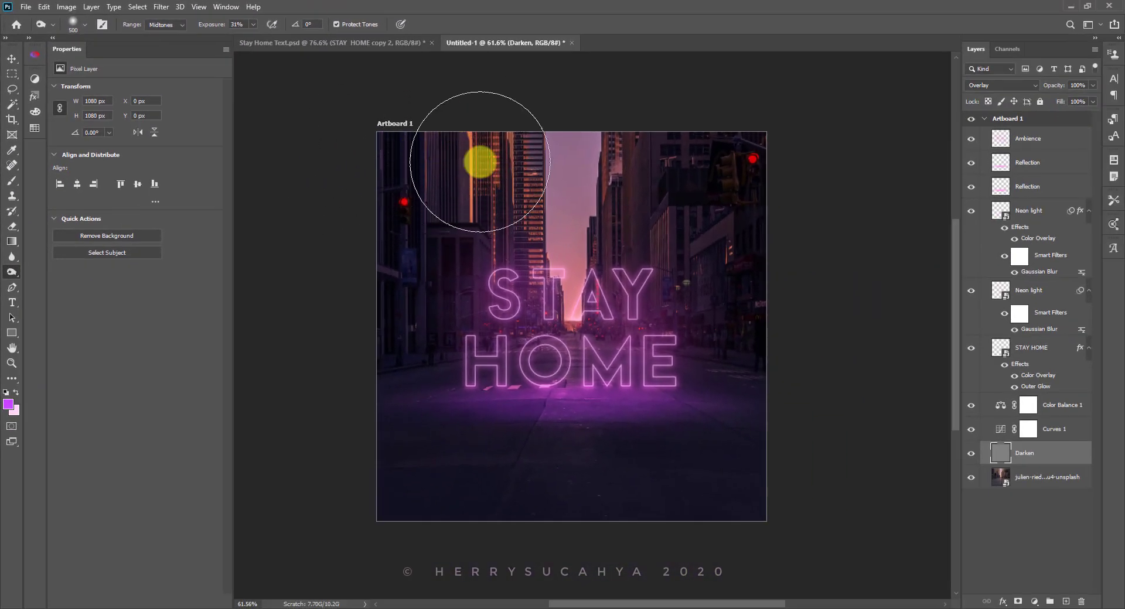
{"action": "mouse_move", "coordinate": [401, 406]}
{"action": "left_mouse_down"}
{"action": "mouse_move", "coordinate": [418, 466]}
{"action": "mouse_move", "coordinate": [577, 485]}
{"action": "mouse_move", "coordinate": [657, 471]}
{"action": "mouse_move", "coordinate": [724, 482]}
{"action": "mouse_move", "coordinate": [801, 467]}
{"action": "mouse_move", "coordinate": [774, 274]}
{"action": "mouse_move", "coordinate": [783, 204]}
{"action": "mouse_move", "coordinate": [725, 181]}
{"action": "mouse_move", "coordinate": [685, 142]}
{"action": "mouse_move", "coordinate": [616, 136]}
{"action": "mouse_move", "coordinate": [505, 177]}
{"action": "mouse_move", "coordinate": [613, 111]}
{"action": "mouse_move", "coordinate": [720, 92]}
{"action": "mouse_move", "coordinate": [811, 28]}
{"action": "mouse_move", "coordinate": [547, 187]}
{"action": "mouse_move", "coordinate": [631, 135]}
{"action": "mouse_move", "coordinate": [667, 193]}
{"action": "mouse_move", "coordinate": [527, 210]}
{"action": "mouse_move", "coordinate": [559, 291]}
{"action": "mouse_move", "coordinate": [569, 188]}
{"action": "mouse_move", "coordinate": [551, 205]}
{"action": "mouse_move", "coordinate": [567, 232]}
{"action": "mouse_move", "coordinate": [569, 137]}
{"action": "mouse_move", "coordinate": [552, 258]}
{"action": "mouse_move", "coordinate": [610, 196]}
{"action": "mouse_move", "coordinate": [598, 252]}
{"action": "left_mouse_up"}
{"action": "key", "text": "v"}
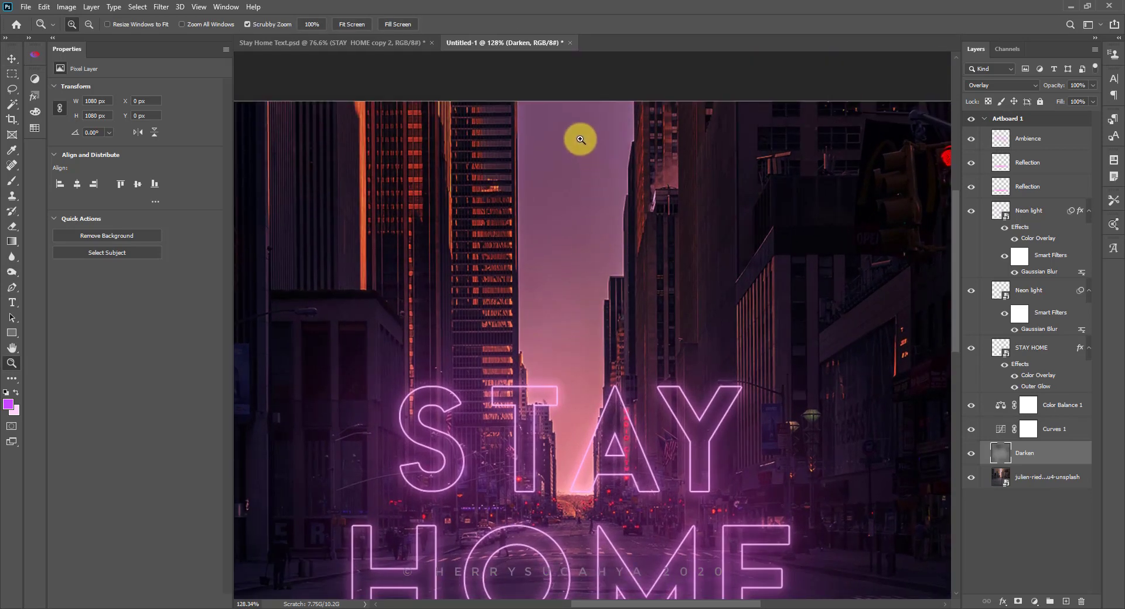
Step: Magic Wand-select the sky gap between the buildings on the street photo layer
{"action": "left_click", "coordinate": [1028, 484]}
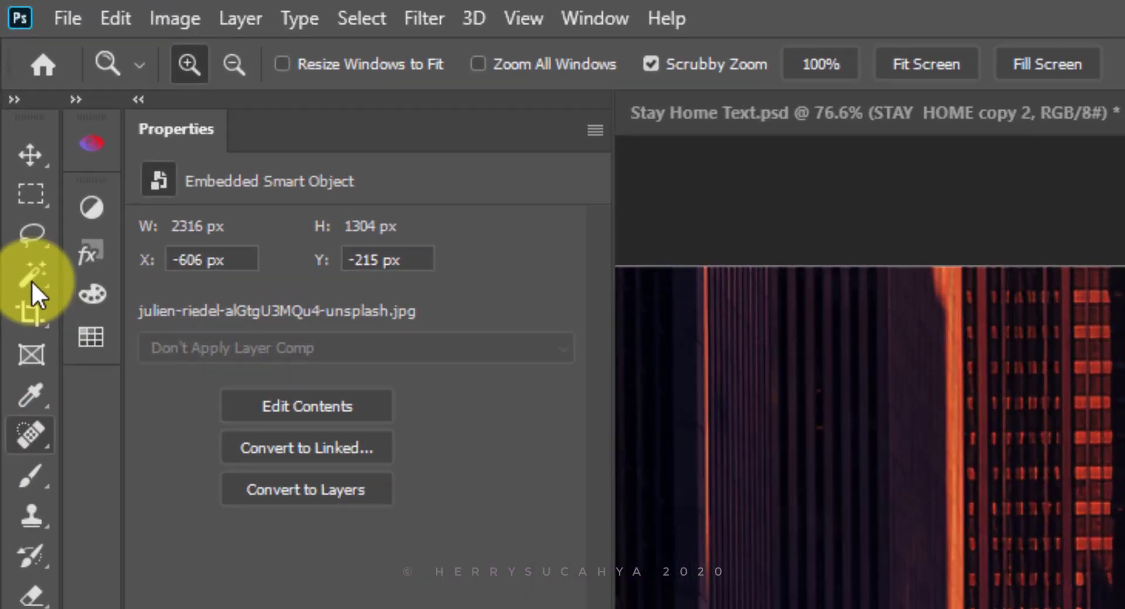
{"action": "left_click_drag", "start_coordinate": [12, 105], "coordinate": [67, 114]}
{"action": "left_click", "coordinate": [212, 382]}
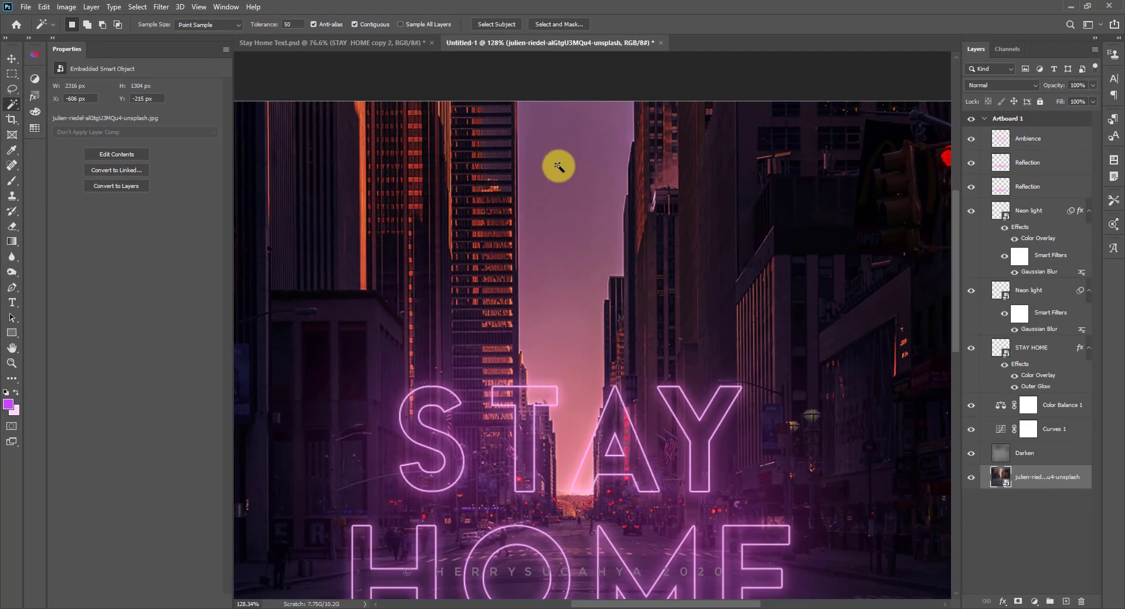
{"action": "left_click", "coordinate": [568, 178]}
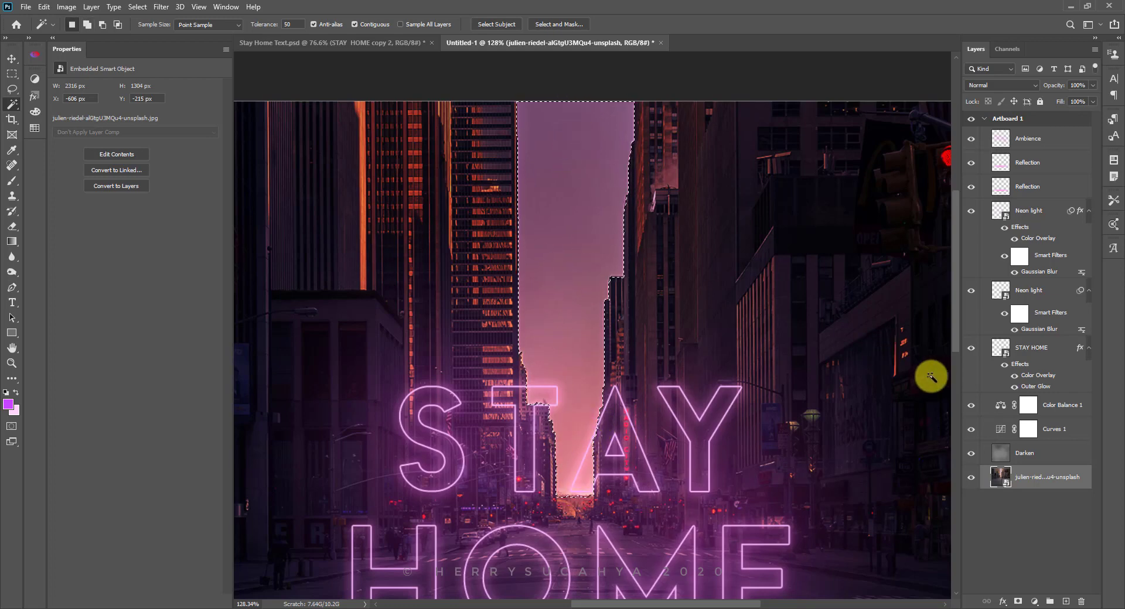
Step: Burn the selected sky gap darker on the Darken layer
{"action": "left_click", "coordinate": [1031, 456]}
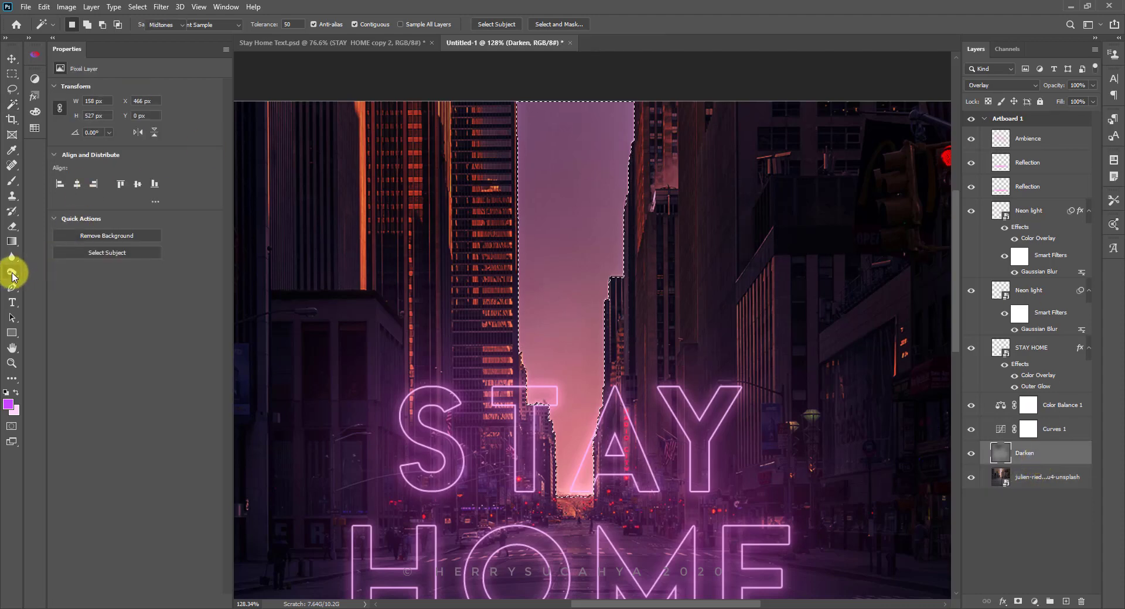
{"action": "left_click_drag", "start_coordinate": [12, 275], "coordinate": [55, 276]}
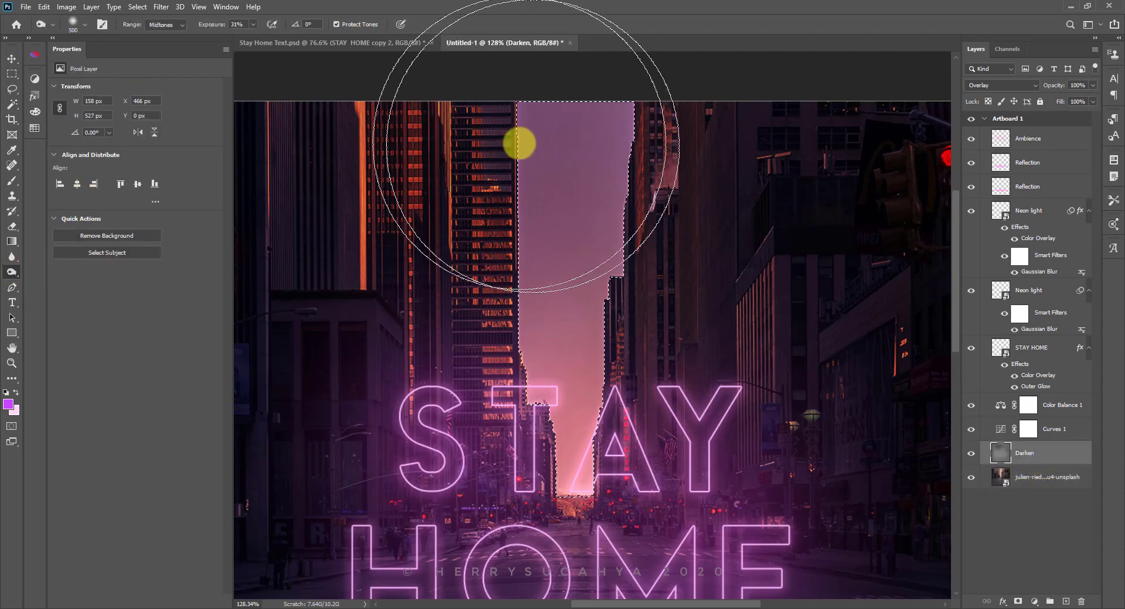
{"action": "mouse_move", "coordinate": [519, 144]}
{"action": "left_mouse_down"}
{"action": "mouse_move", "coordinate": [538, 192]}
{"action": "mouse_move", "coordinate": [557, 148]}
{"action": "mouse_move", "coordinate": [568, 244]}
{"action": "mouse_move", "coordinate": [557, 235]}
{"action": "mouse_move", "coordinate": [538, 345]}
{"action": "mouse_move", "coordinate": [504, 247]}
{"action": "mouse_move", "coordinate": [590, 155]}
{"action": "mouse_move", "coordinate": [683, 127]}
{"action": "mouse_move", "coordinate": [404, 190]}
{"action": "mouse_move", "coordinate": [665, 132]}
{"action": "mouse_move", "coordinate": [655, 223]}
{"action": "mouse_move", "coordinate": [493, 282]}
{"action": "mouse_move", "coordinate": [525, 313]}
{"action": "mouse_move", "coordinate": [430, 190]}
{"action": "mouse_move", "coordinate": [911, 167]}
{"action": "mouse_move", "coordinate": [896, 101]}
{"action": "mouse_move", "coordinate": [698, 120]}
{"action": "mouse_move", "coordinate": [771, 86]}
{"action": "mouse_move", "coordinate": [563, 294]}
{"action": "mouse_move", "coordinate": [314, 215]}
{"action": "mouse_move", "coordinate": [556, 349]}
{"action": "mouse_move", "coordinate": [100, 374]}
{"action": "left_mouse_up"}
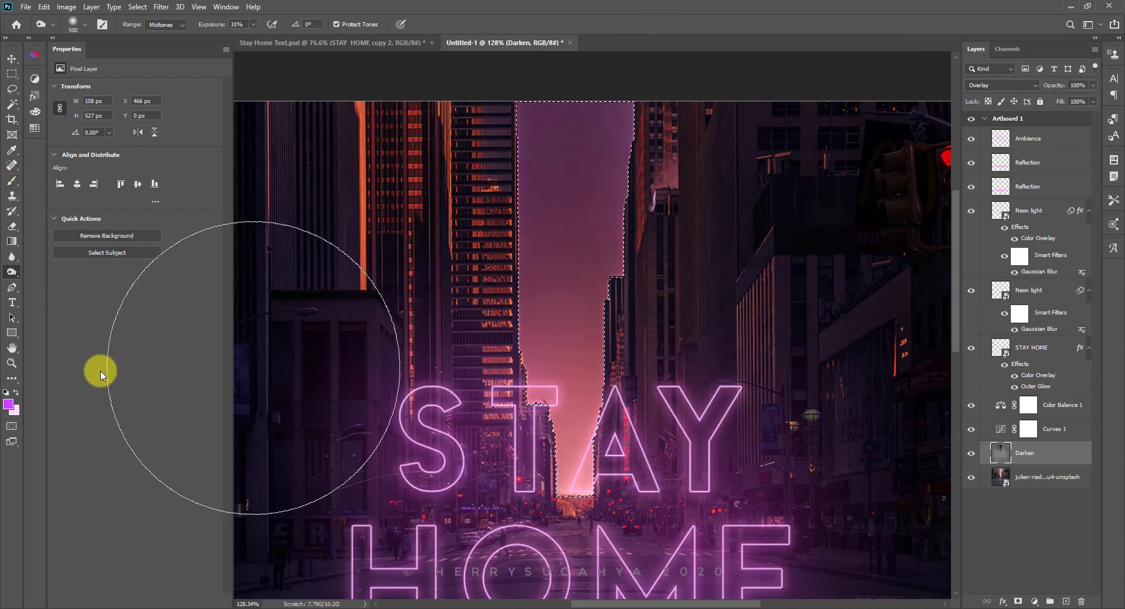
{"action": "left_click", "coordinate": [11, 362]}
Step: Clear the sky selection and burn the Darken layer behind STAY HOME, then fit the poster on screen
{"action": "left_click", "coordinate": [609, 306], "text": "alt"}
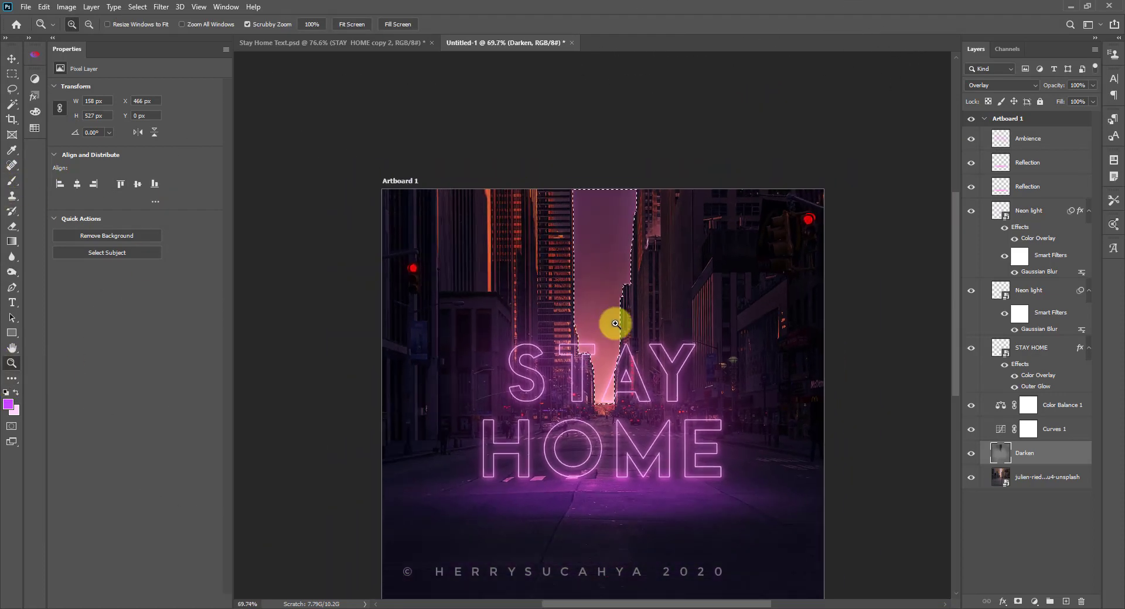
{"action": "key", "text": "ctrl+d"}
{"action": "scroll", "coordinate": [645, 401], "scroll_direction": "down", "scroll_amount": 3}
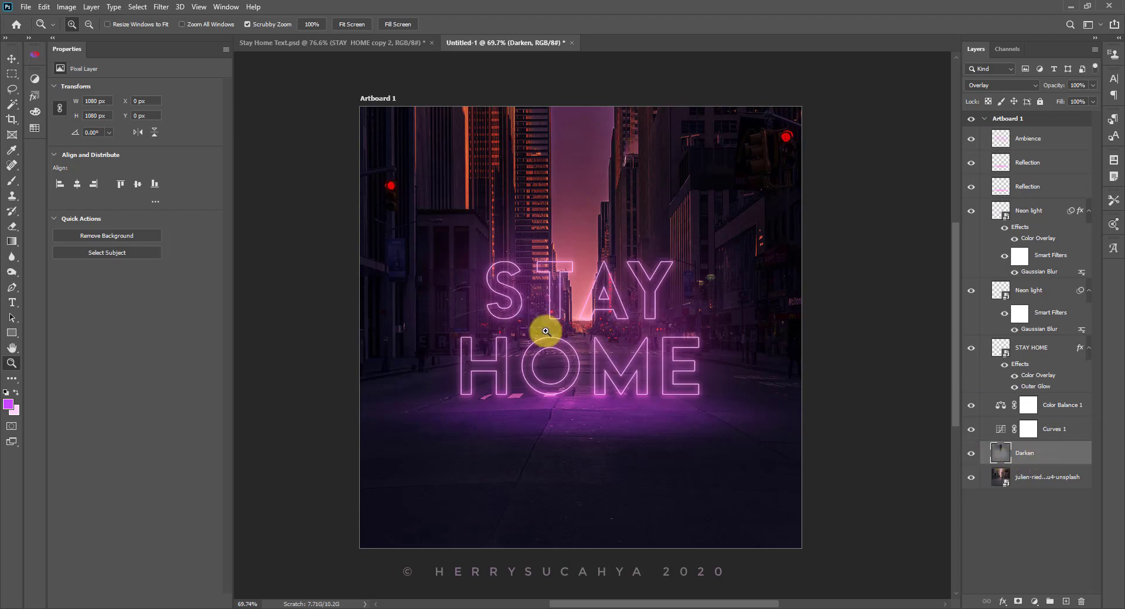
{"action": "left_click_drag", "start_coordinate": [11, 270], "coordinate": [56, 281]}
{"action": "right_click", "coordinate": [583, 320]}
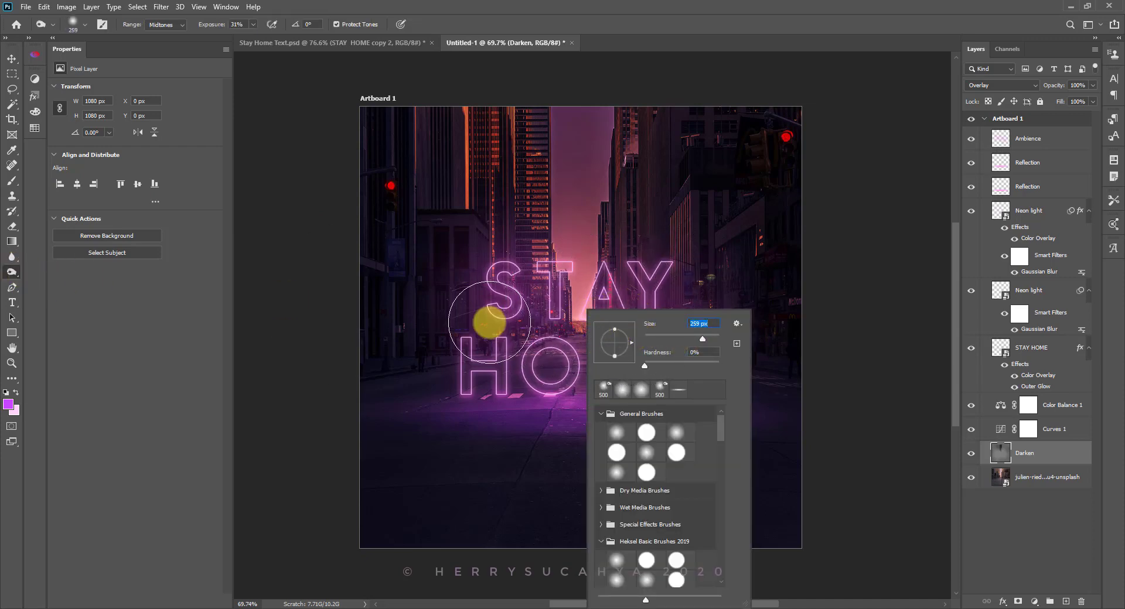
{"action": "left_click", "coordinate": [472, 334]}
{"action": "mouse_move", "coordinate": [482, 308]}
{"action": "left_mouse_down"}
{"action": "mouse_move", "coordinate": [673, 279]}
{"action": "mouse_move", "coordinate": [525, 352]}
{"action": "mouse_move", "coordinate": [780, 337]}
{"action": "left_mouse_up"}
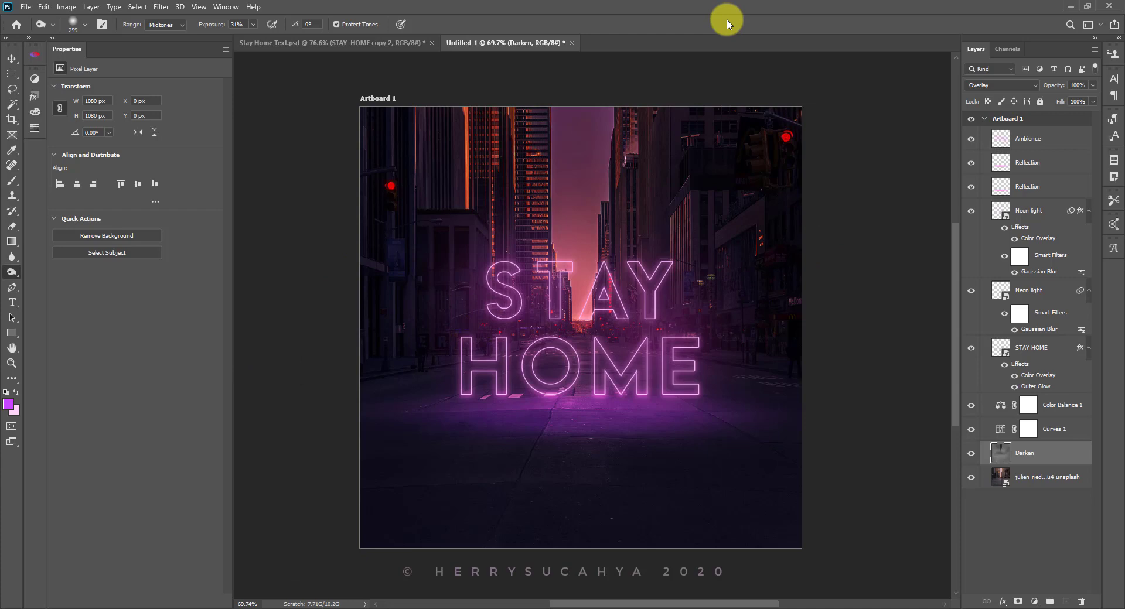
{"action": "key", "text": "z"}
{"action": "key", "text": "ctrl+0"}
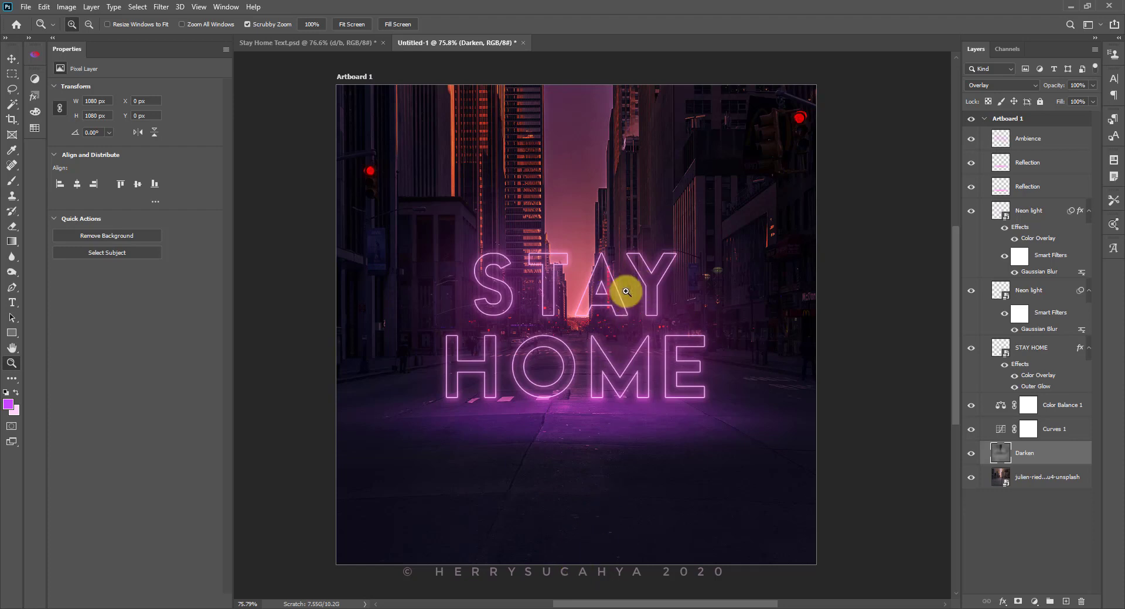
Step: Add a layer named Ambience2 above Color Balance 1 and set its blend mode to Overlay
{"action": "left_click", "coordinate": [1046, 413]}
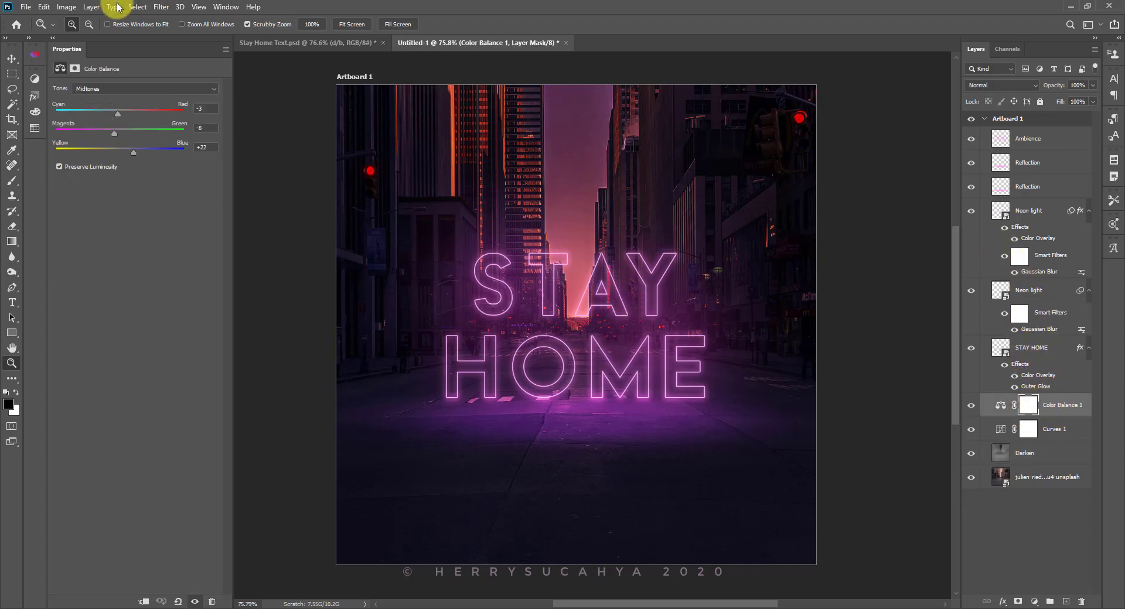
{"action": "left_click", "coordinate": [1065, 602]}
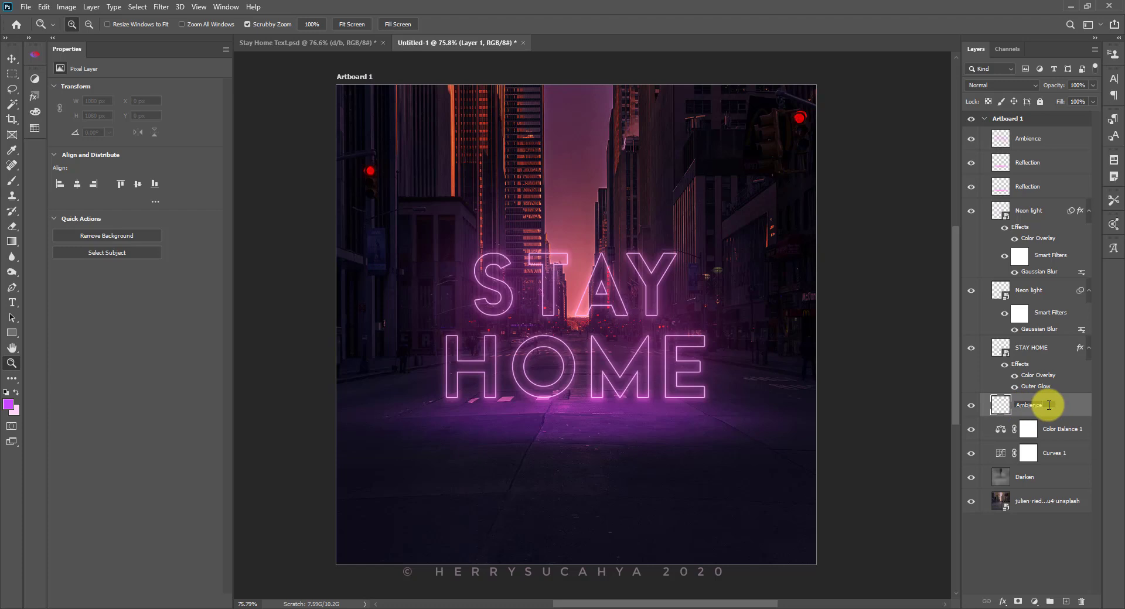
{"action": "key", "text": "Return"}
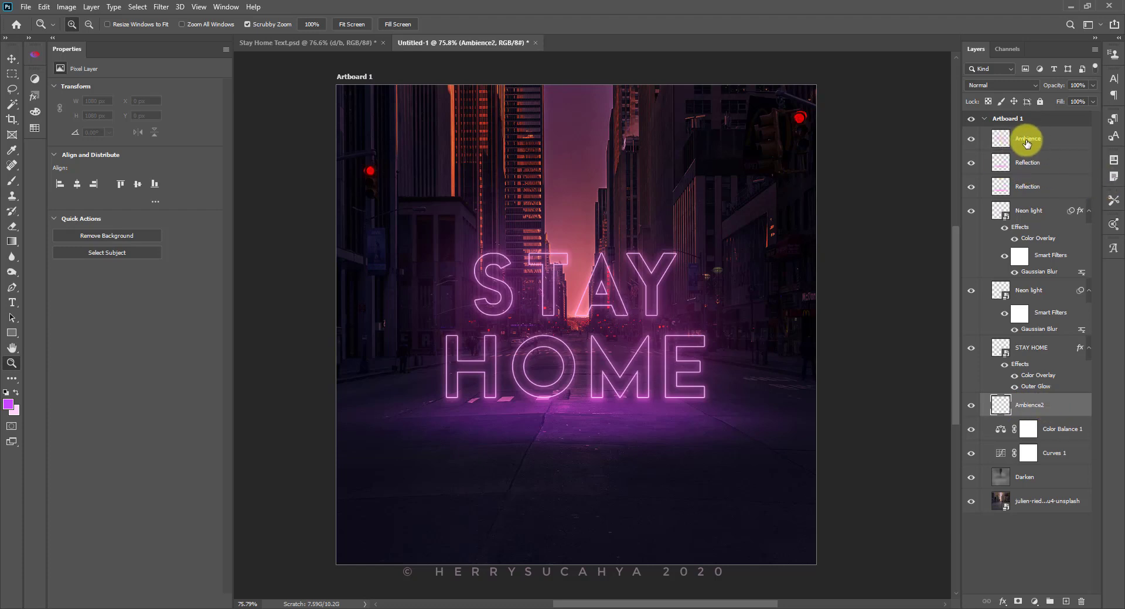
{"action": "left_click", "coordinate": [1026, 141]}
{"action": "left_click", "coordinate": [972, 139]}
{"action": "left_click", "coordinate": [973, 139]}
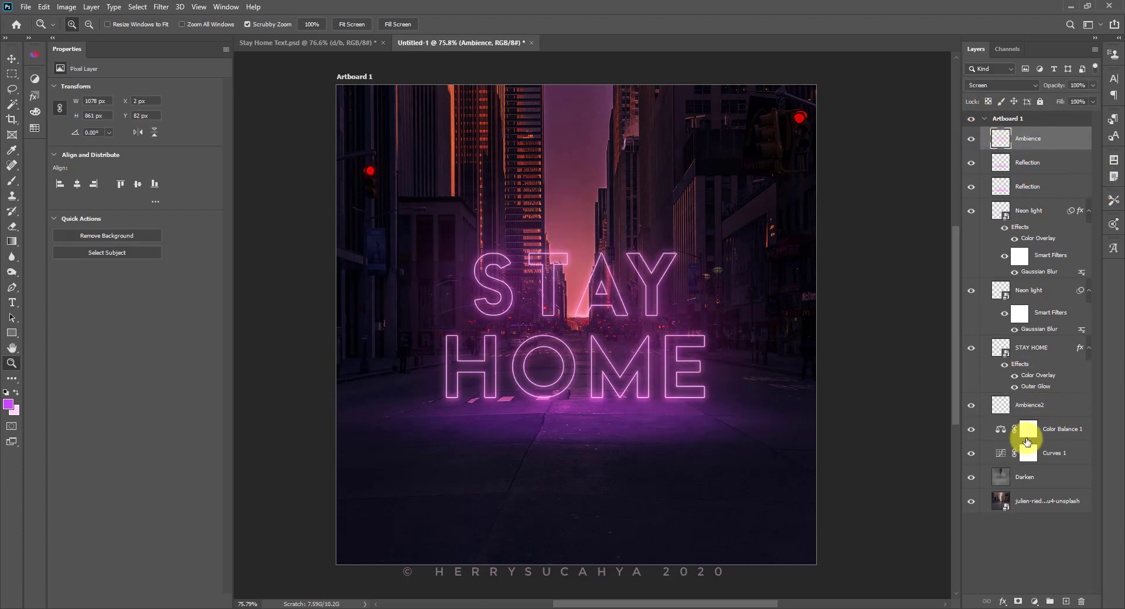
{"action": "left_click", "coordinate": [1008, 405]}
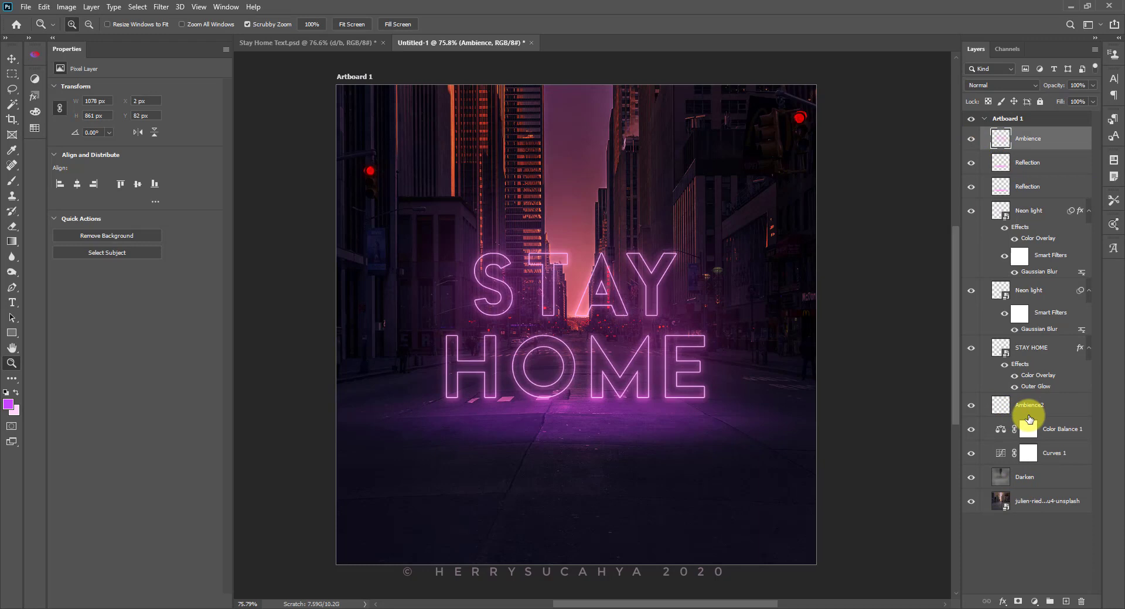
{"action": "left_click", "coordinate": [982, 90]}
{"action": "left_click", "coordinate": [975, 223]}
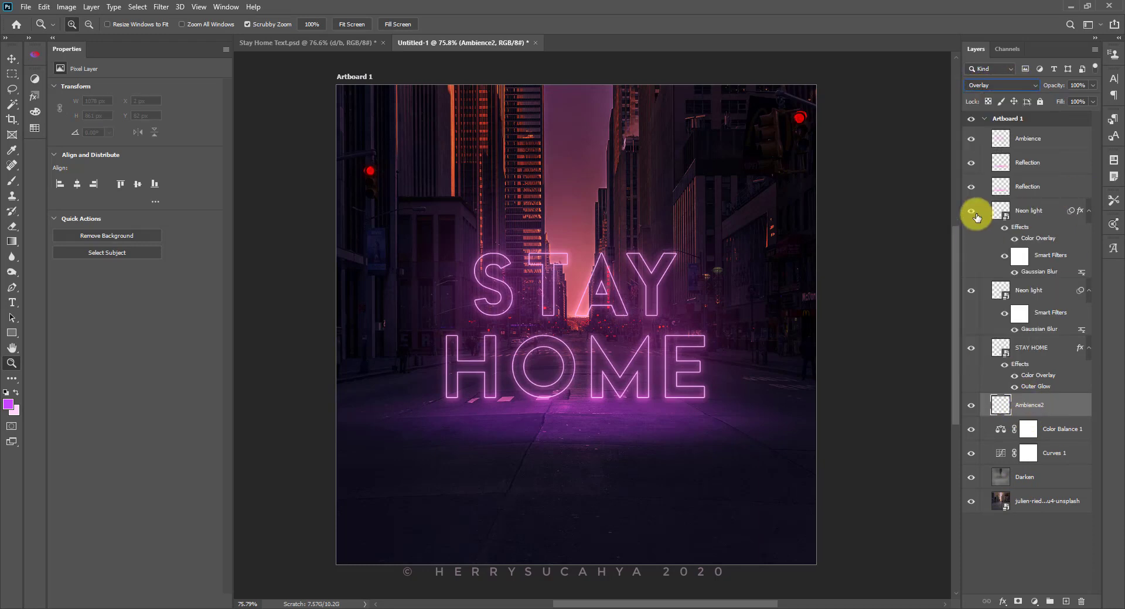
Step: Set up the Brush with a bright pink foreground colour and 36% opacity
{"action": "left_click", "coordinate": [11, 185]}
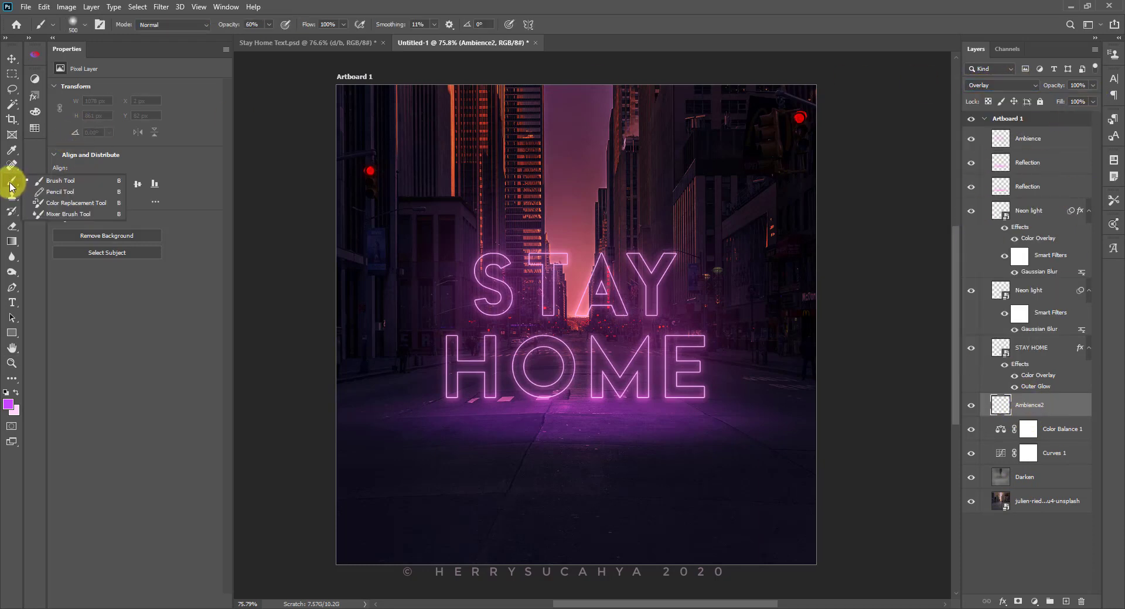
{"action": "left_click", "coordinate": [8, 407]}
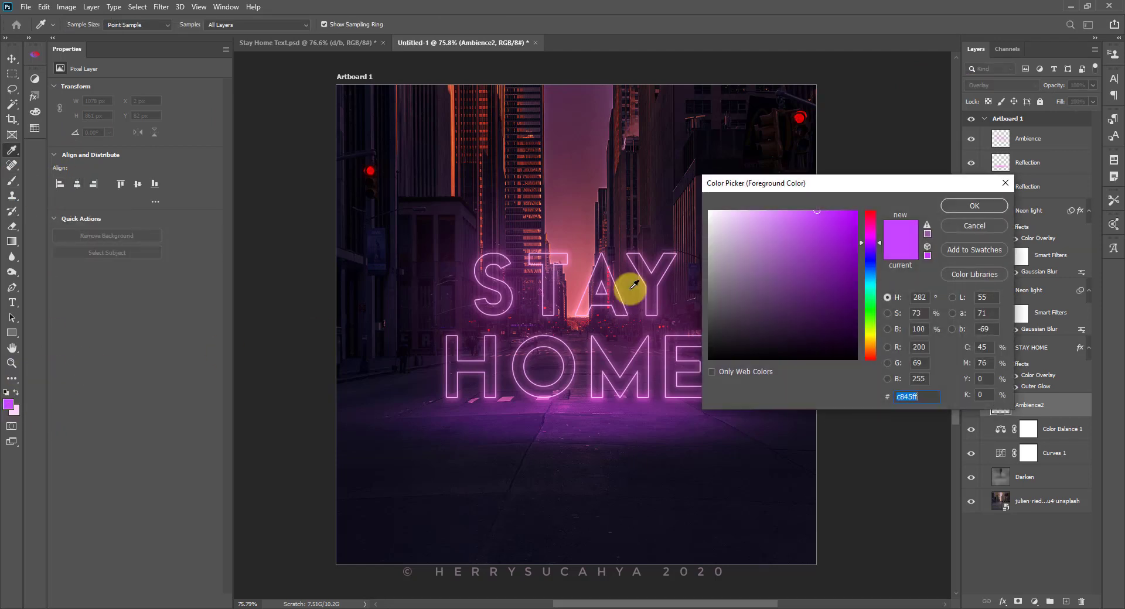
{"action": "left_click_drag", "start_coordinate": [872, 243], "coordinate": [873, 238]}
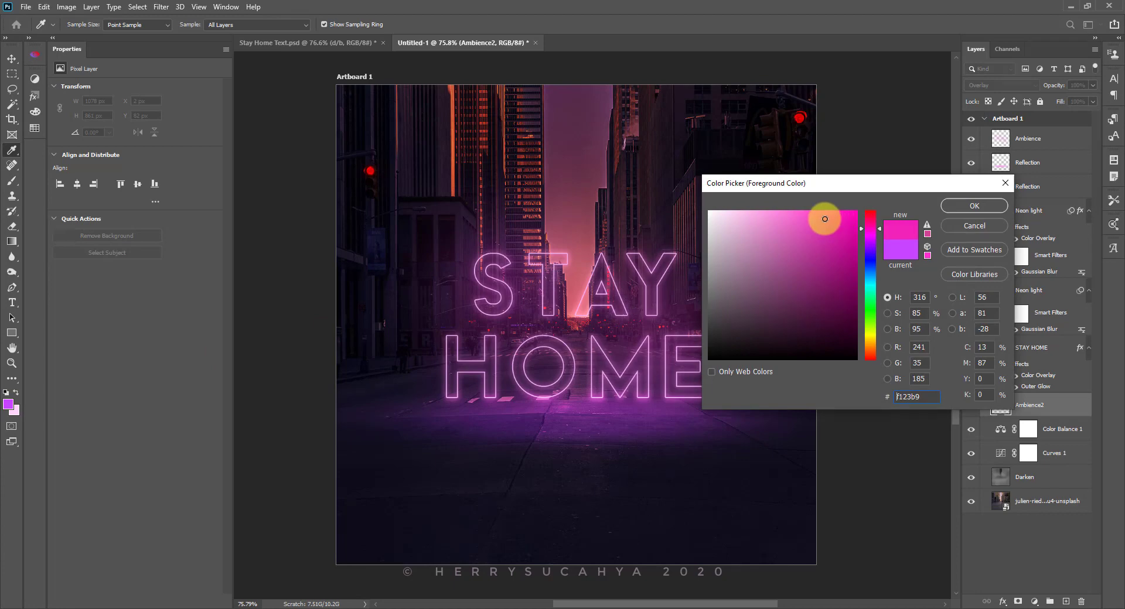
{"action": "mouse_move", "coordinate": [824, 219]}
{"action": "left_mouse_down"}
{"action": "mouse_move", "coordinate": [801, 211]}
{"action": "mouse_move", "coordinate": [818, 217]}
{"action": "left_mouse_up"}
{"action": "left_click", "coordinate": [970, 206]}
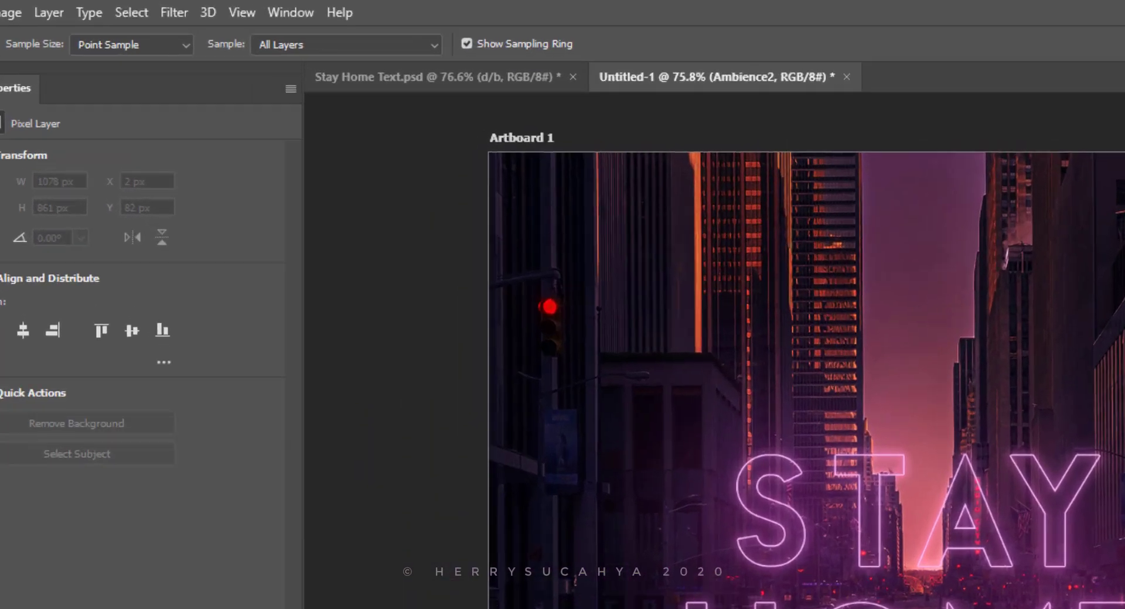
{"action": "key", "text": "b"}
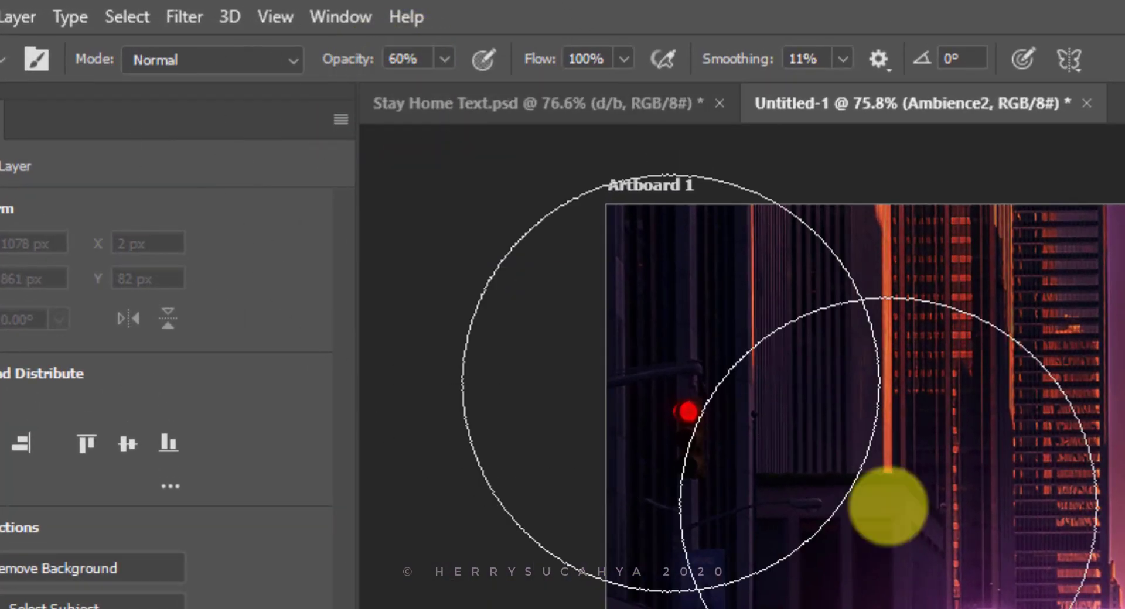
{"action": "left_click", "coordinate": [444, 58]}
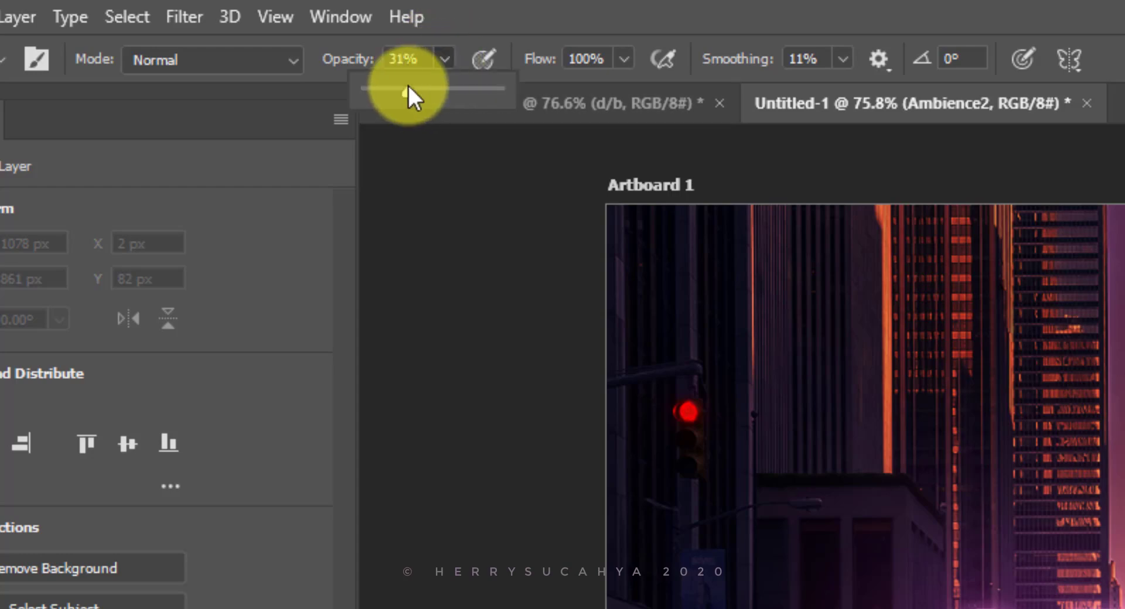
{"action": "left_click_drag", "start_coordinate": [408, 88], "coordinate": [414, 90]}
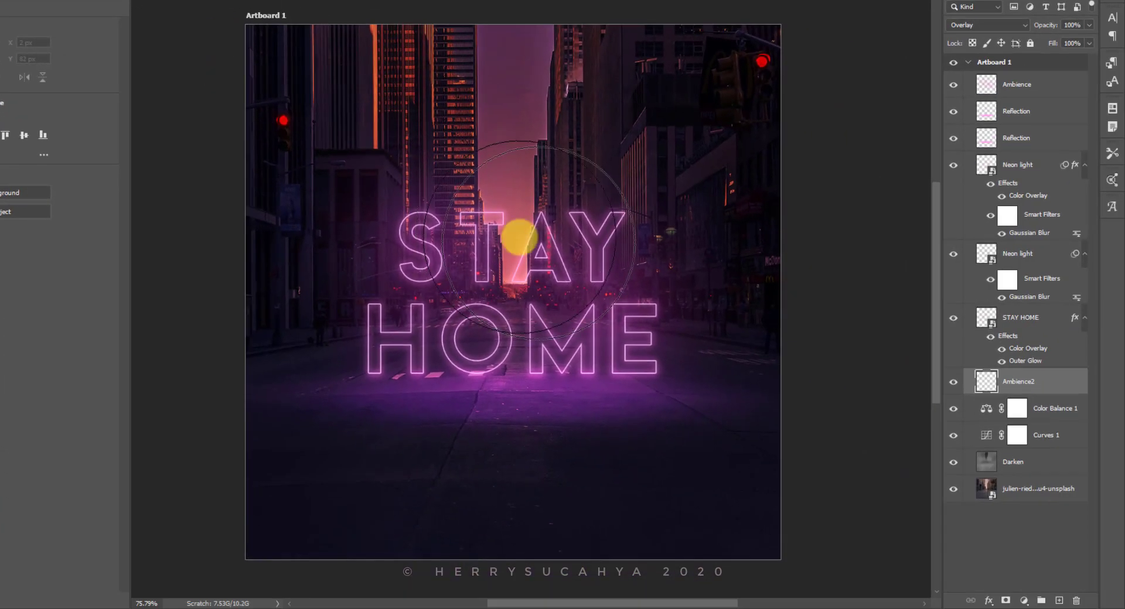
Step: Paint soft pink light over STAY and, with a 500 px brush, down onto the street
{"action": "left_click", "coordinate": [518, 238]}
{"action": "mouse_move", "coordinate": [522, 225]}
{"action": "left_mouse_down"}
{"action": "mouse_move", "coordinate": [500, 261]}
{"action": "mouse_move", "coordinate": [465, 259]}
{"action": "left_mouse_up"}
{"action": "right_click", "coordinate": [472, 258]}
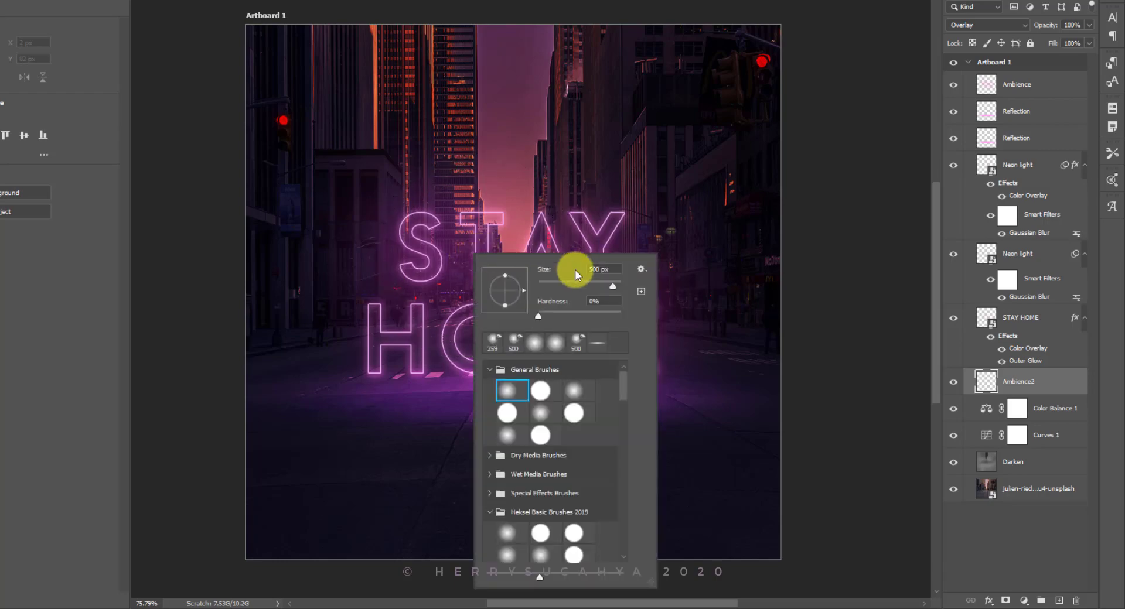
{"action": "left_click_drag", "start_coordinate": [574, 282], "coordinate": [615, 287]}
{"action": "left_click", "coordinate": [602, 55]}
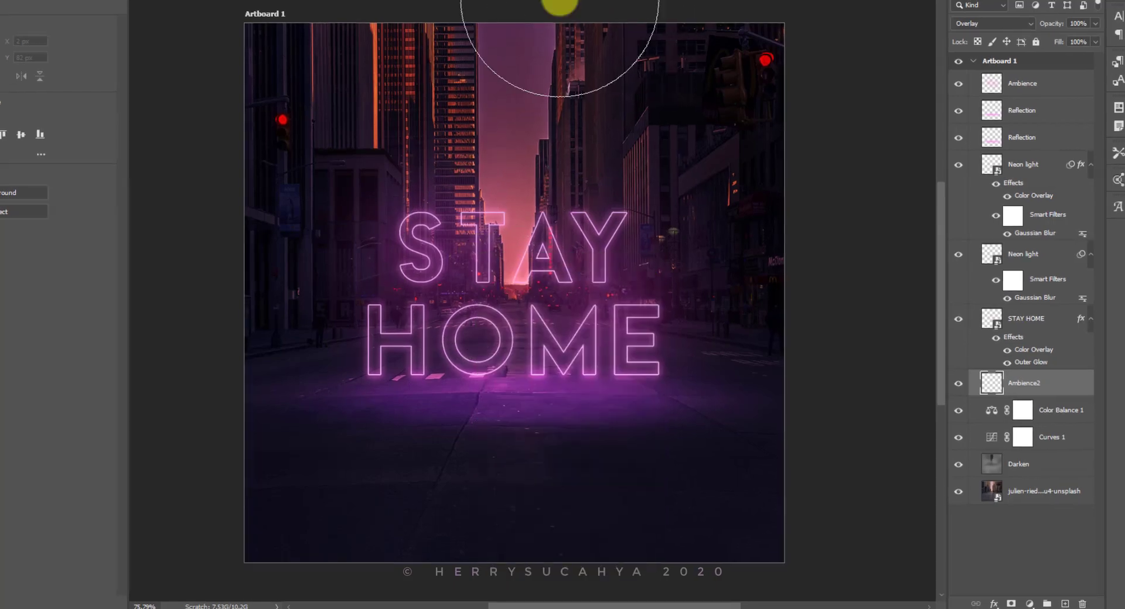
{"action": "mouse_move", "coordinate": [513, 245]}
{"action": "left_mouse_down"}
{"action": "mouse_move", "coordinate": [533, 270]}
{"action": "mouse_move", "coordinate": [503, 243]}
{"action": "mouse_move", "coordinate": [490, 370]}
{"action": "mouse_move", "coordinate": [594, 321]}
{"action": "mouse_move", "coordinate": [439, 389]}
{"action": "mouse_move", "coordinate": [490, 384]}
{"action": "mouse_move", "coordinate": [567, 413]}
{"action": "mouse_move", "coordinate": [556, 292]}
{"action": "mouse_move", "coordinate": [569, 276]}
{"action": "mouse_move", "coordinate": [629, 286]}
{"action": "mouse_move", "coordinate": [523, 173]}
{"action": "mouse_move", "coordinate": [484, 303]}
{"action": "mouse_move", "coordinate": [491, 161]}
{"action": "mouse_move", "coordinate": [555, 331]}
{"action": "mouse_move", "coordinate": [569, 243]}
{"action": "mouse_move", "coordinate": [353, 357]}
{"action": "mouse_move", "coordinate": [287, 419]}
{"action": "mouse_move", "coordinate": [352, 321]}
{"action": "mouse_move", "coordinate": [658, 211]}
{"action": "mouse_move", "coordinate": [683, 159]}
{"action": "mouse_move", "coordinate": [784, 98]}
{"action": "mouse_move", "coordinate": [696, 151]}
{"action": "mouse_move", "coordinate": [616, 377]}
{"action": "mouse_move", "coordinate": [500, 494]}
{"action": "mouse_move", "coordinate": [524, 545]}
{"action": "mouse_move", "coordinate": [535, 526]}
{"action": "mouse_move", "coordinate": [547, 531]}
{"action": "mouse_move", "coordinate": [497, 477]}
{"action": "mouse_move", "coordinate": [569, 563]}
{"action": "mouse_move", "coordinate": [545, 515]}
{"action": "mouse_move", "coordinate": [488, 513]}
{"action": "mouse_move", "coordinate": [519, 546]}
{"action": "mouse_move", "coordinate": [513, 348]}
{"action": "mouse_move", "coordinate": [256, 230]}
{"action": "mouse_move", "coordinate": [532, 357]}
{"action": "mouse_move", "coordinate": [499, 388]}
{"action": "mouse_move", "coordinate": [534, 391]}
{"action": "mouse_move", "coordinate": [467, 476]}
{"action": "mouse_move", "coordinate": [520, 478]}
{"action": "mouse_move", "coordinate": [464, 467]}
{"action": "mouse_move", "coordinate": [567, 475]}
{"action": "mouse_move", "coordinate": [520, 518]}
{"action": "mouse_move", "coordinate": [566, 553]}
{"action": "mouse_move", "coordinate": [601, 530]}
{"action": "mouse_move", "coordinate": [553, 582]}
{"action": "mouse_move", "coordinate": [513, 524]}
{"action": "mouse_move", "coordinate": [402, 508]}
{"action": "left_mouse_up"}
{"action": "key", "text": "bracketleft"}
{"action": "key", "text": "bracketleft"}
{"action": "key", "text": "bracketleft"}
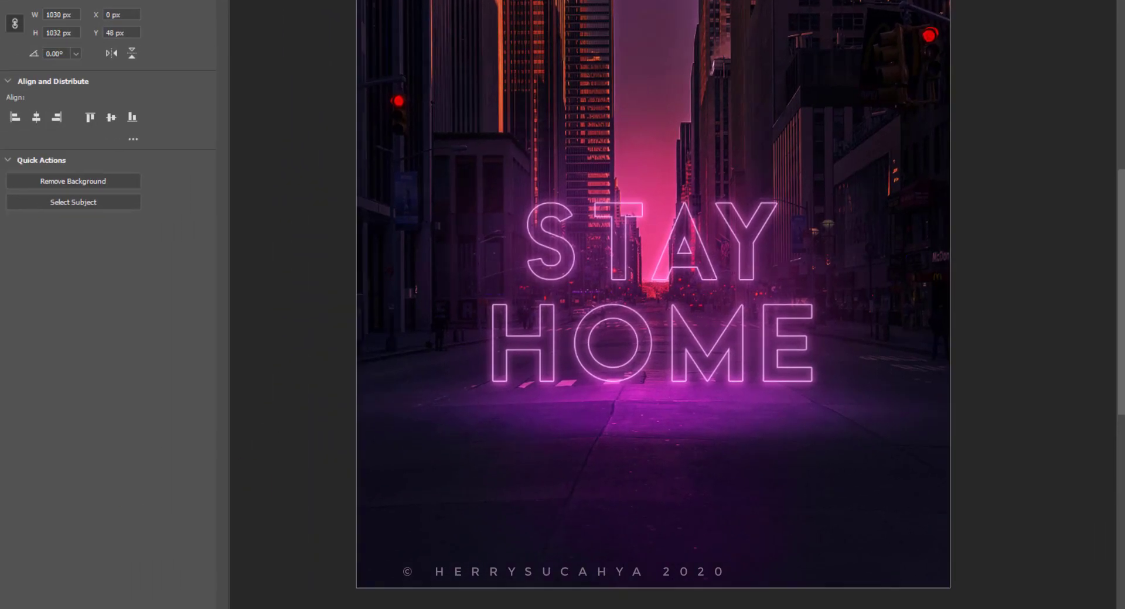
Step: Pick hot pink #ff23a4 and paint it across the street under HOME
{"action": "left_click", "coordinate": [10, 384]}
{"action": "left_click_drag", "start_coordinate": [996, 176], "coordinate": [1034, 145]}
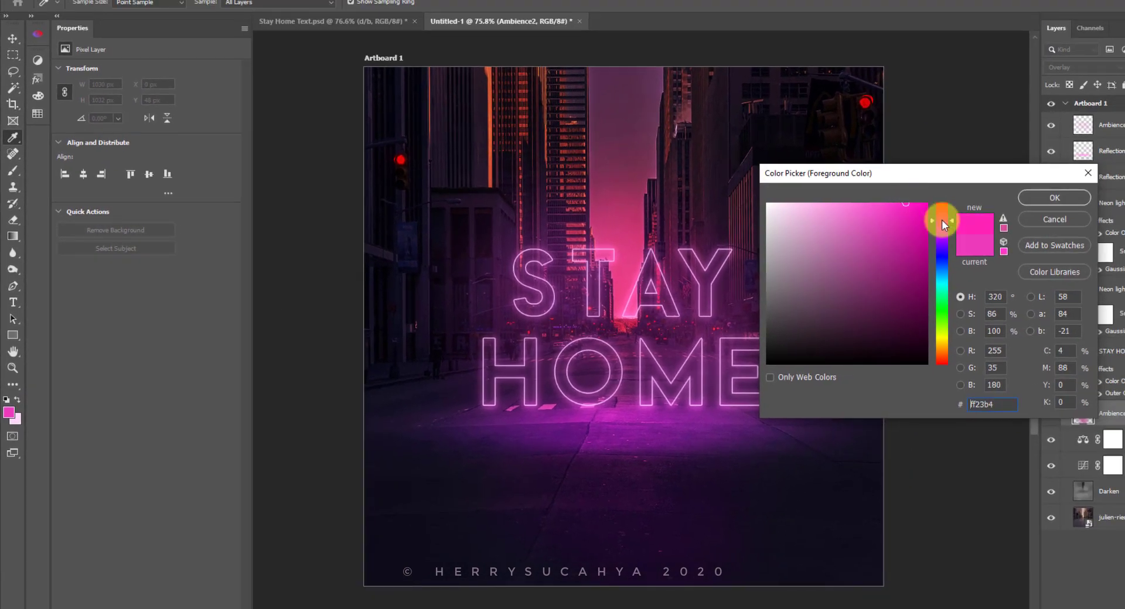
{"action": "left_click_drag", "start_coordinate": [941, 220], "coordinate": [941, 217]}
{"action": "left_click", "coordinate": [1054, 198]}
{"action": "mouse_move", "coordinate": [689, 481]}
{"action": "left_mouse_down"}
{"action": "mouse_move", "coordinate": [692, 510]}
{"action": "mouse_move", "coordinate": [699, 472]}
{"action": "mouse_move", "coordinate": [634, 559]}
{"action": "left_mouse_up"}
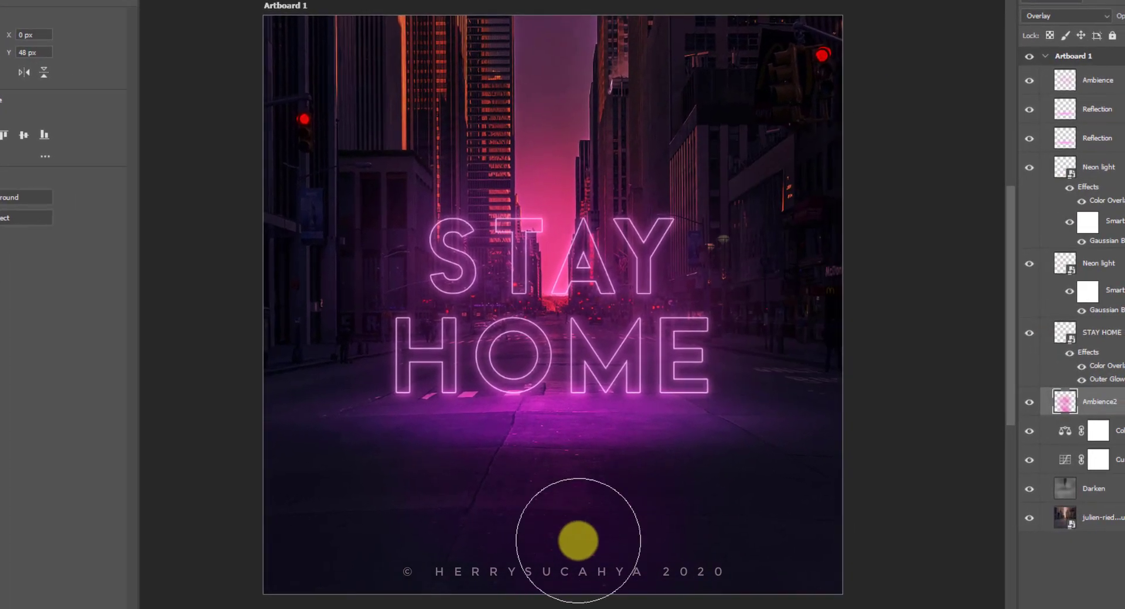
{"action": "mouse_move", "coordinate": [565, 566]}
{"action": "left_mouse_down"}
{"action": "mouse_move", "coordinate": [524, 469]}
{"action": "mouse_move", "coordinate": [627, 457]}
{"action": "mouse_move", "coordinate": [726, 410]}
{"action": "mouse_move", "coordinate": [543, 416]}
{"action": "left_mouse_up"}
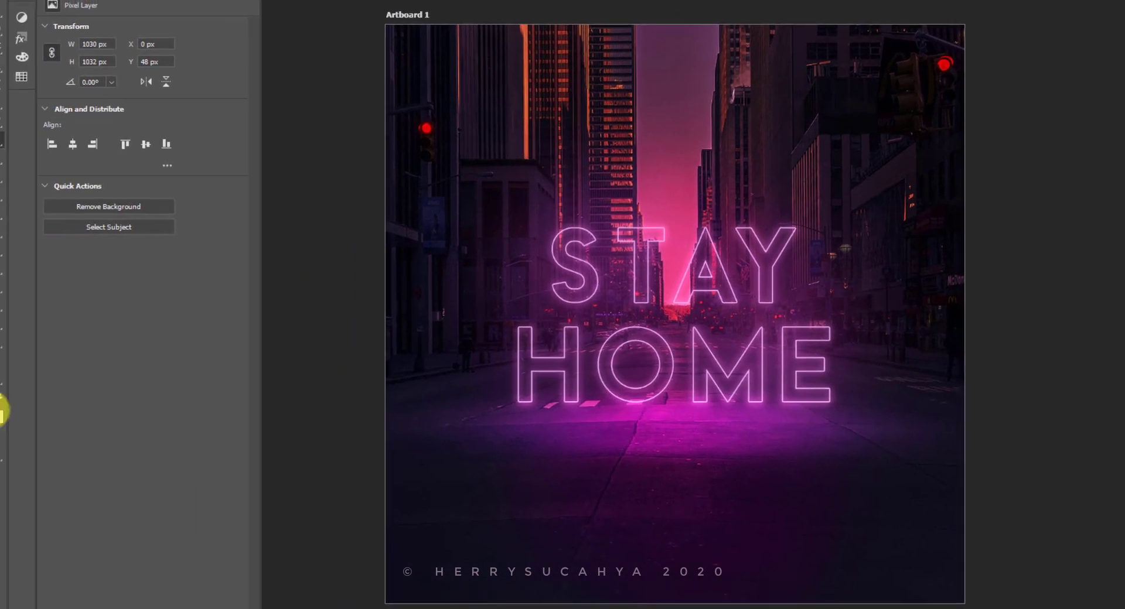
Step: Switch the foreground to a pale pink, zoom out to 59.9%, and select the Ambience layer
{"action": "left_click", "coordinate": [0, 400]}
{"action": "mouse_move", "coordinate": [861, 296]}
{"action": "left_mouse_down"}
{"action": "mouse_move", "coordinate": [929, 221]}
{"action": "mouse_move", "coordinate": [900, 156]}
{"action": "left_mouse_up"}
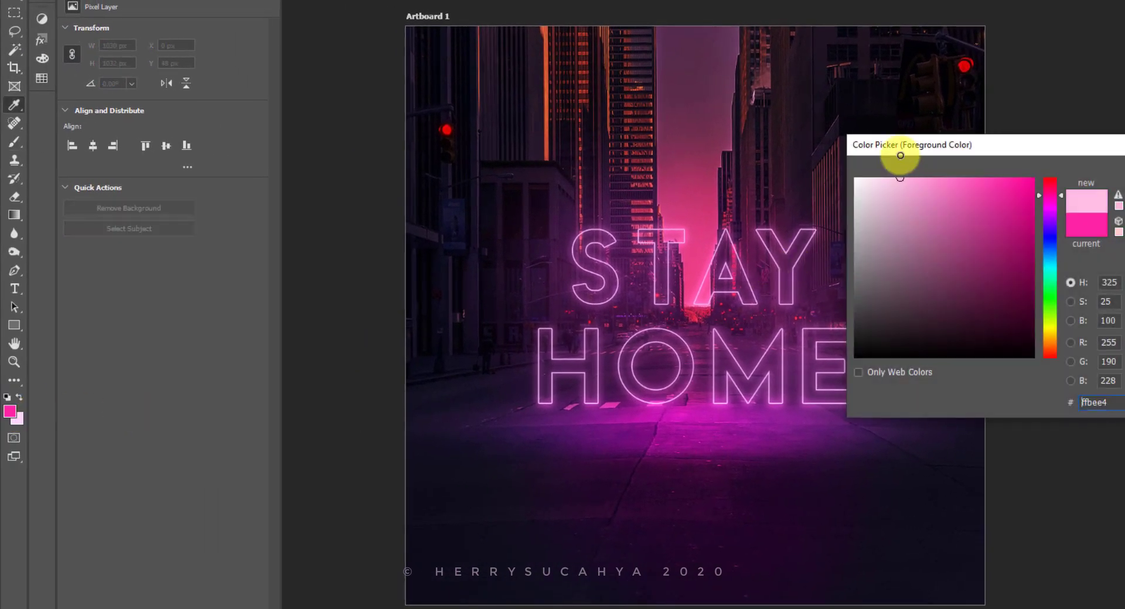
{"action": "left_click_drag", "start_coordinate": [943, 203], "coordinate": [908, 163]}
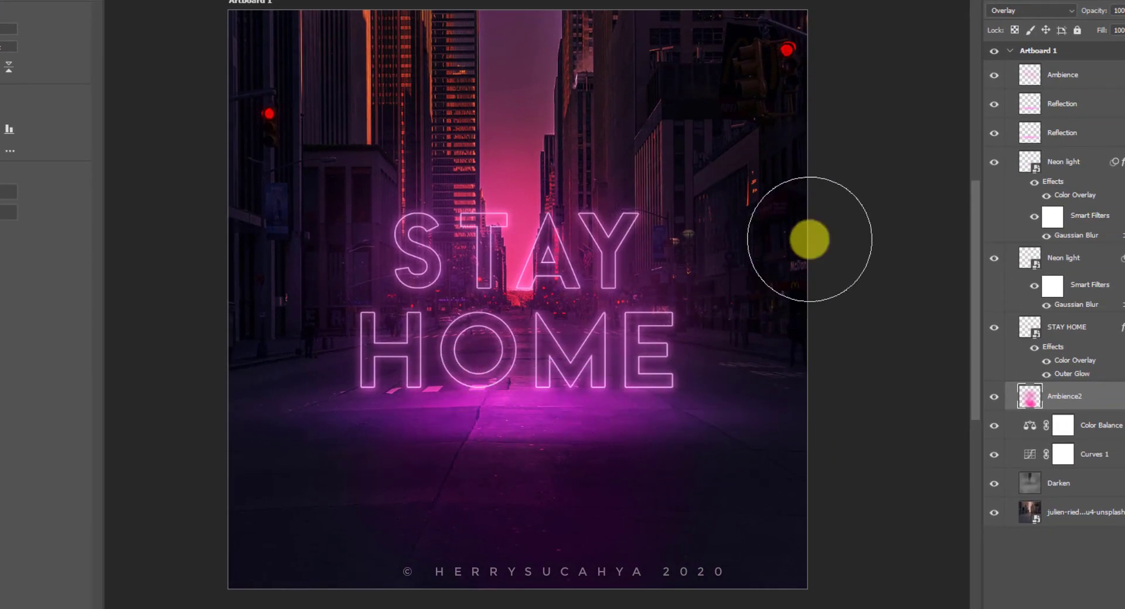
{"action": "key", "text": "z"}
{"action": "left_click_drag", "start_coordinate": [464, 256], "coordinate": [516, 256]}
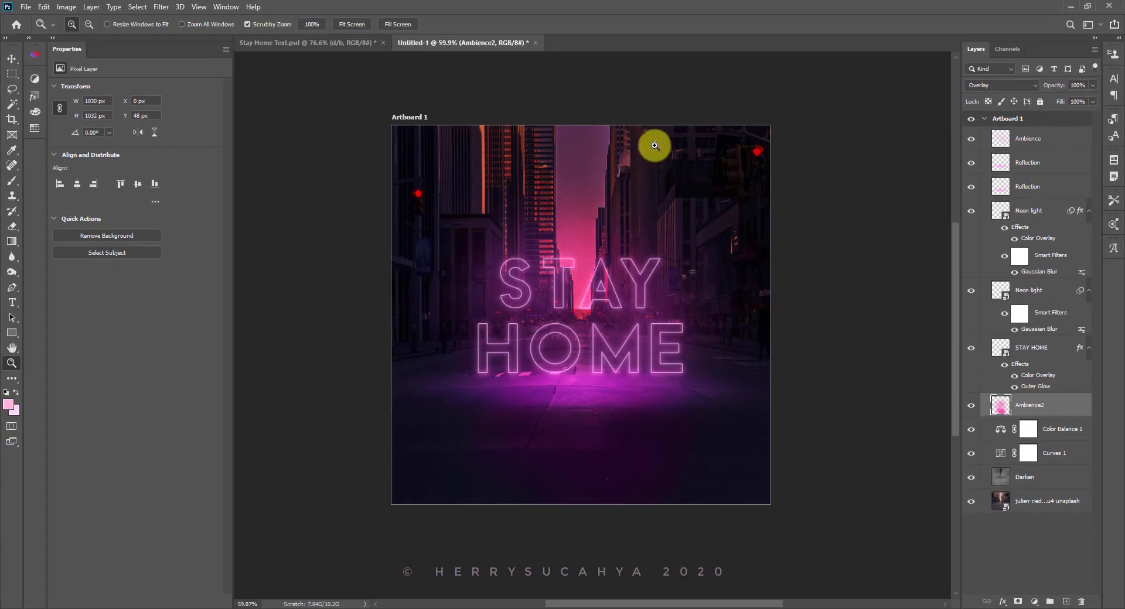
{"action": "key", "text": "alt+period"}
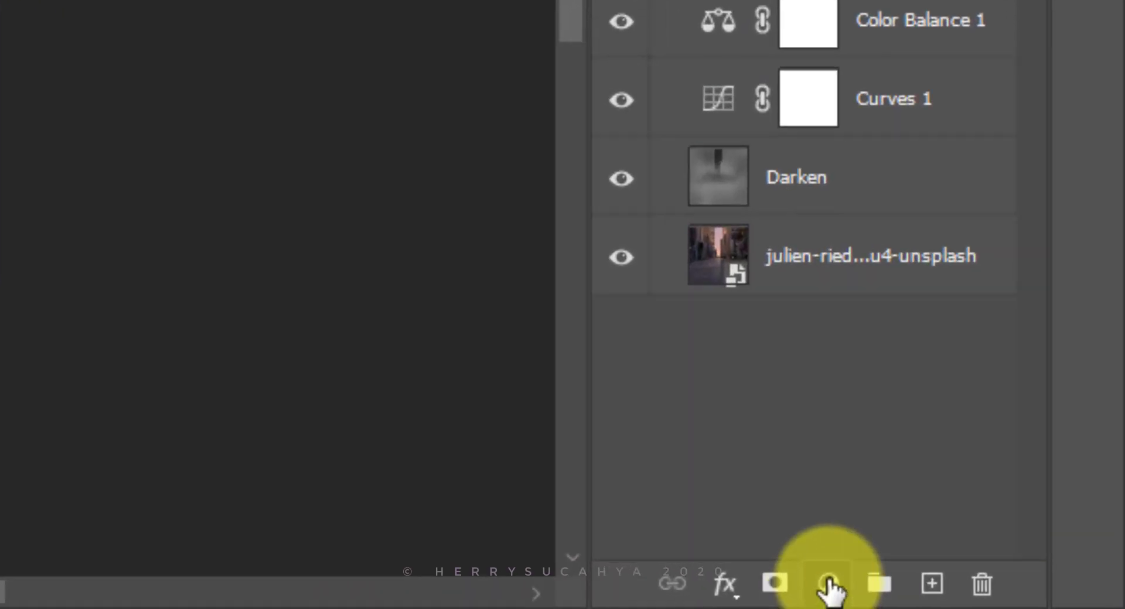
Step: Add a Color Balance adjustment layer from the Layers panel's adjustment menu
{"action": "left_click", "coordinate": [944, 594]}
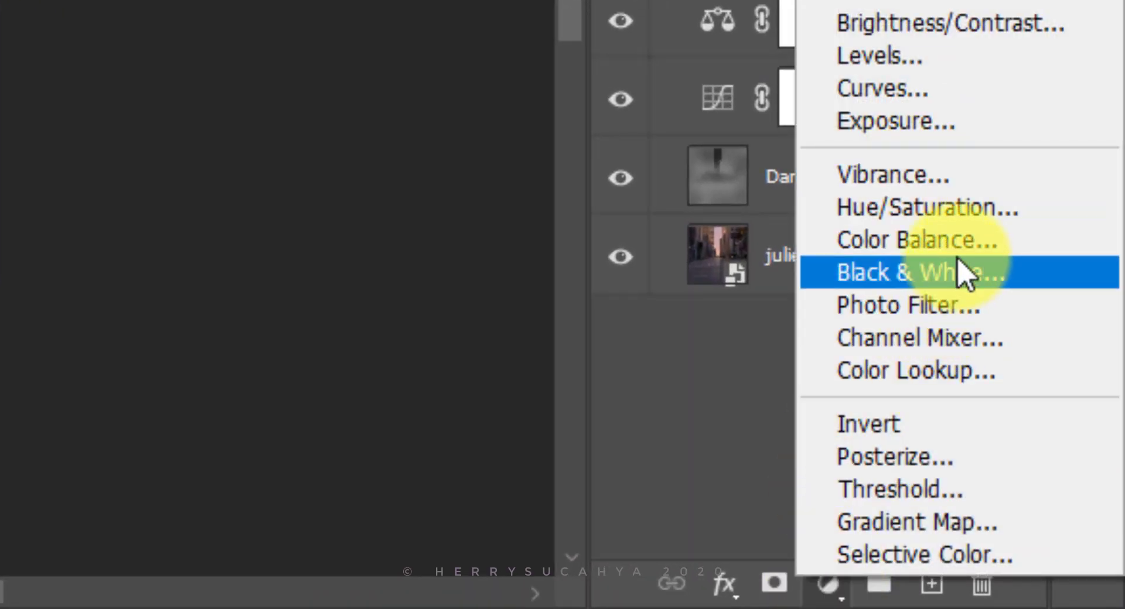
{"action": "left_click", "coordinate": [828, 21]}
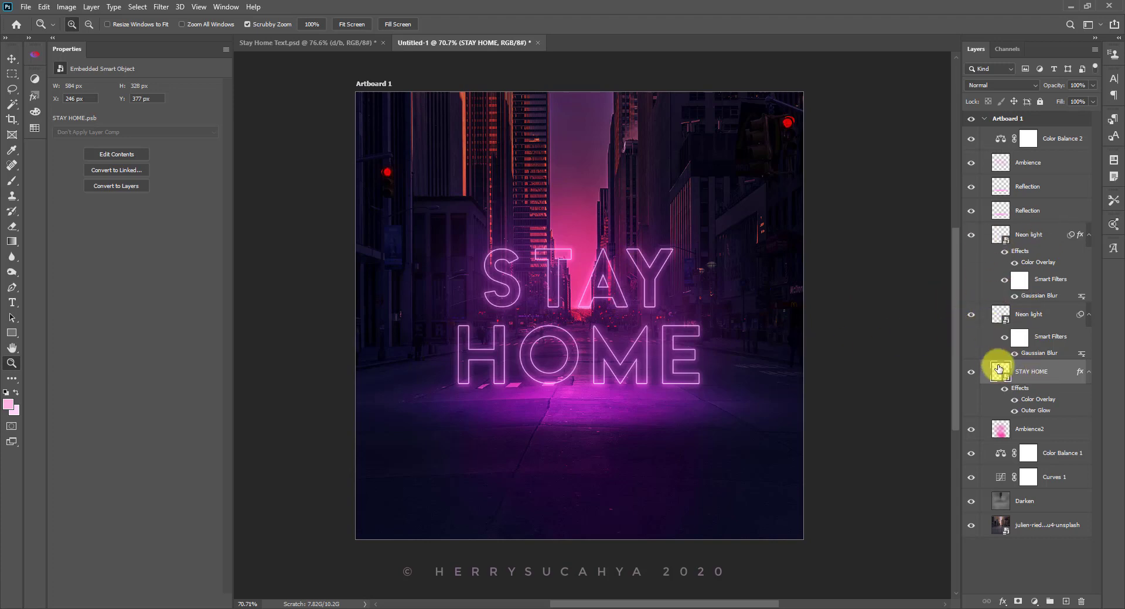
Step: Open the STAY HOME smart object and arrange both documents 2-up Vertical
{"action": "left_click", "coordinate": [970, 372]}
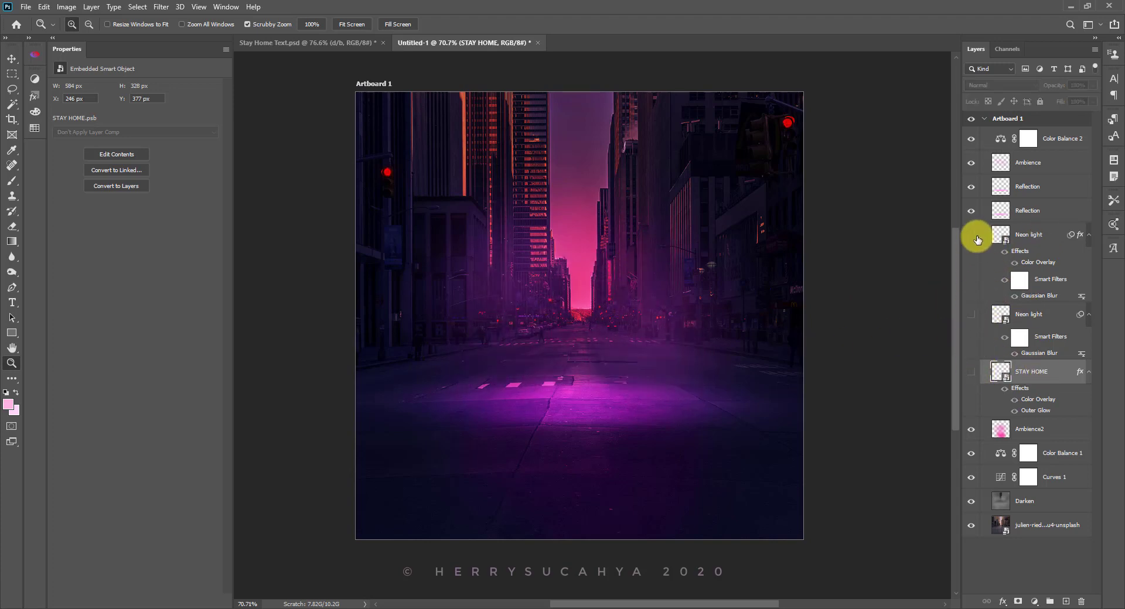
{"action": "left_click", "coordinate": [971, 372]}
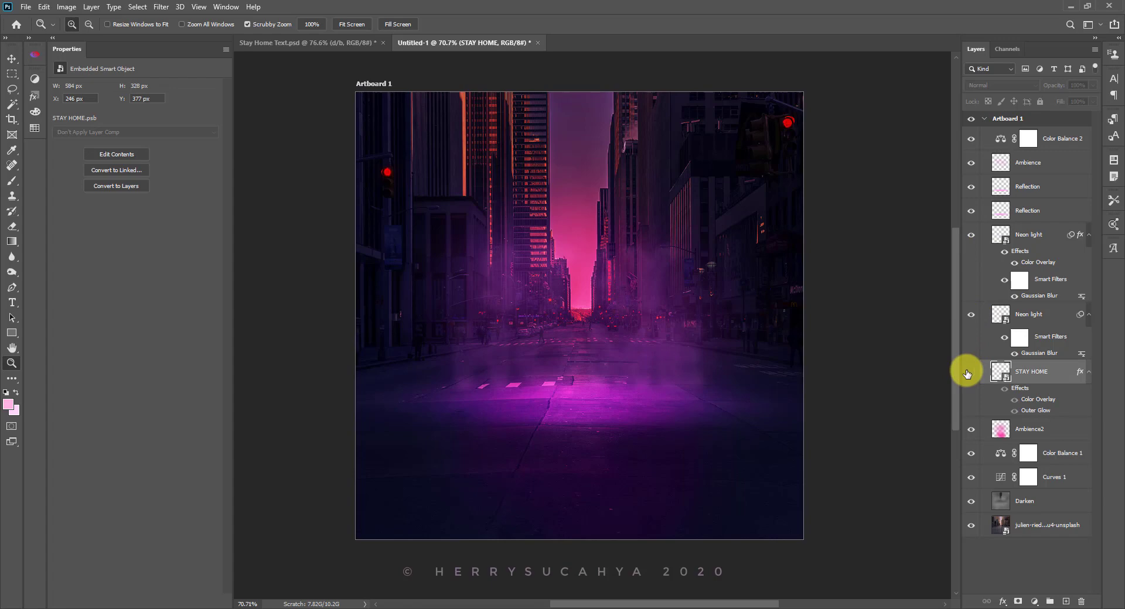
{"action": "double_click", "coordinate": [1001, 374]}
{"action": "left_click", "coordinate": [454, 42]}
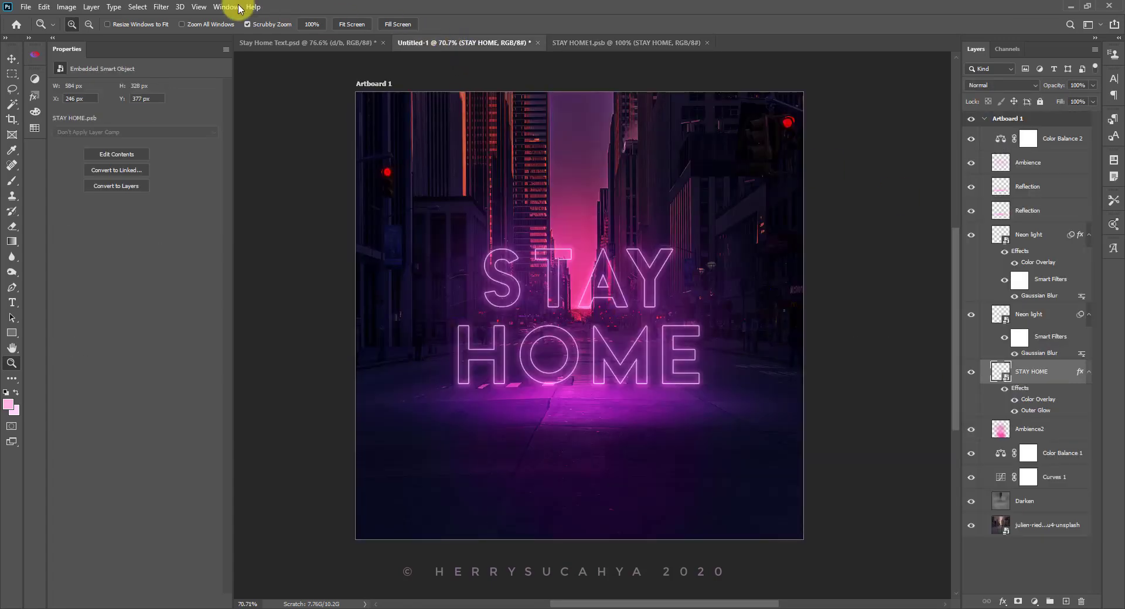
{"action": "left_click", "coordinate": [226, 7]}
{"action": "mouse_move", "coordinate": [243, 19]}
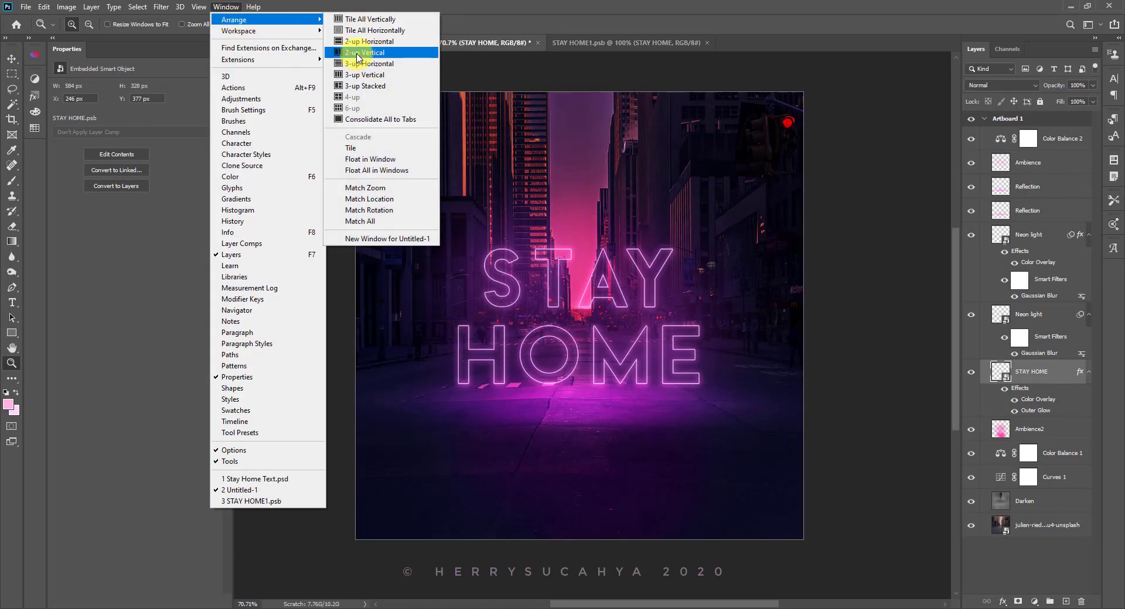
{"action": "left_click", "coordinate": [359, 54]}
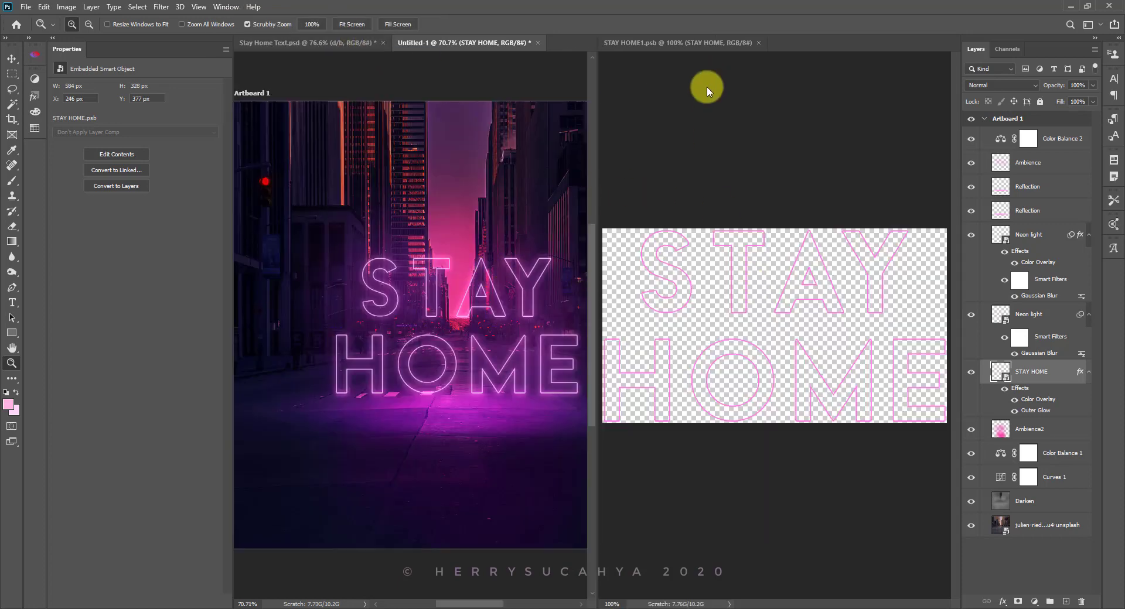
Step: Replace the STAY HOME text with 'MISS' and 'YOU' on two lines
{"action": "left_click", "coordinate": [752, 289]}
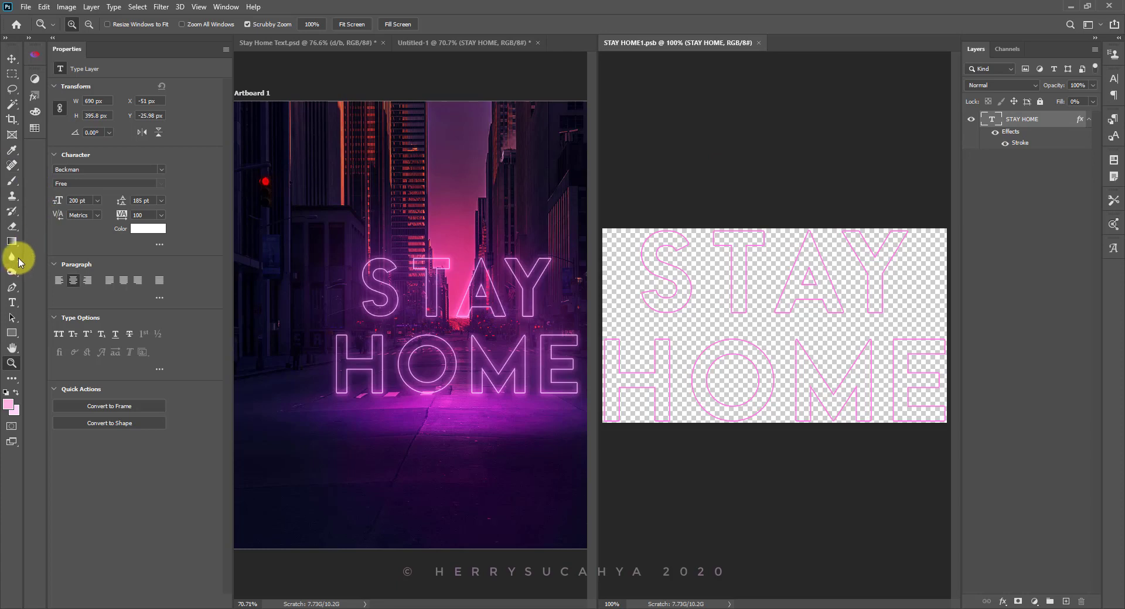
{"action": "left_click", "coordinate": [12, 302]}
{"action": "left_click", "coordinate": [771, 285]}
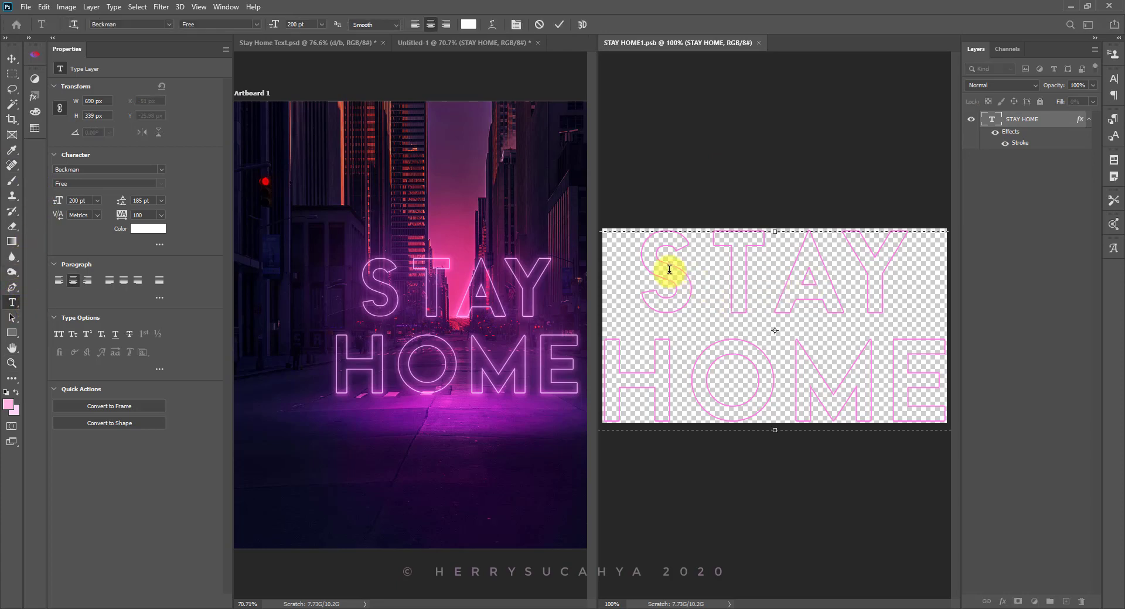
{"action": "key", "text": "ctrl+a"}
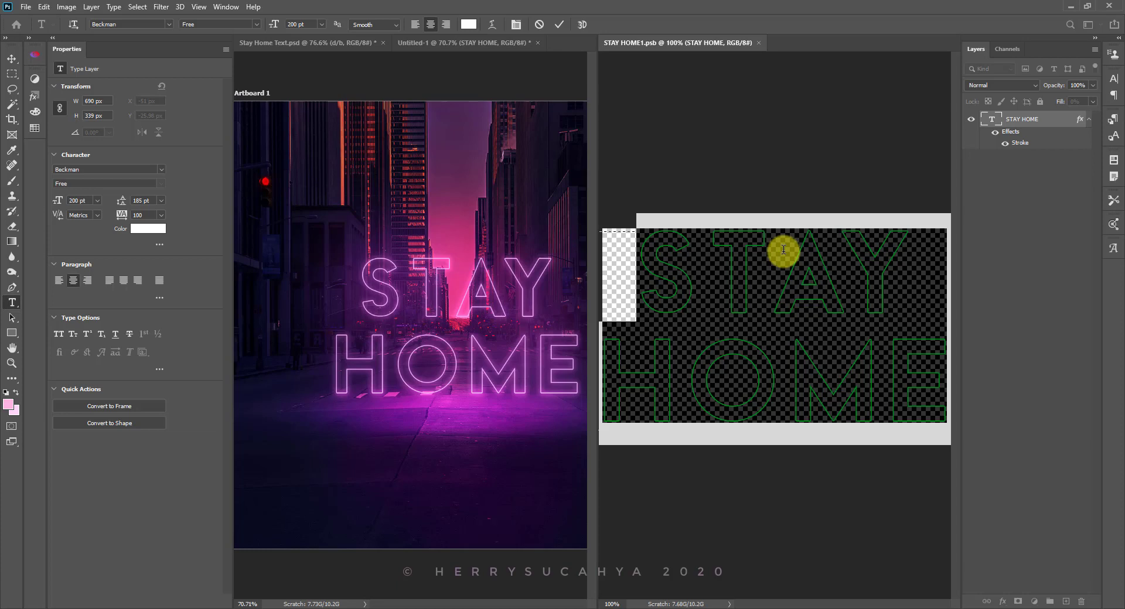
{"action": "type", "text": "MISS"}
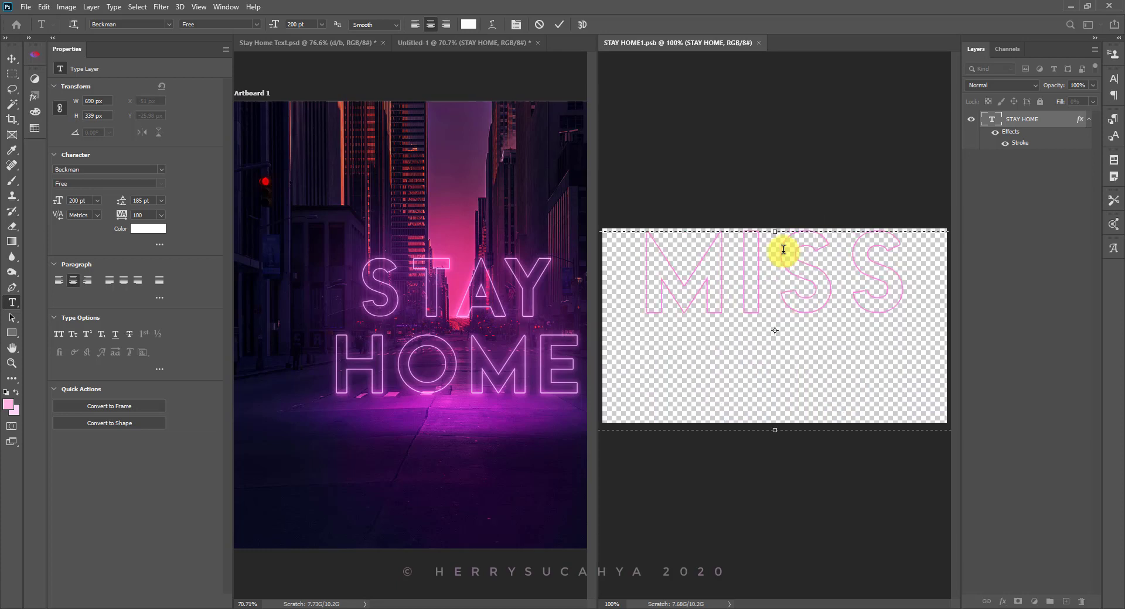
{"action": "key", "text": "Return"}
{"action": "type", "text": "YOU"}
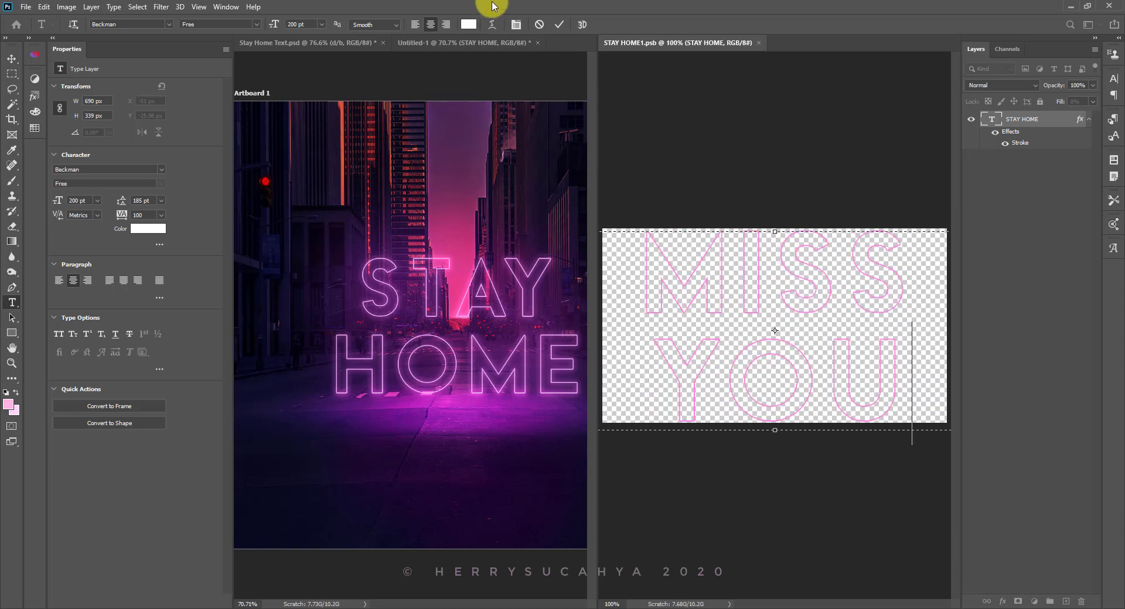
{"action": "left_click", "coordinate": [559, 24]}
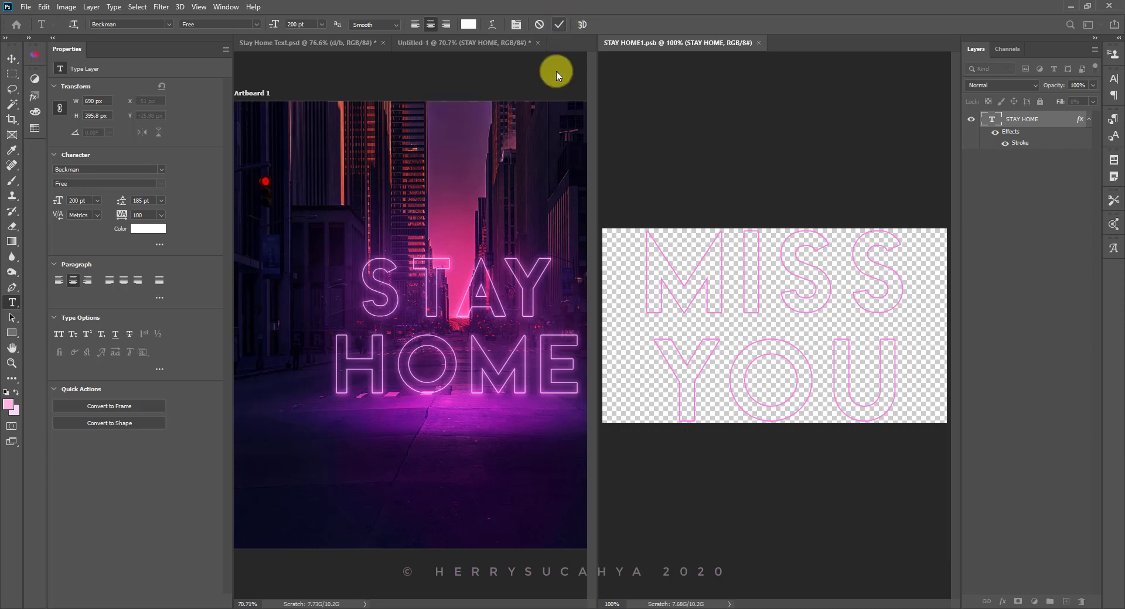
Step: Save the text document and zoom the poster view to 55.9%
{"action": "left_click", "coordinate": [26, 7]}
{"action": "left_click", "coordinate": [33, 134]}
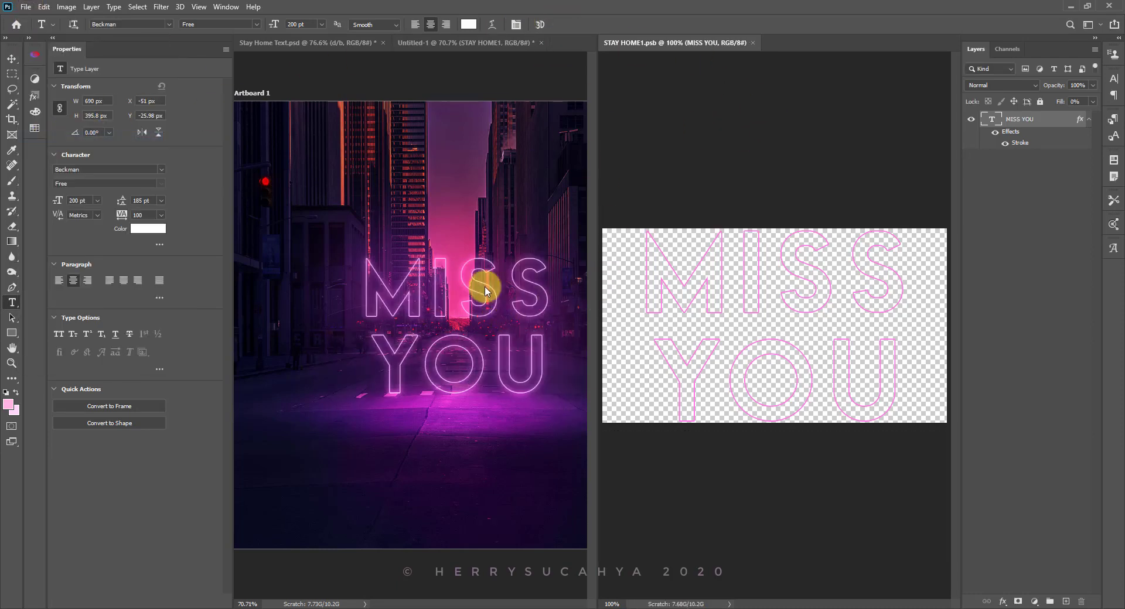
{"action": "key", "text": "z"}
{"action": "left_click", "coordinate": [477, 330]}
{"action": "left_click_drag", "start_coordinate": [478, 329], "coordinate": [442, 251]}
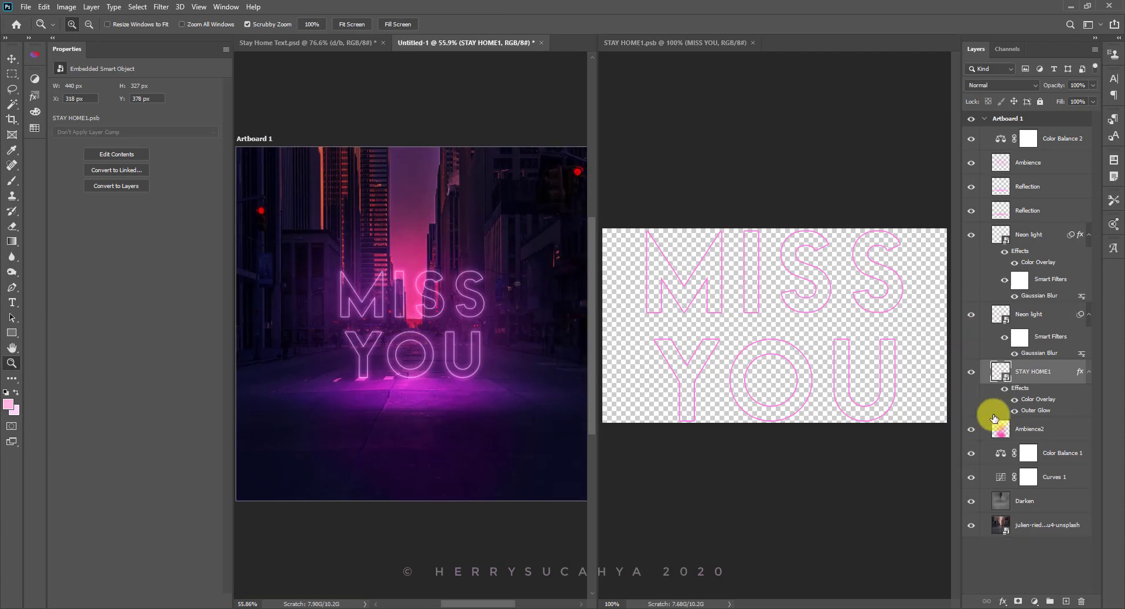
{"action": "left_click", "coordinate": [836, 304]}
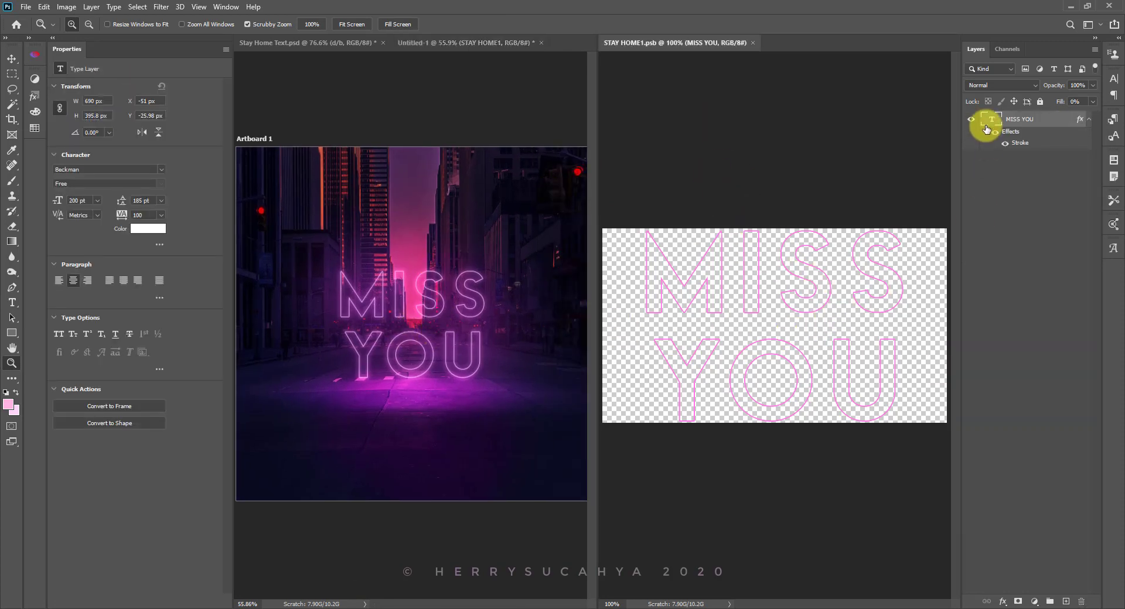
Step: Set all the MISS YOU text to the Nasalization font and save the document
{"action": "left_click_drag", "start_coordinate": [754, 275], "coordinate": [722, 260]}
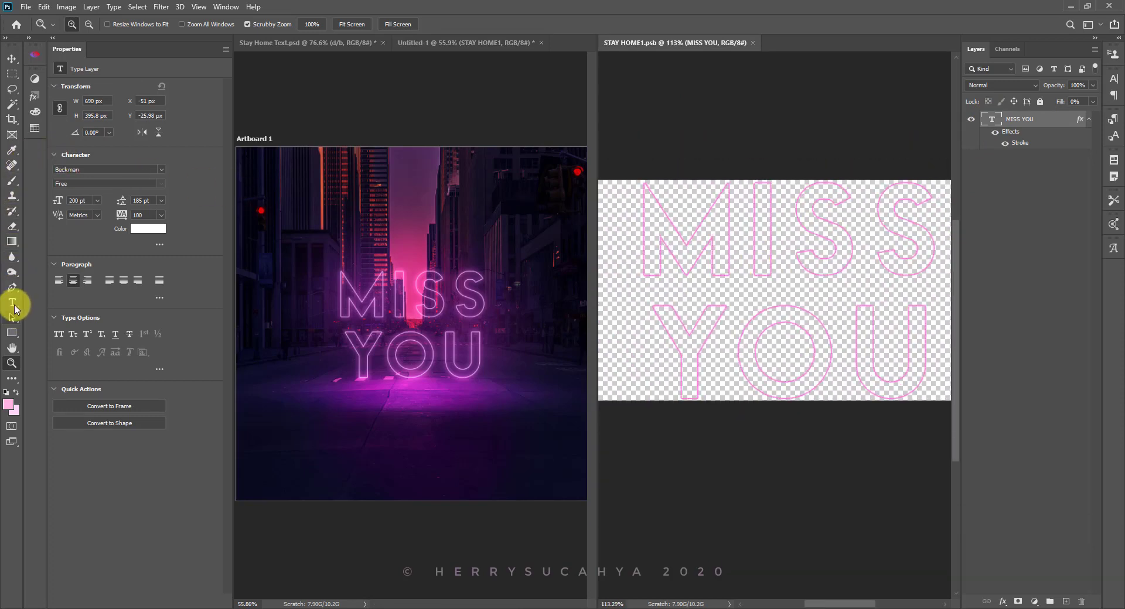
{"action": "left_click", "coordinate": [11, 302]}
{"action": "key", "text": "ctrl+a"}
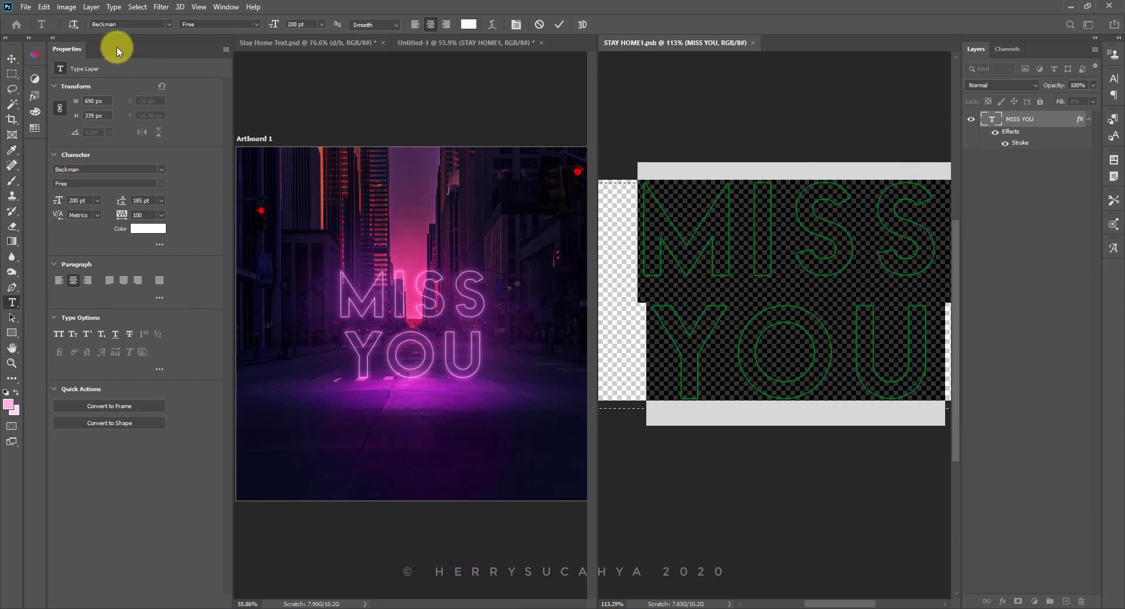
{"action": "left_click", "coordinate": [168, 26]}
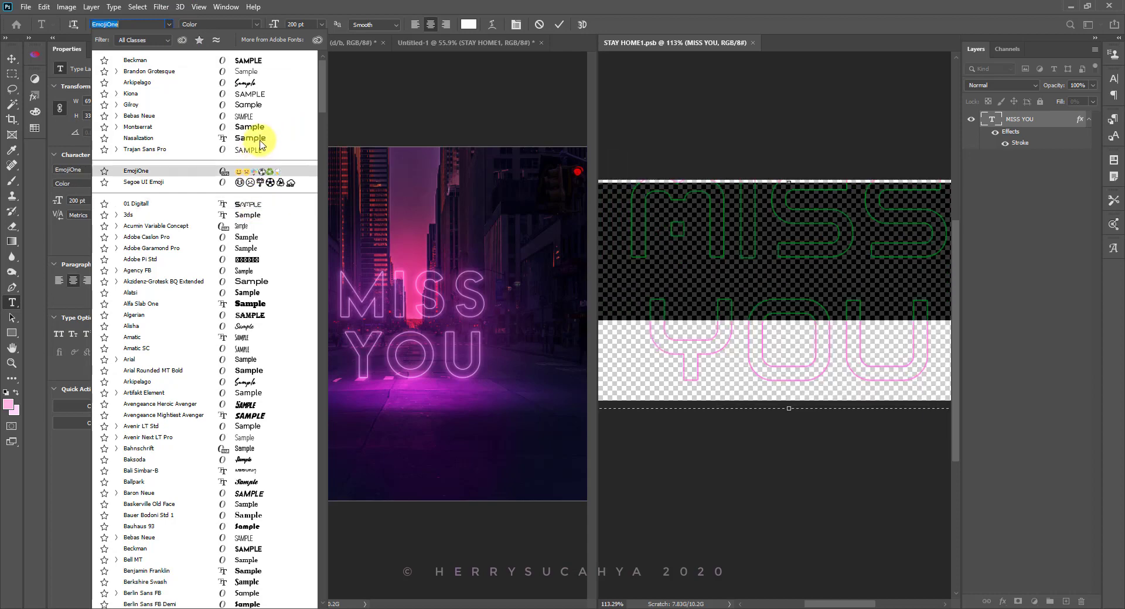
{"action": "left_click", "coordinate": [251, 138]}
{"action": "left_click", "coordinate": [559, 25]}
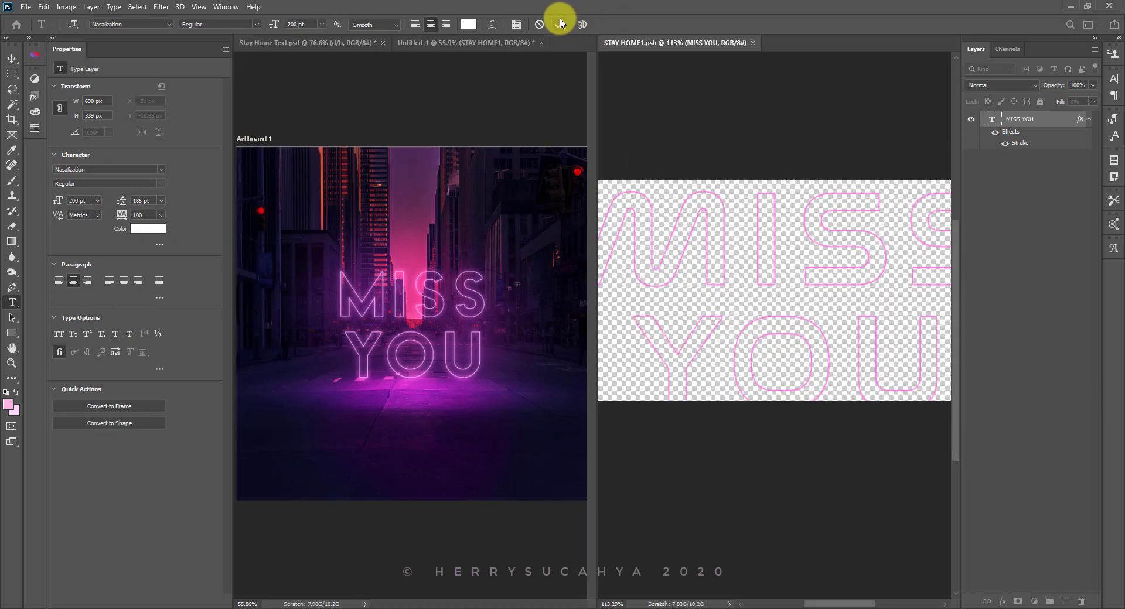
{"action": "key", "text": "ctrl+s"}
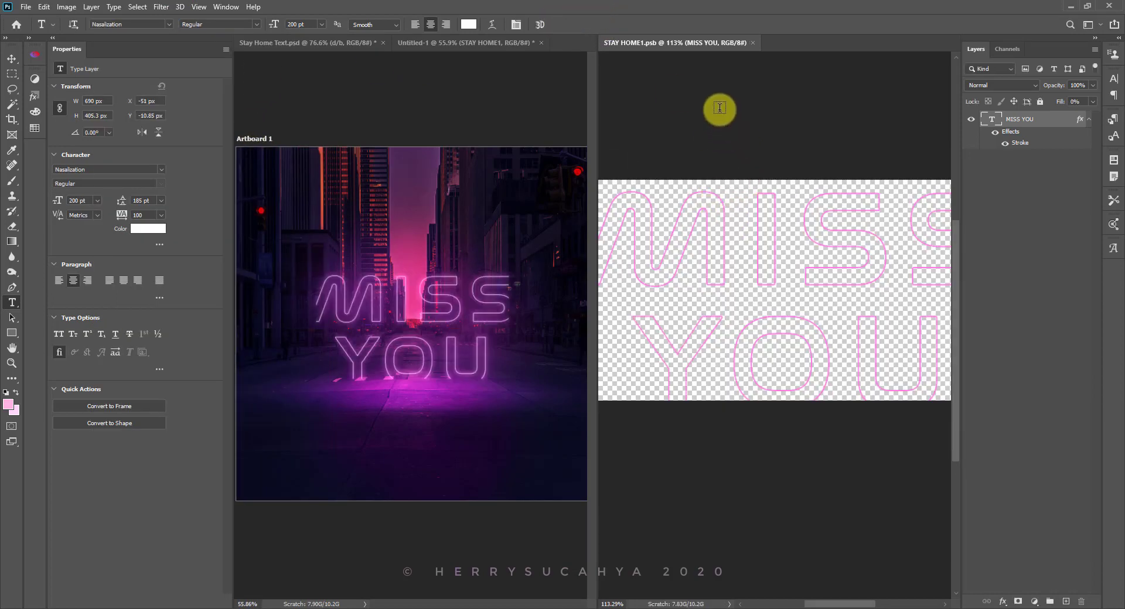
Step: Zoom the poster view to 48% and the text document view to 83.5%
{"action": "key", "text": "z"}
{"action": "left_click", "coordinate": [477, 310]}
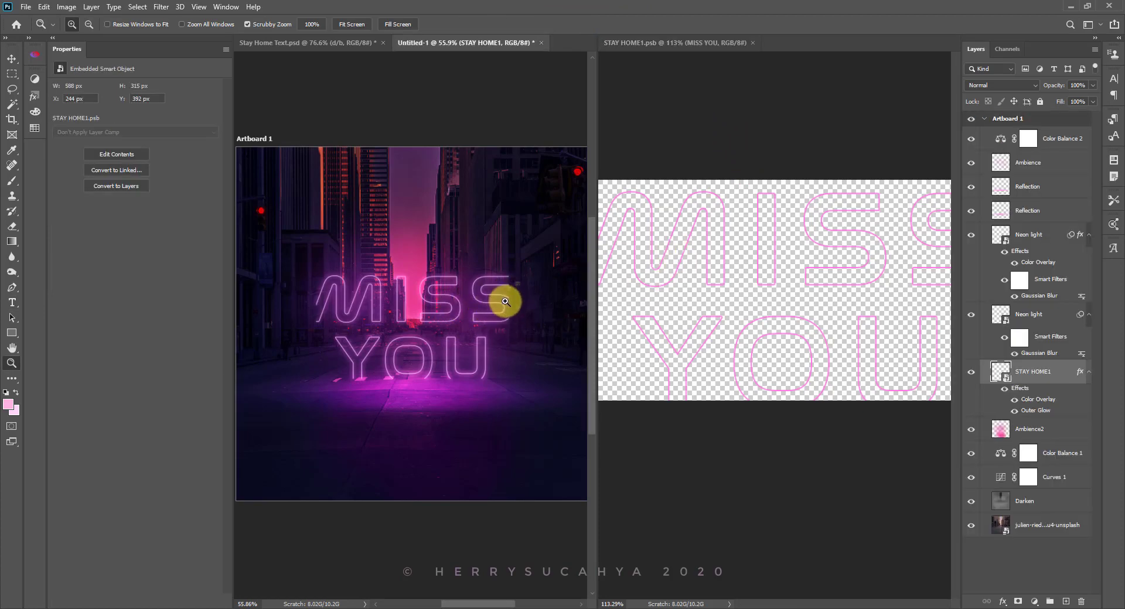
{"action": "left_click_drag", "start_coordinate": [494, 303], "coordinate": [485, 297]}
{"action": "left_click", "coordinate": [727, 264]}
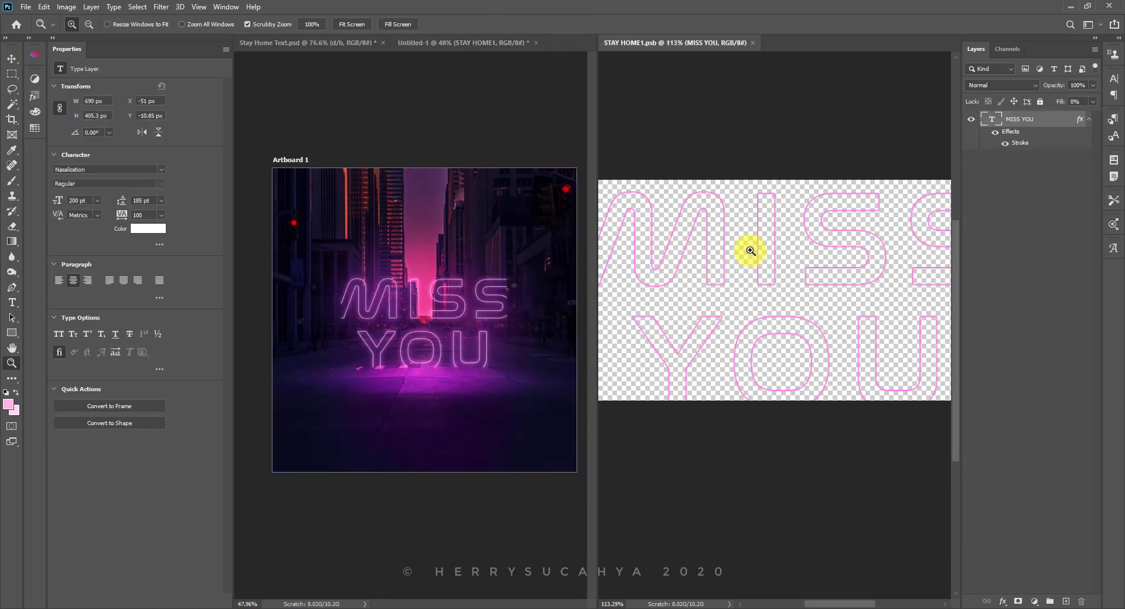
{"action": "left_click_drag", "start_coordinate": [683, 222], "coordinate": [735, 296]}
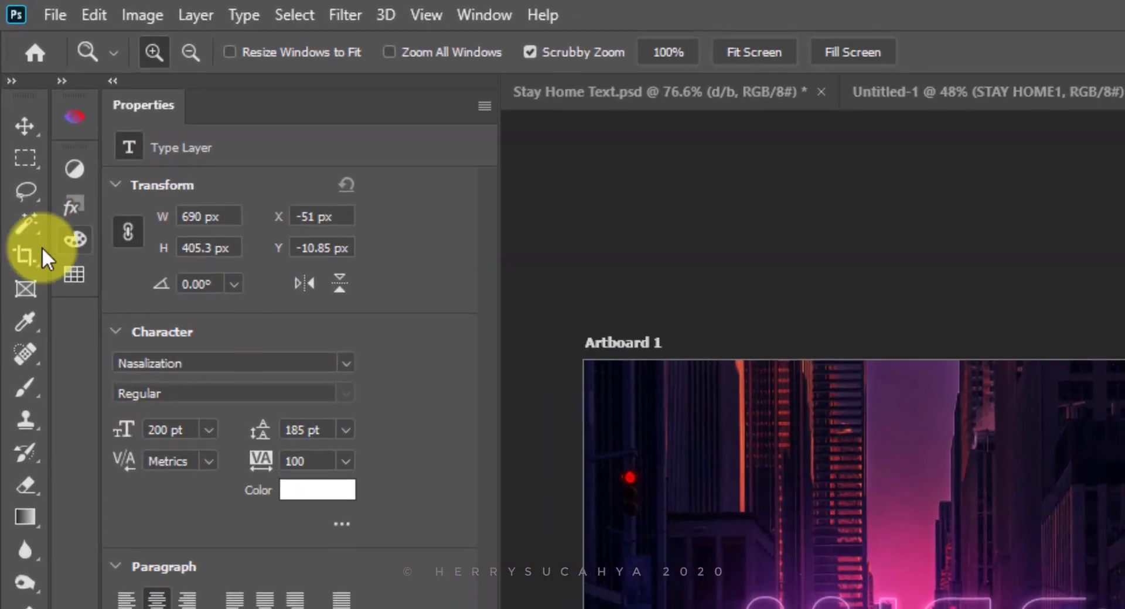
Step: Crop the text document's canvas outward so all of MISS YOU fits
{"action": "left_click", "coordinate": [11, 119]}
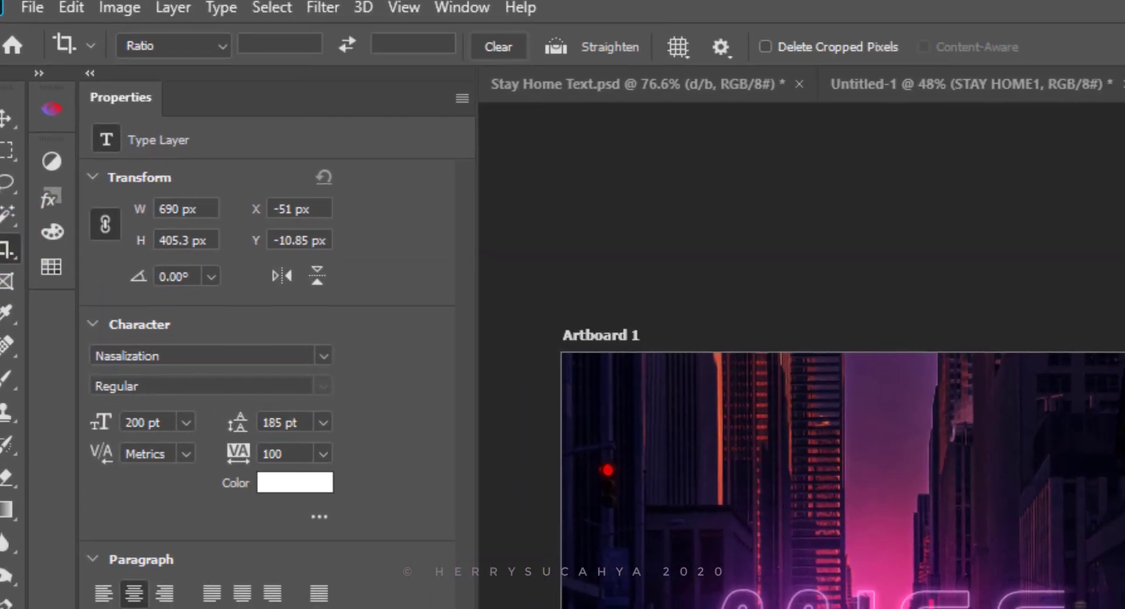
{"action": "left_click_drag", "start_coordinate": [527, 229], "coordinate": [552, 246]}
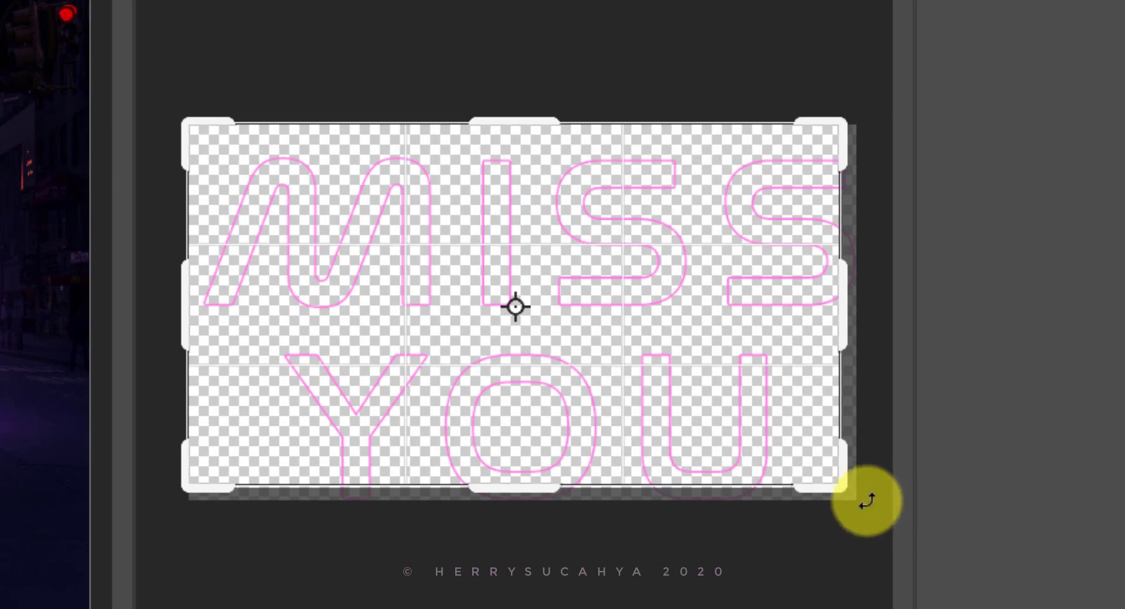
{"action": "mouse_move", "coordinate": [866, 501]}
{"action": "left_mouse_down"}
{"action": "mouse_move", "coordinate": [841, 490]}
{"action": "mouse_move", "coordinate": [852, 501]}
{"action": "left_mouse_up"}
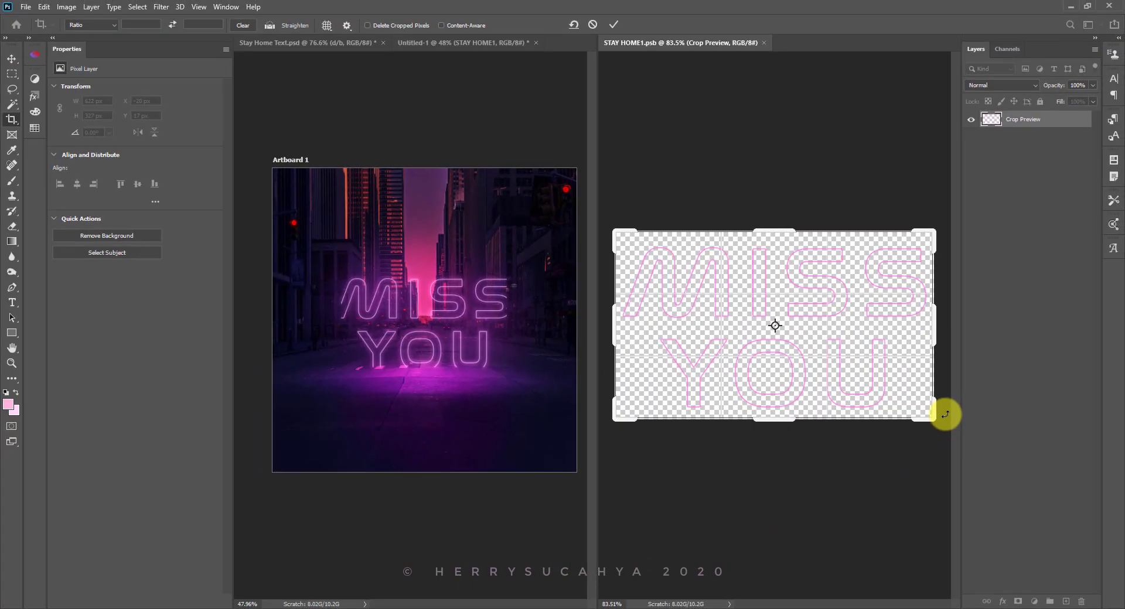
{"action": "key", "text": "Return"}
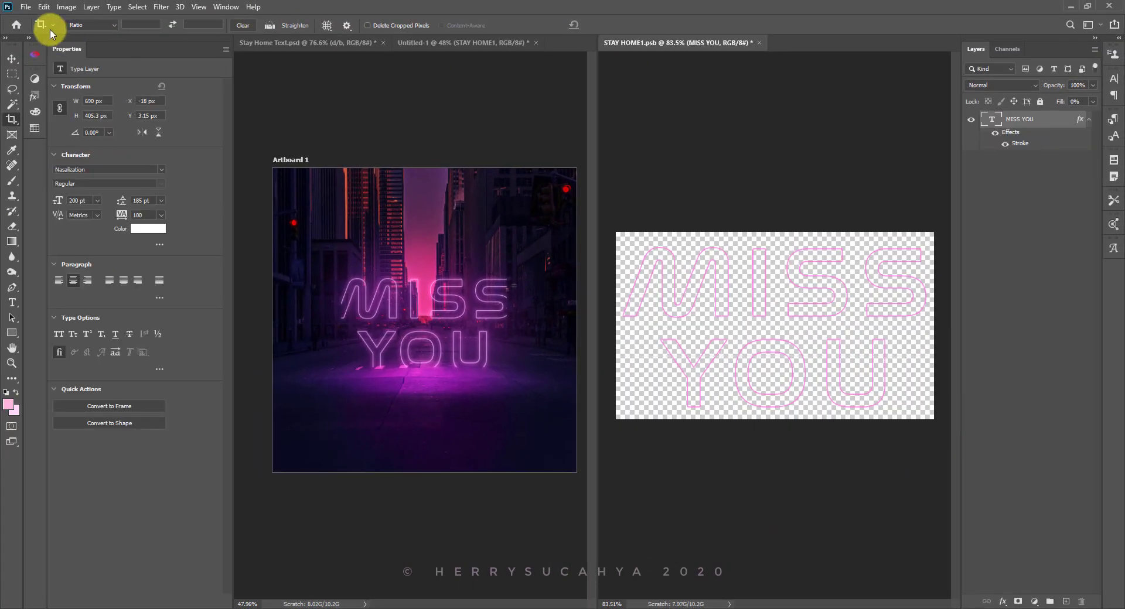
Step: Save the text document and zoom the poster view in to 79%
{"action": "left_click", "coordinate": [26, 6]}
{"action": "left_click", "coordinate": [64, 136]}
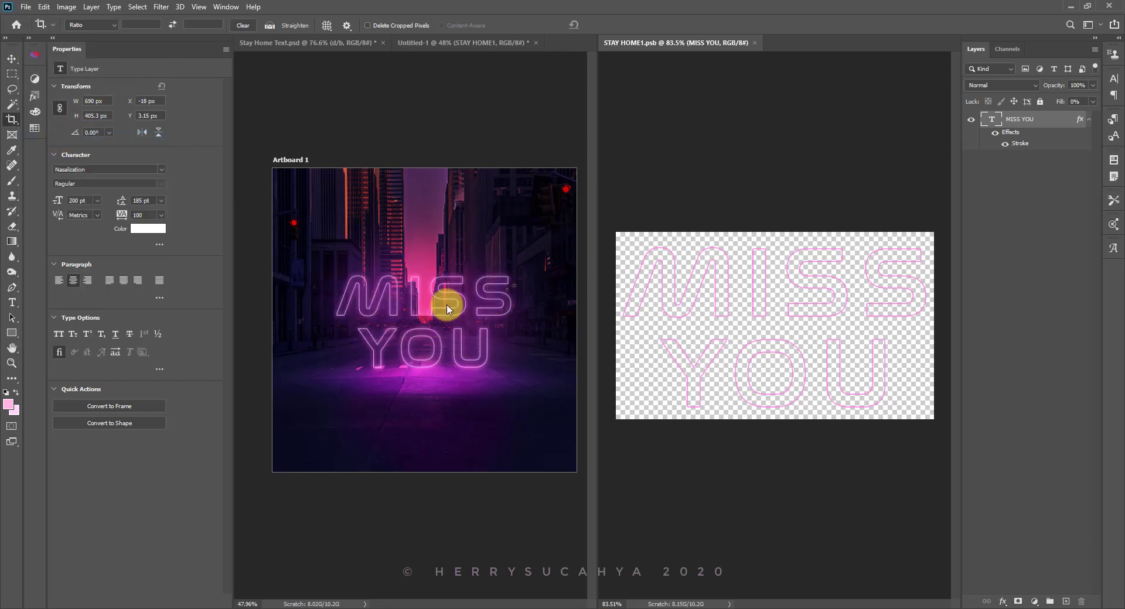
{"action": "key", "text": "z"}
{"action": "left_click", "coordinate": [467, 304]}
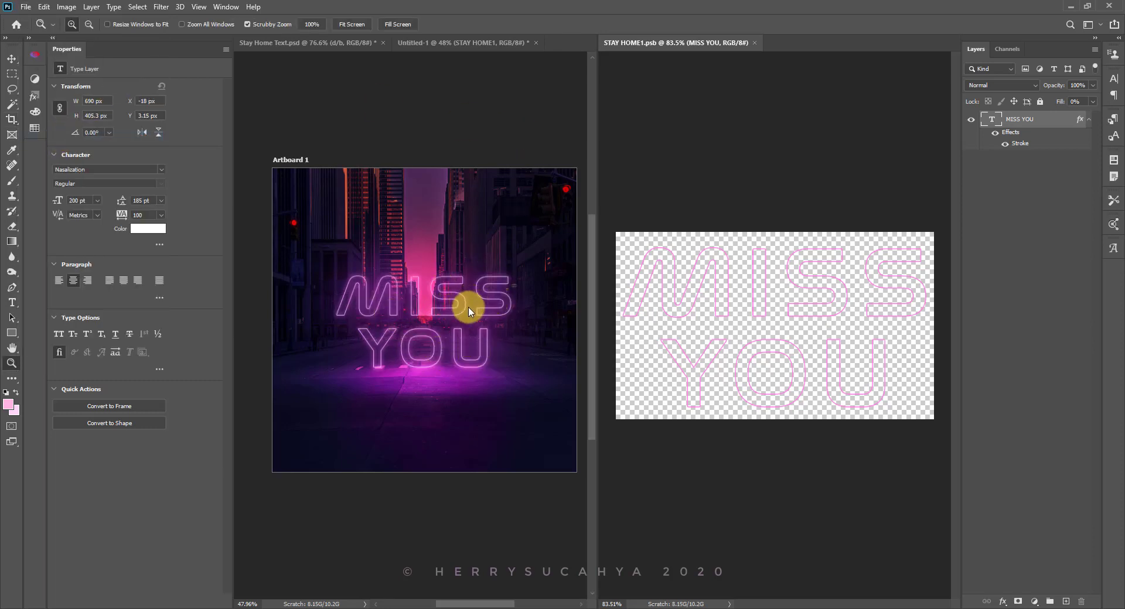
{"action": "left_click_drag", "start_coordinate": [441, 312], "coordinate": [442, 292]}
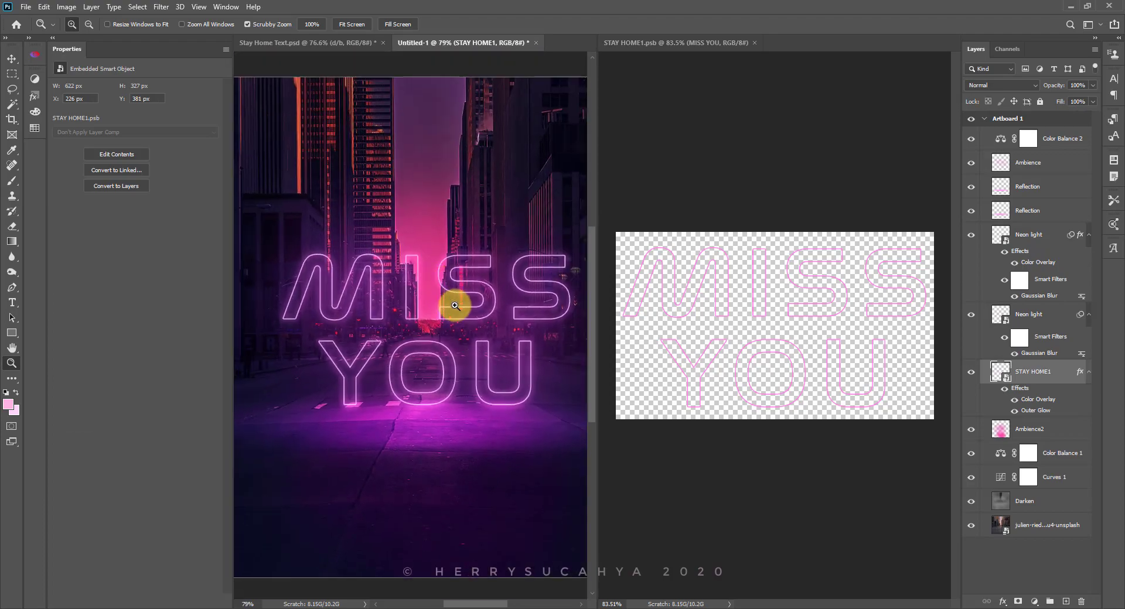